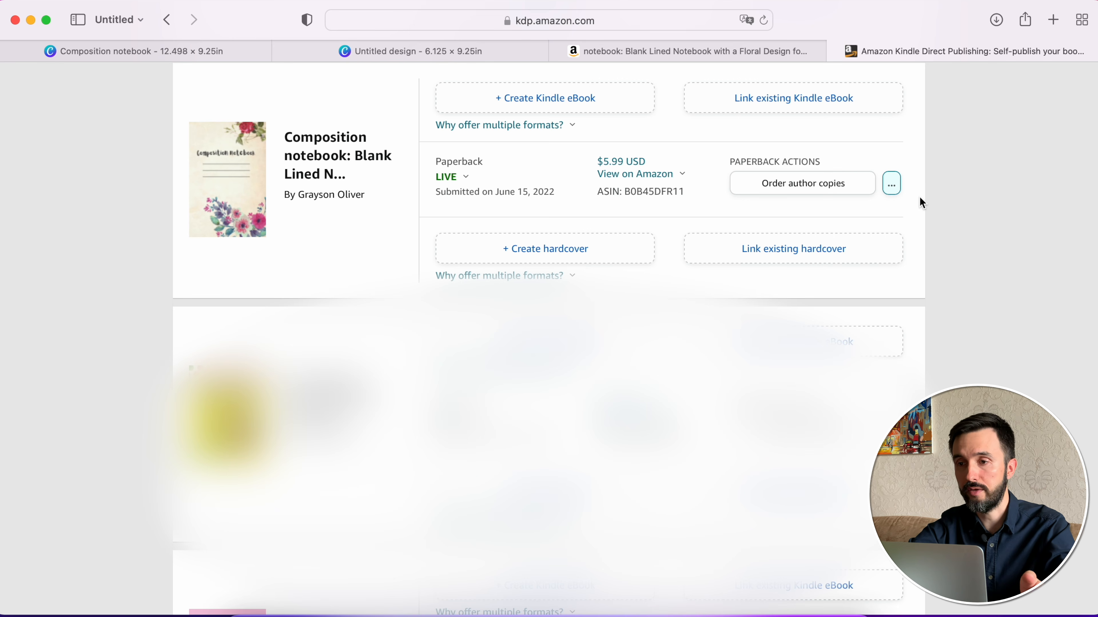
- Open the KDP marketing resources and go to the A+ Content section
{"action": "scroll", "coordinate": [979, 199], "scroll_direction": "down", "scroll_amount": 2}
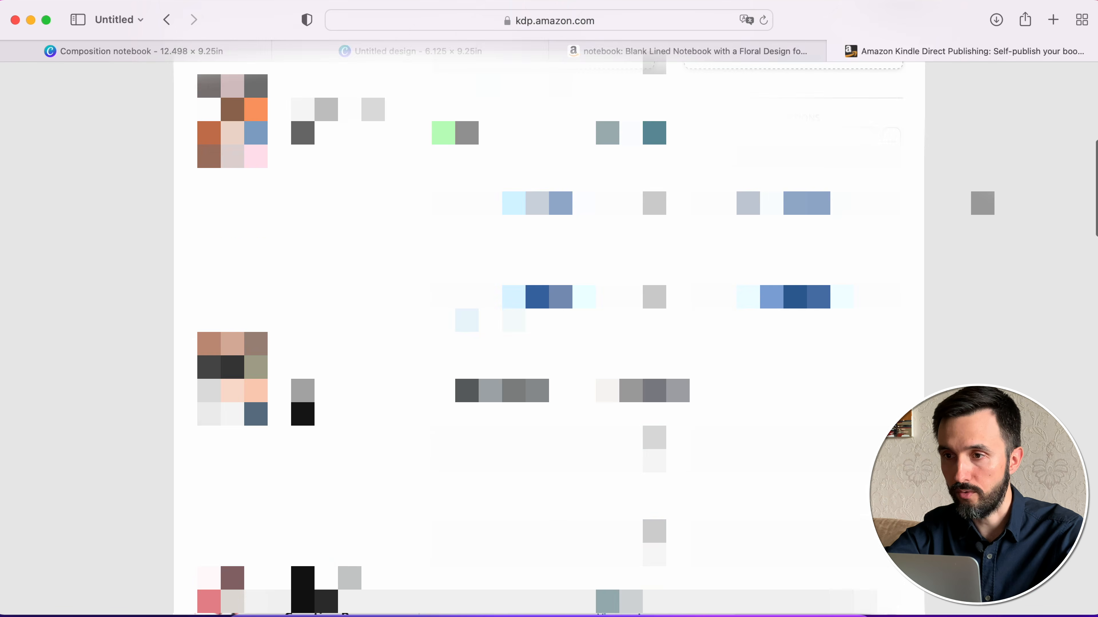
{"action": "scroll", "coordinate": [977, 197], "scroll_direction": "up", "scroll_amount": 10}
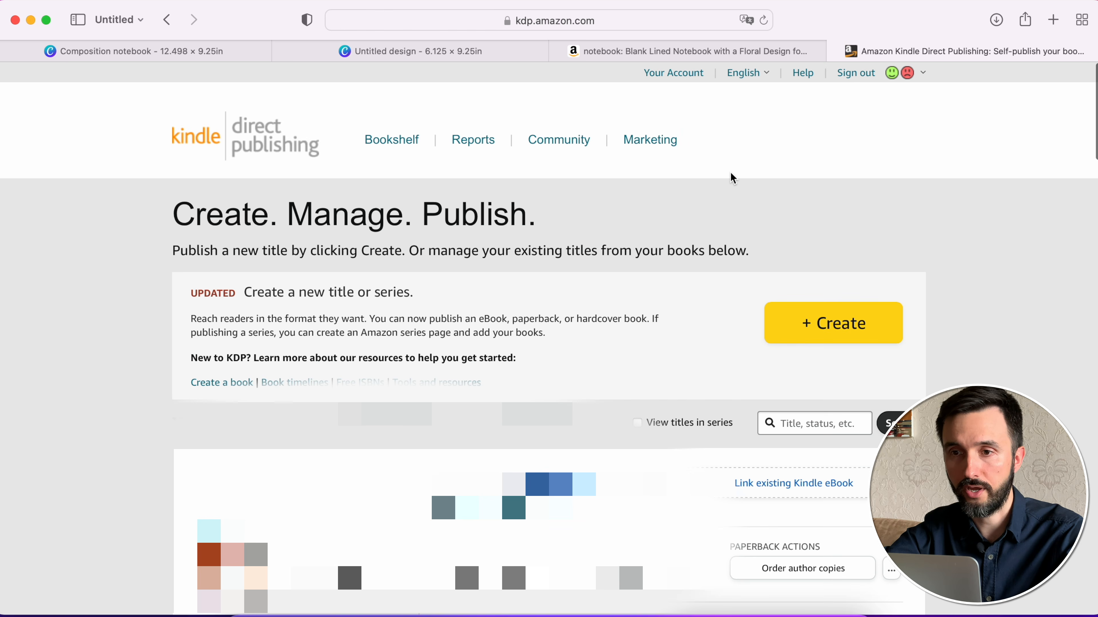
{"action": "left_click", "coordinate": [662, 147]}
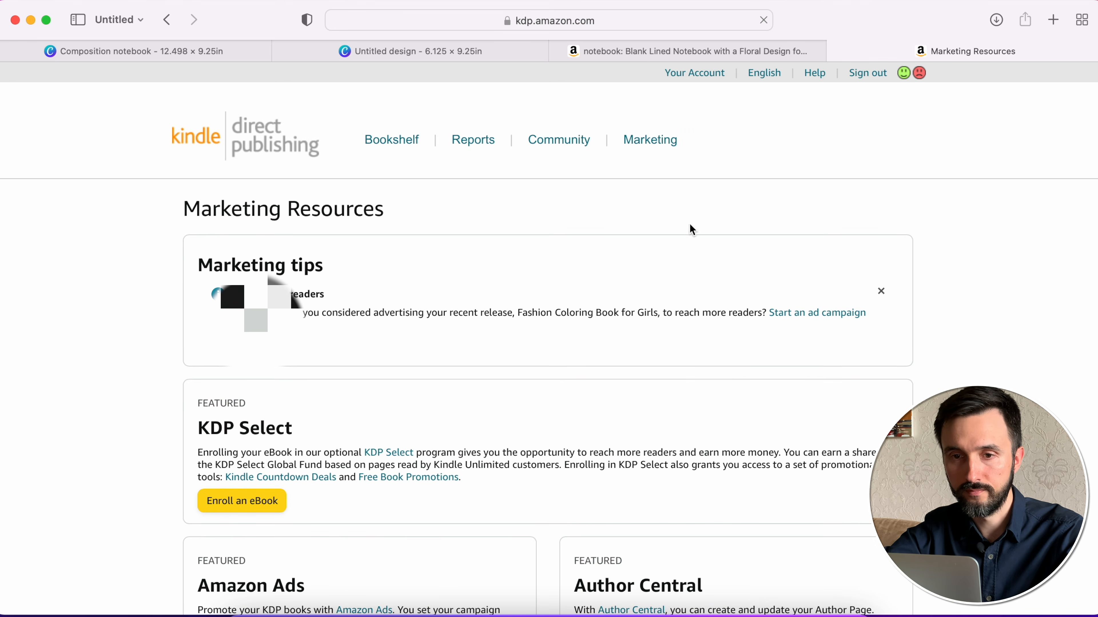
{"action": "scroll", "coordinate": [741, 323], "scroll_direction": "down", "scroll_amount": 2}
{"action": "scroll", "coordinate": [742, 325], "scroll_direction": "down", "scroll_amount": 10}
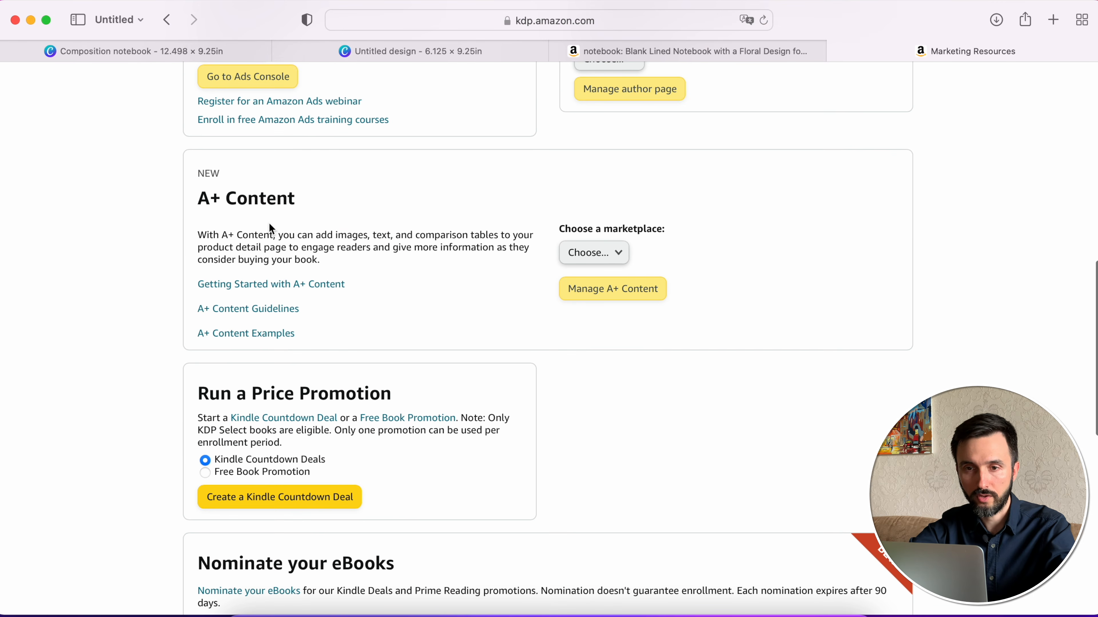
- Select Amazon.com as the A+ Content marketplace and open its content manager
{"action": "left_click", "coordinate": [596, 253]}
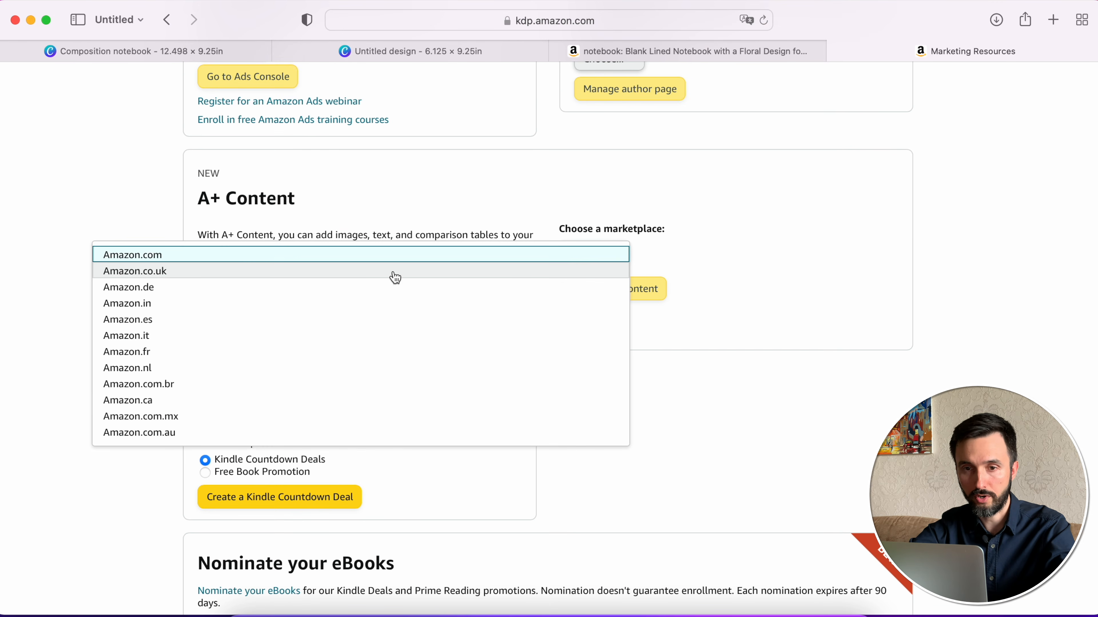
{"action": "left_click", "coordinate": [218, 261]}
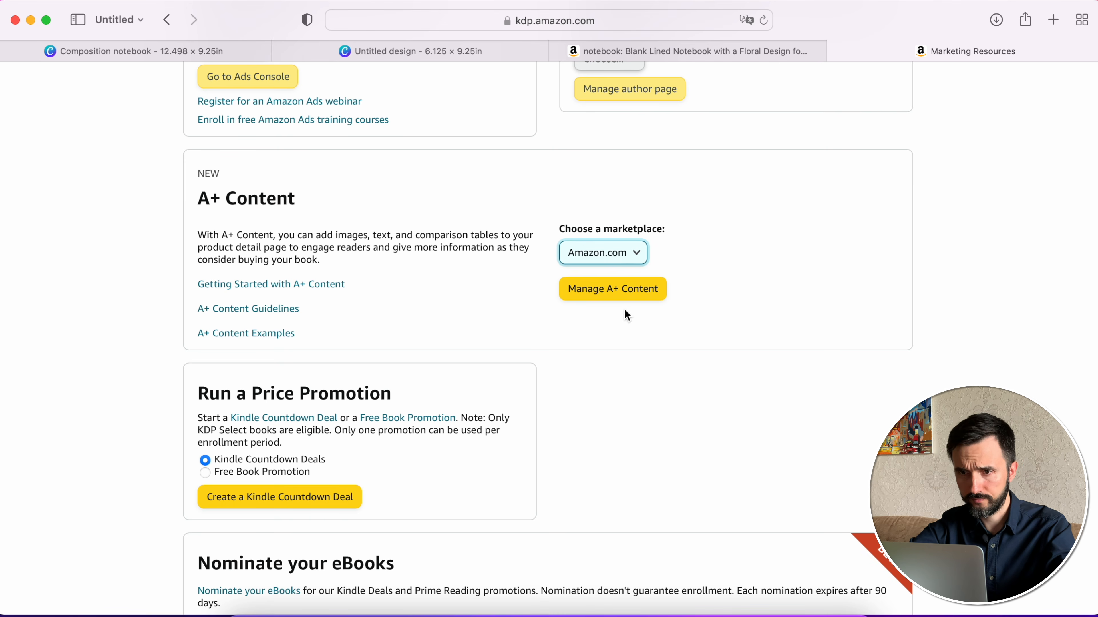
{"action": "left_click", "coordinate": [642, 296]}
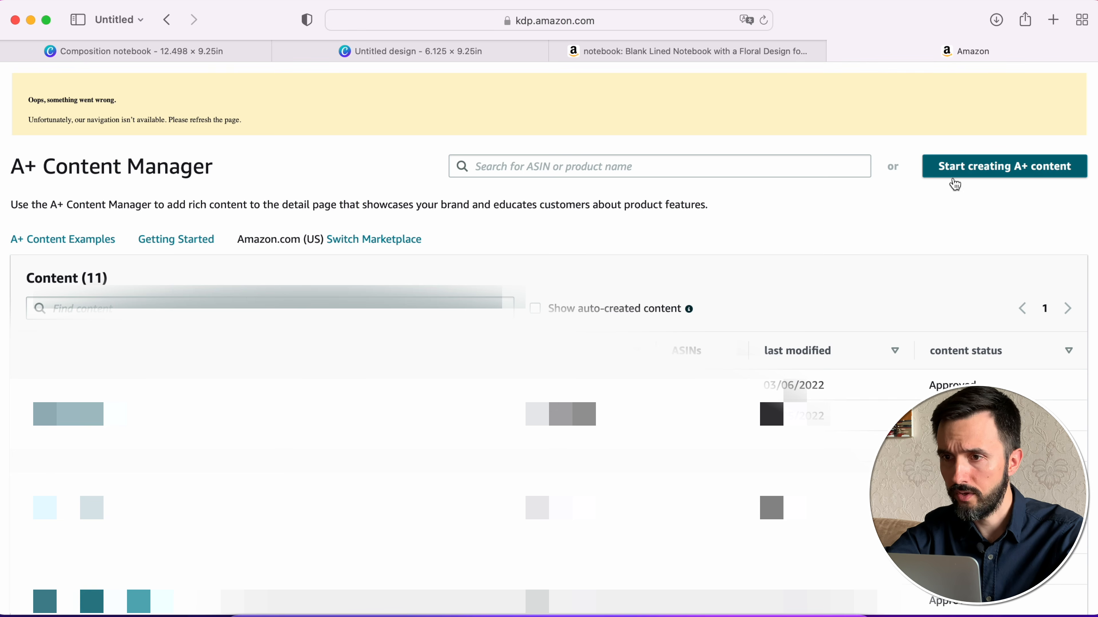
- Start creating new A+ content and name it "Composition Notebook by" followed by the author's name
{"action": "left_click", "coordinate": [997, 172]}
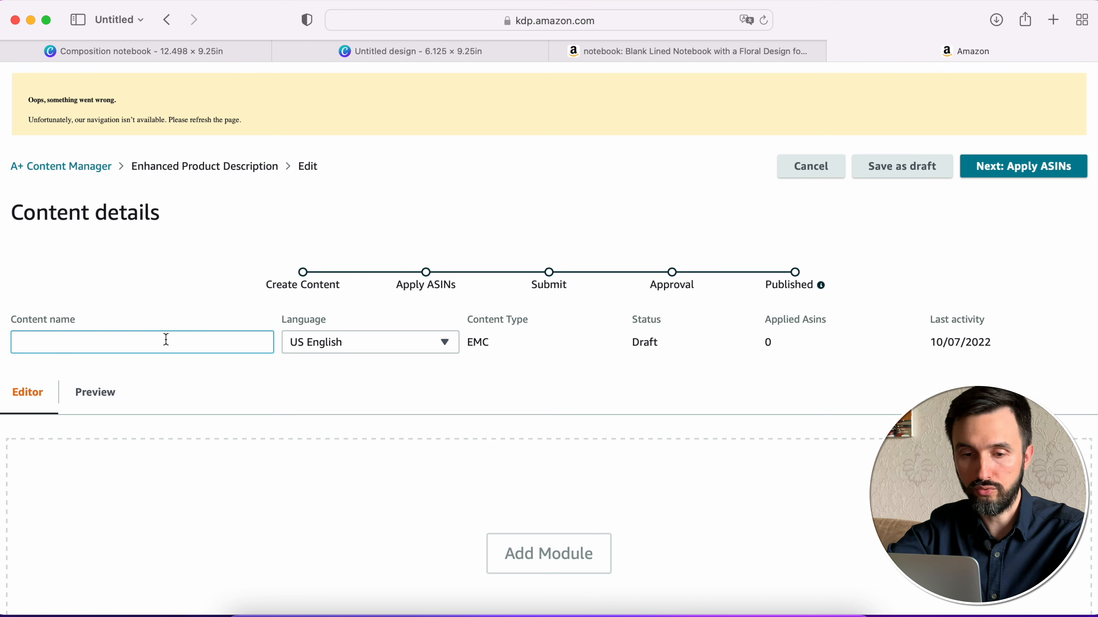
{"action": "type", "text": "Composition Notebook by Olver G"}
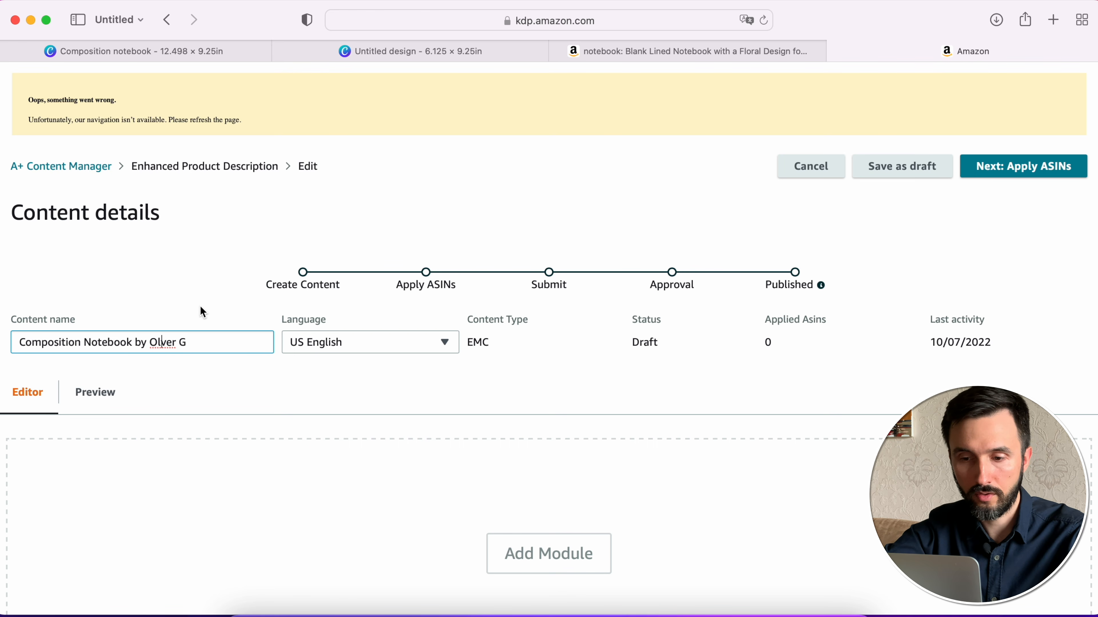
{"action": "type", "text": "i"}
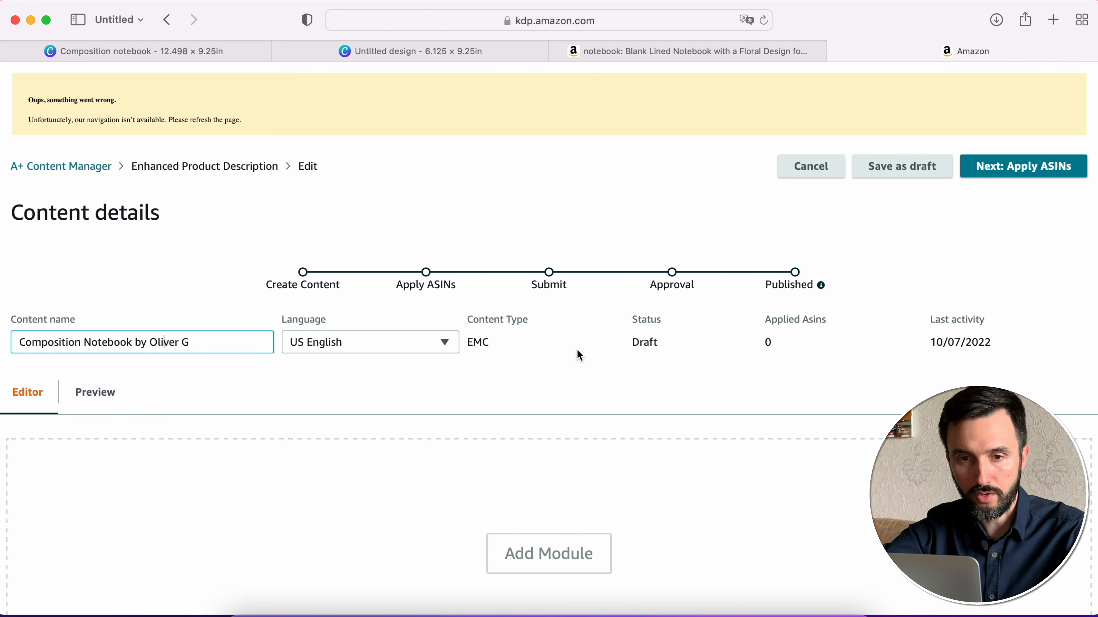
- Add a Standard Company Logo module to the A+ content
{"action": "scroll", "coordinate": [577, 350], "scroll_direction": "down", "scroll_amount": 5}
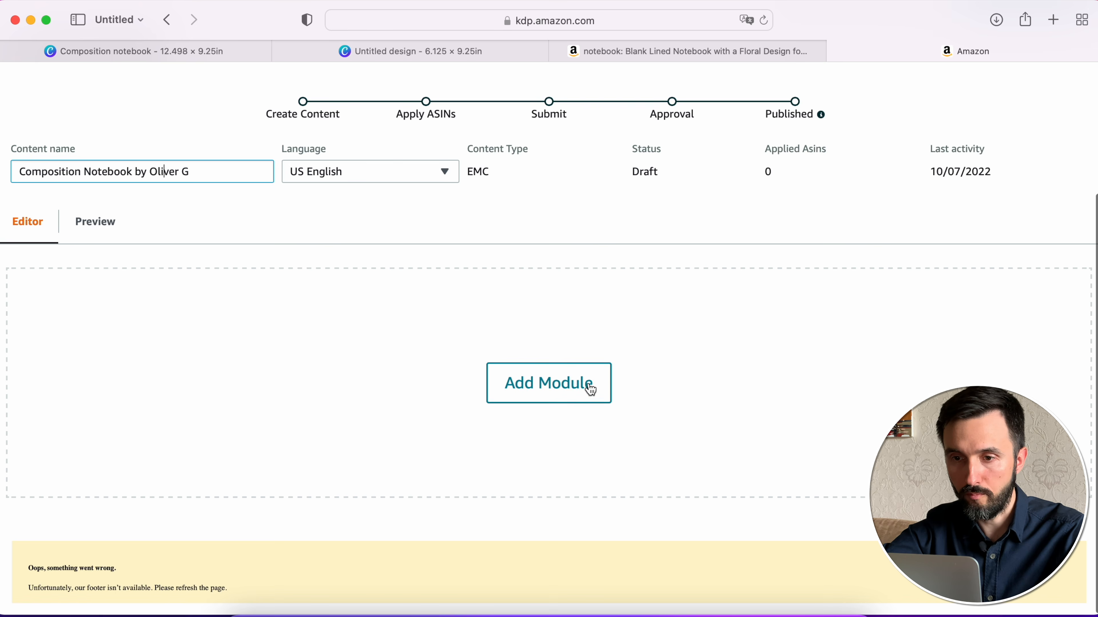
{"action": "left_click", "coordinate": [591, 390]}
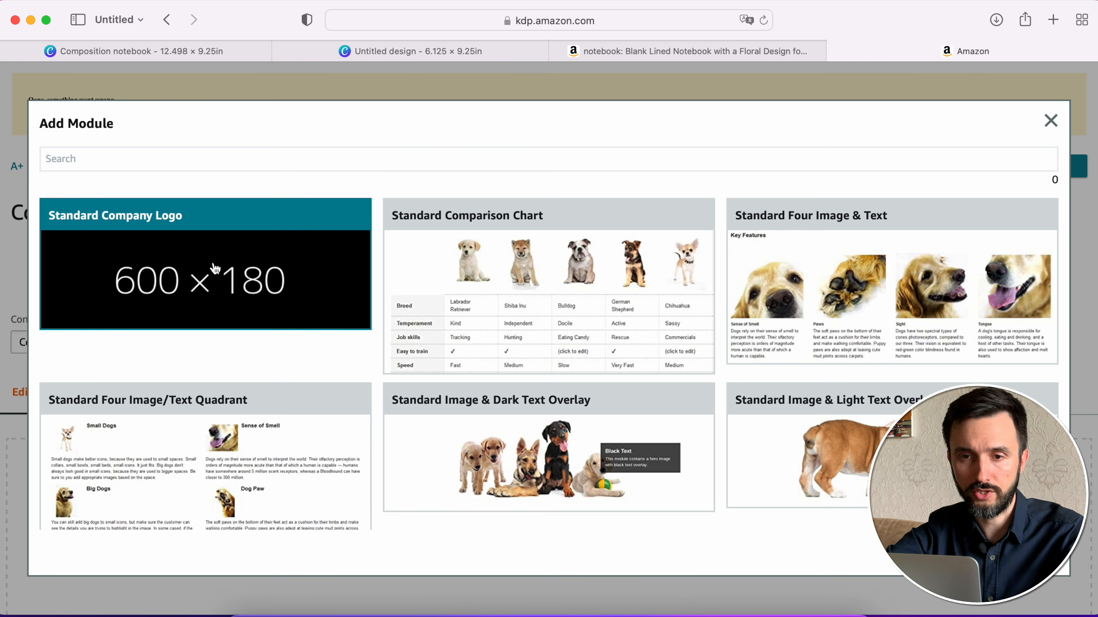
{"action": "left_click", "coordinate": [212, 274]}
{"action": "scroll", "coordinate": [622, 454], "scroll_direction": "down", "scroll_amount": 5}
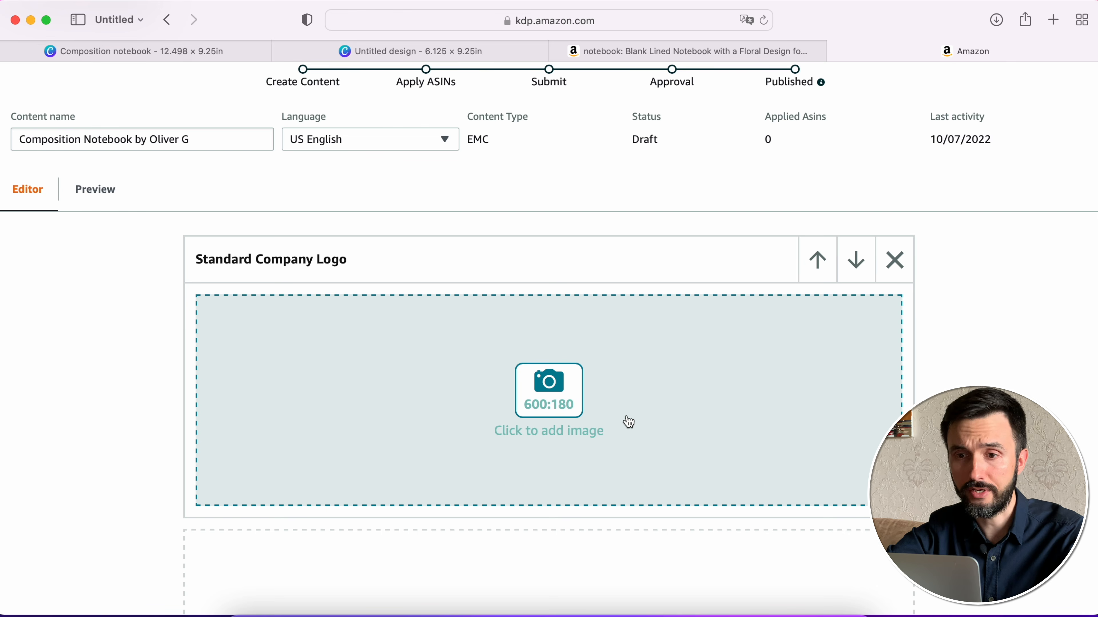
- Open Canva in a new browser tab
{"action": "key", "text": "super+t"}
{"action": "type", "text": "canva"}
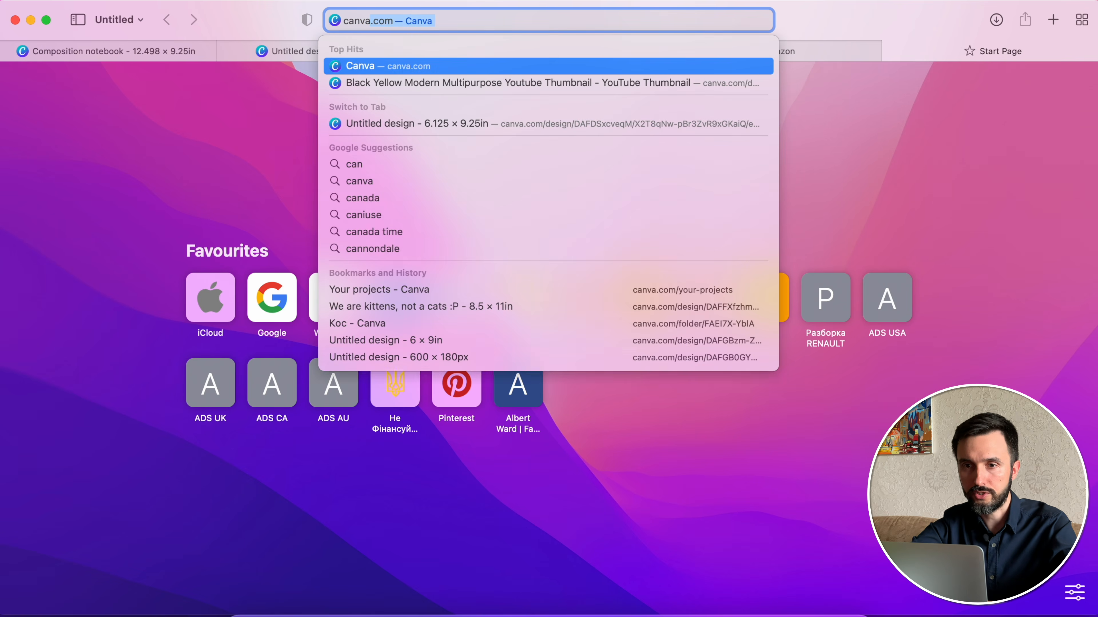
{"action": "key", "text": "Return"}
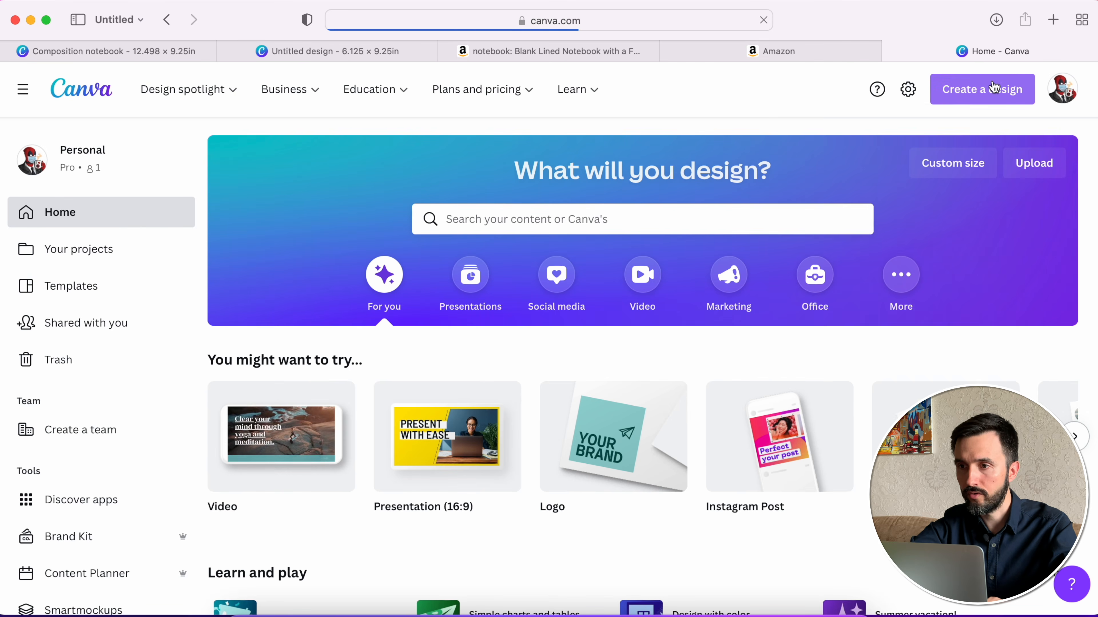
- Create a new custom-size design of 600 × 180 px
{"action": "left_click", "coordinate": [1003, 89]}
{"action": "left_click", "coordinate": [803, 492]}
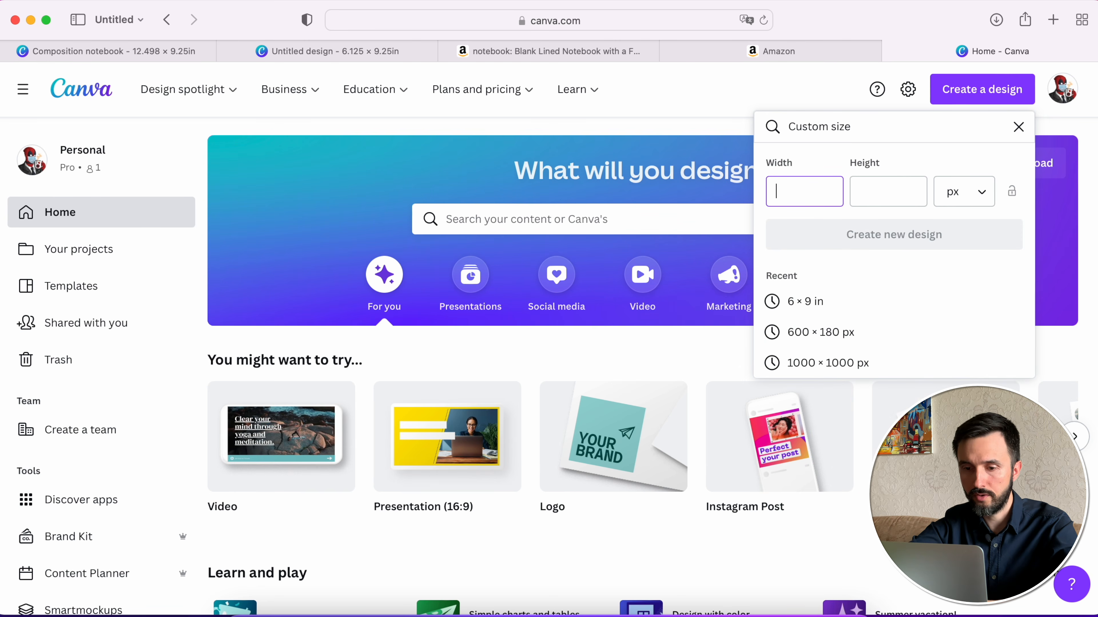
{"action": "type", "text": "600"}
{"action": "left_click", "coordinate": [888, 192]}
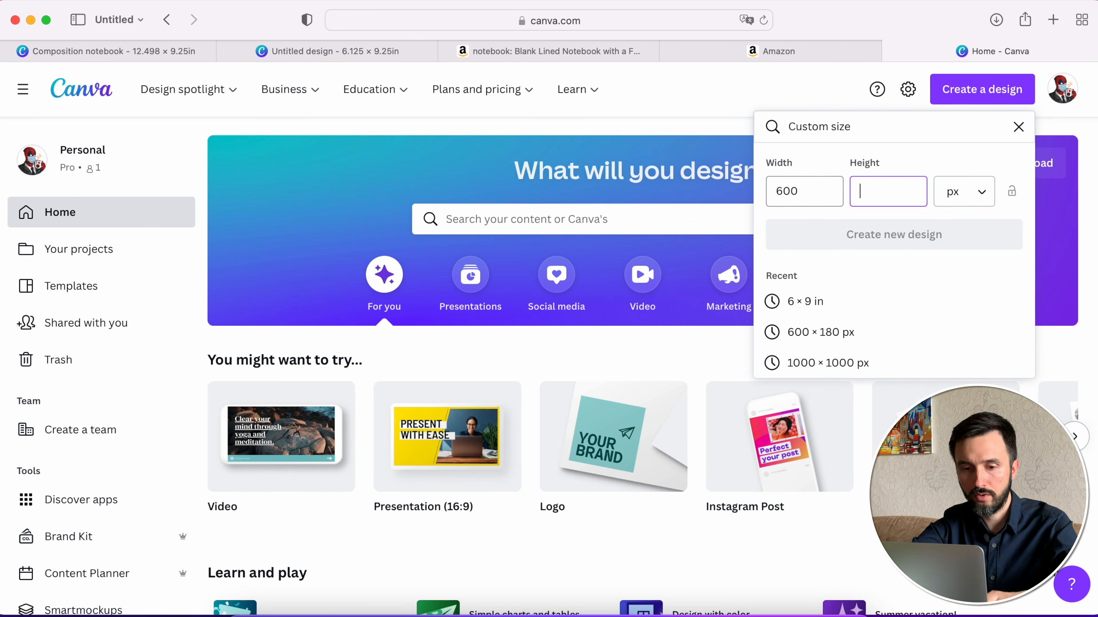
{"action": "type", "text": "180"}
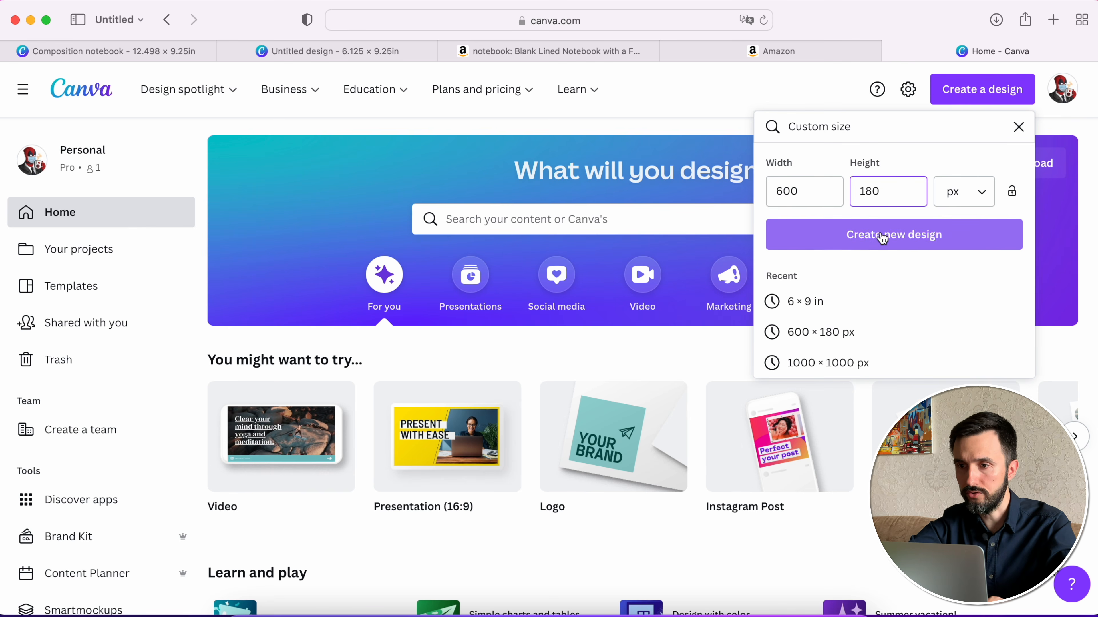
{"action": "left_click", "coordinate": [931, 237]}
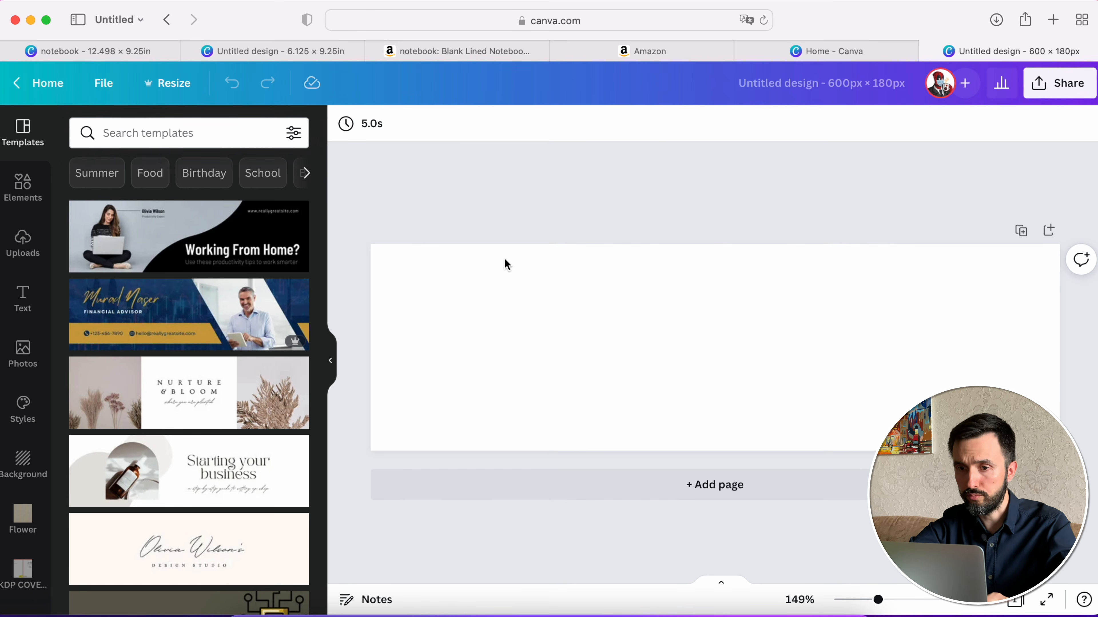
- Copy the background image from the Composition notebook cover design and paste it as the background of the 600 × 180 px design
{"action": "left_click", "coordinate": [283, 50]}
{"action": "left_click", "coordinate": [109, 52]}
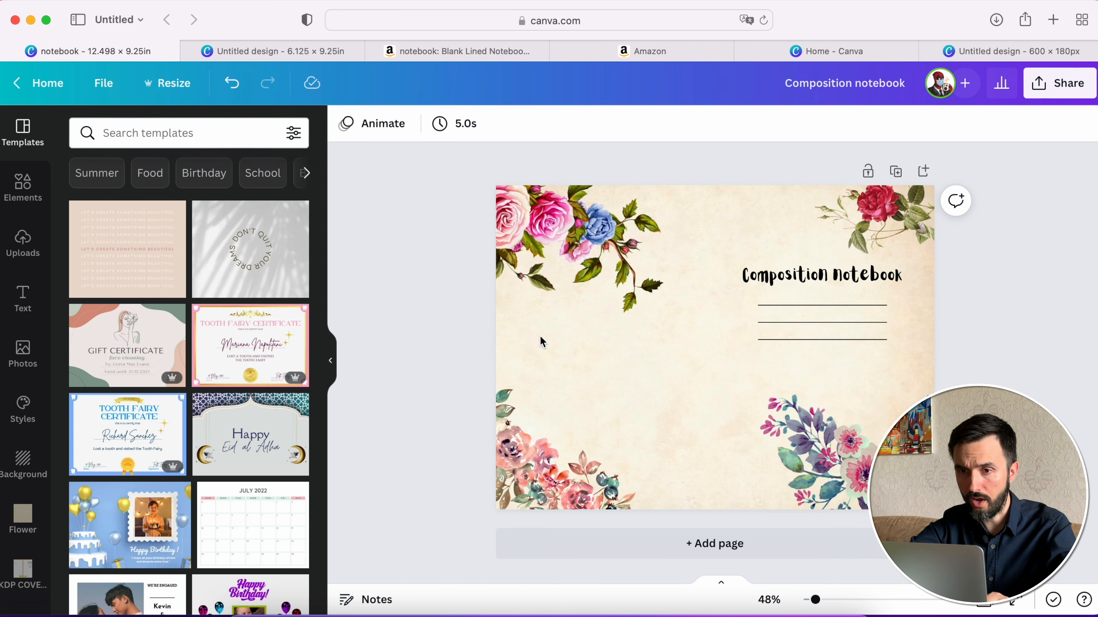
{"action": "left_click", "coordinate": [695, 409]}
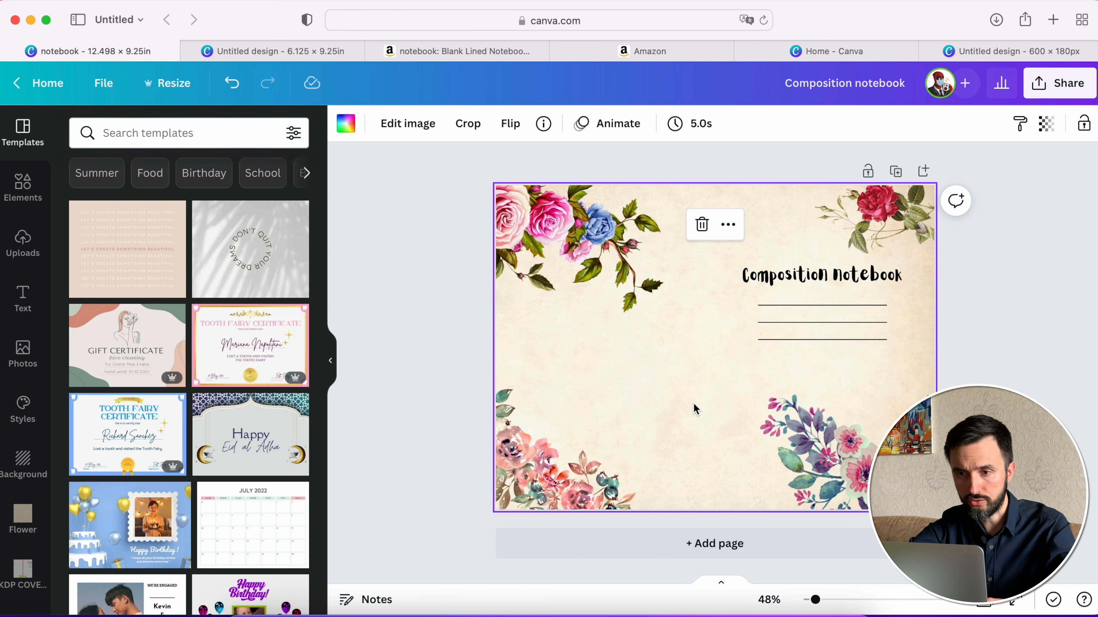
{"action": "left_click", "coordinate": [1001, 52]}
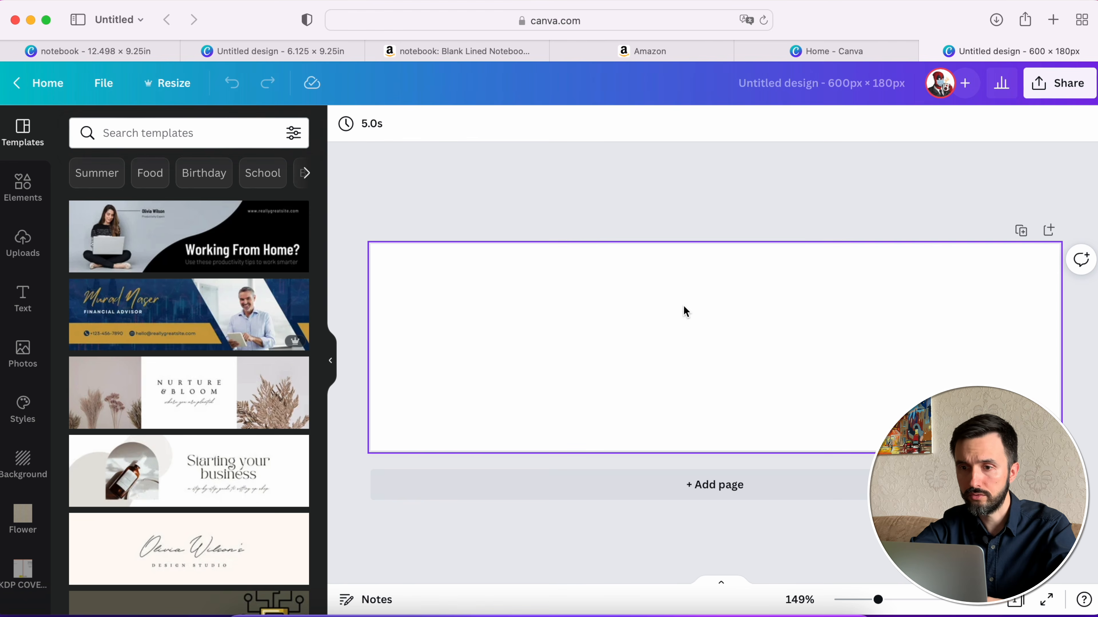
{"action": "key", "text": "super+v"}
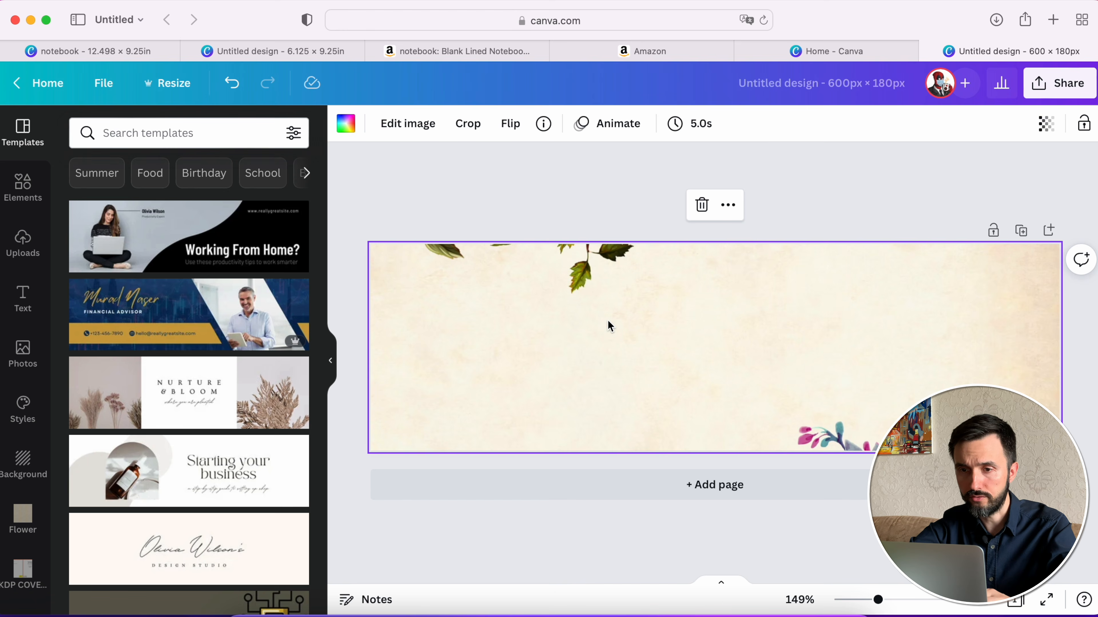
{"action": "left_click", "coordinate": [568, 210]}
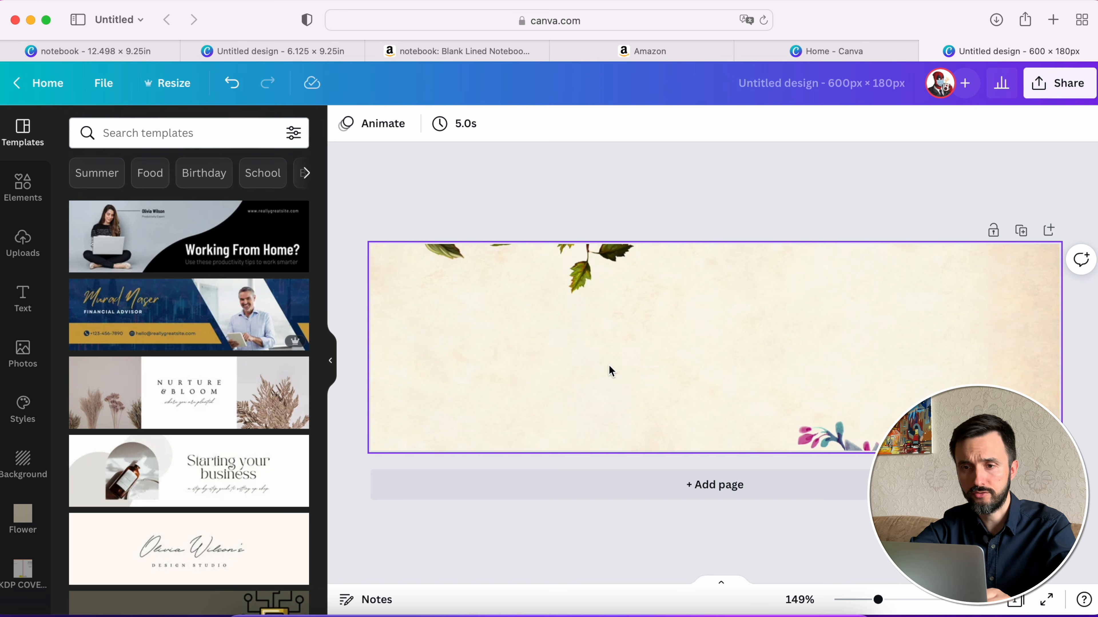
- Download the Composition notebook cover as a PNG, save it to the Desktop as Composition notebook.png and close its preview
{"action": "left_click", "coordinate": [270, 53]}
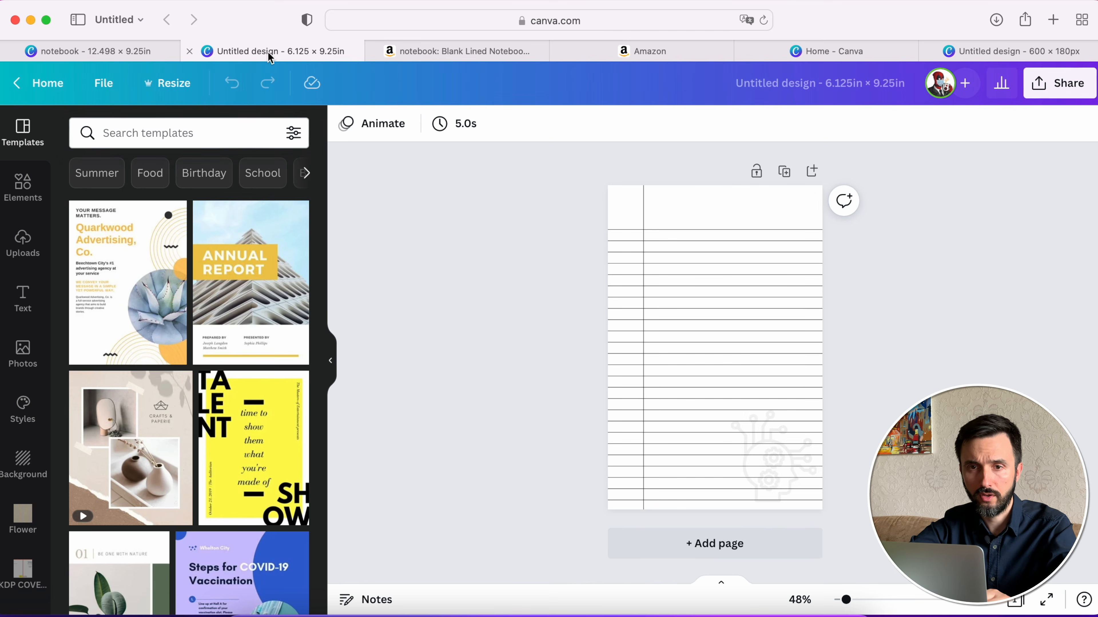
{"action": "left_click", "coordinate": [118, 55]}
{"action": "left_click", "coordinate": [1037, 363]}
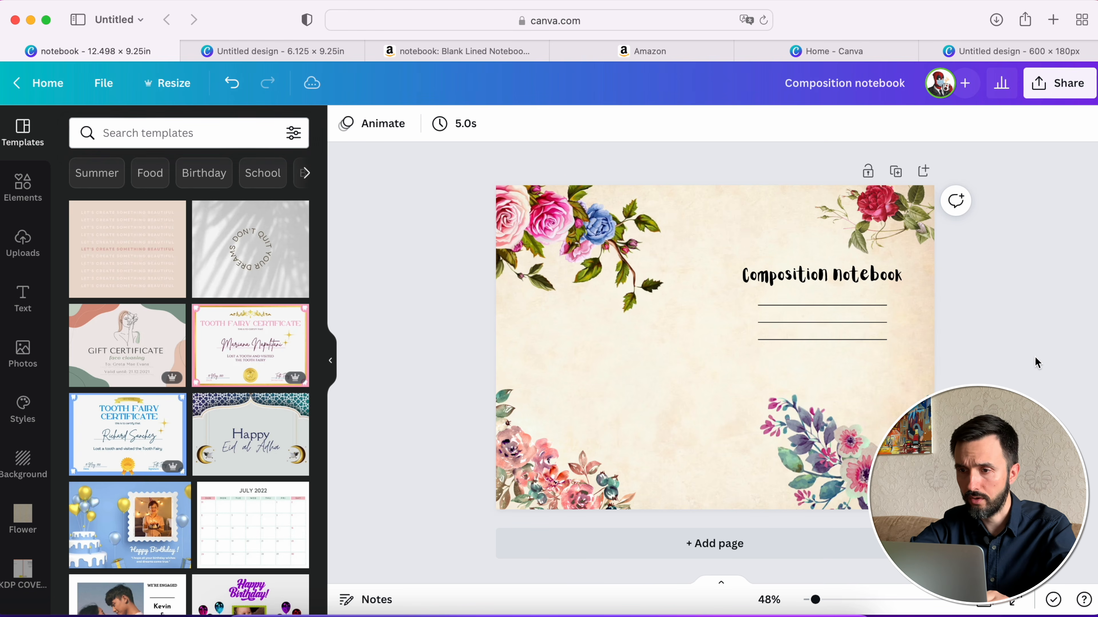
{"action": "left_click", "coordinate": [1059, 85]}
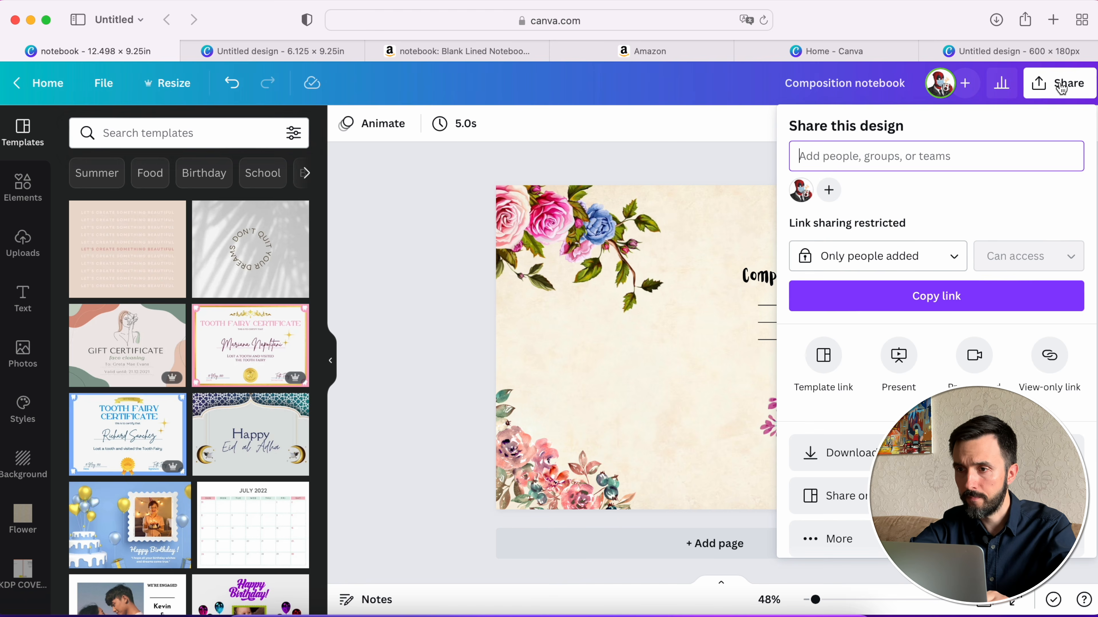
{"action": "left_click", "coordinate": [839, 453]}
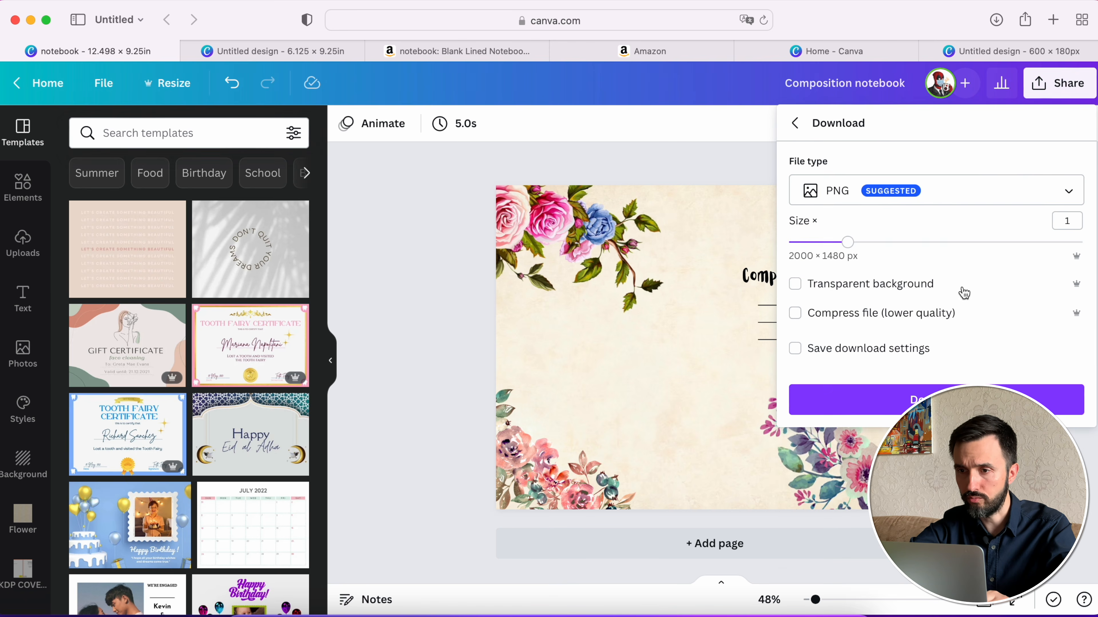
{"action": "left_click", "coordinate": [946, 400]}
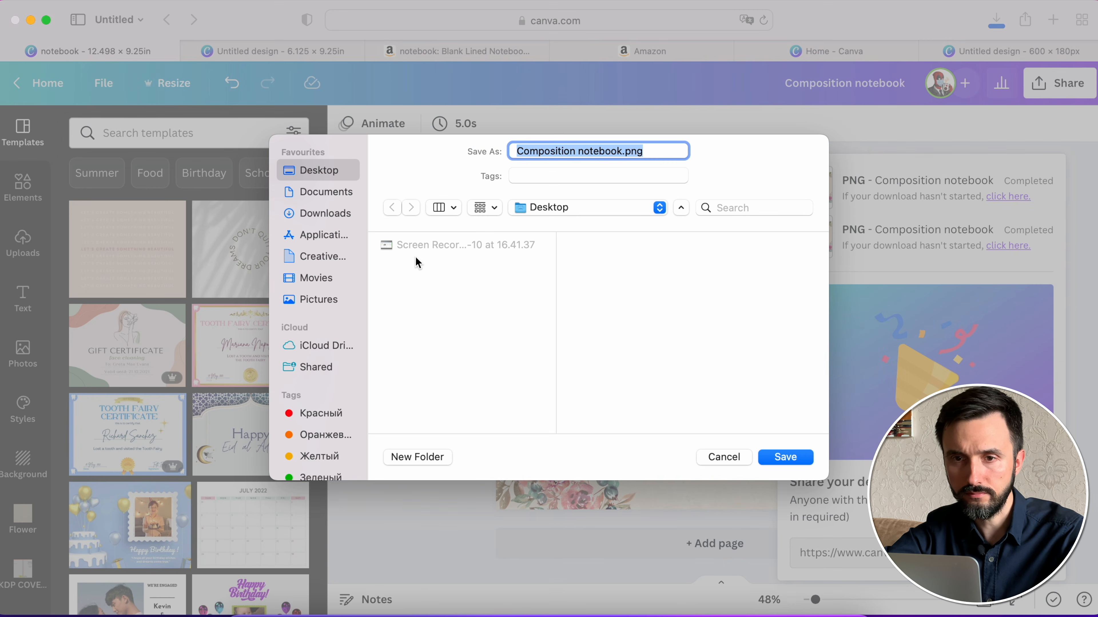
{"action": "left_click", "coordinate": [566, 149]}
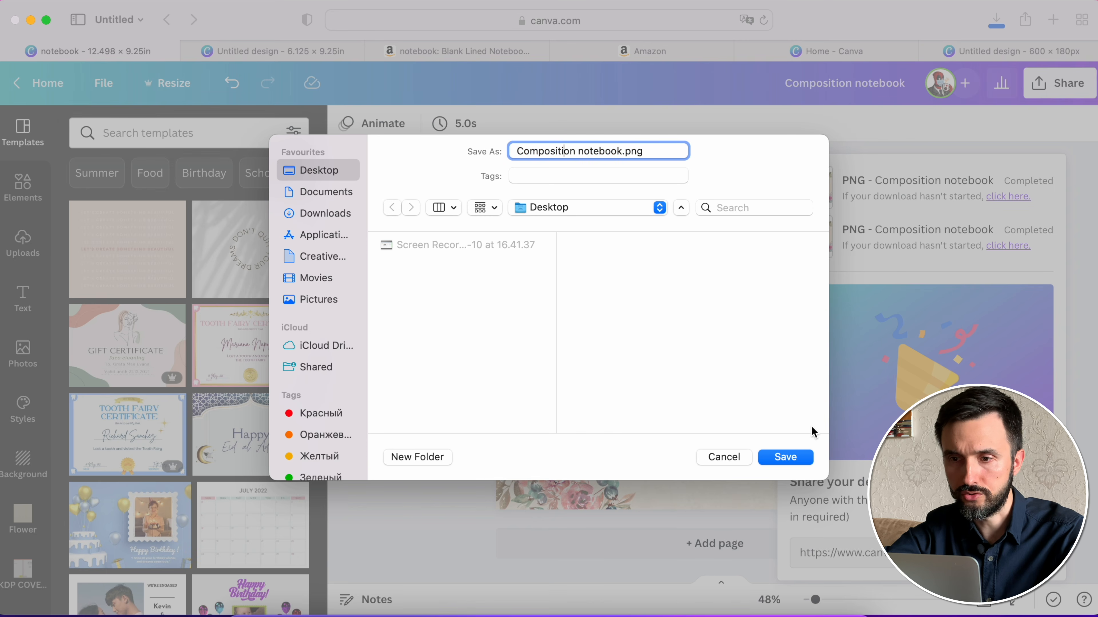
{"action": "left_click", "coordinate": [793, 460]}
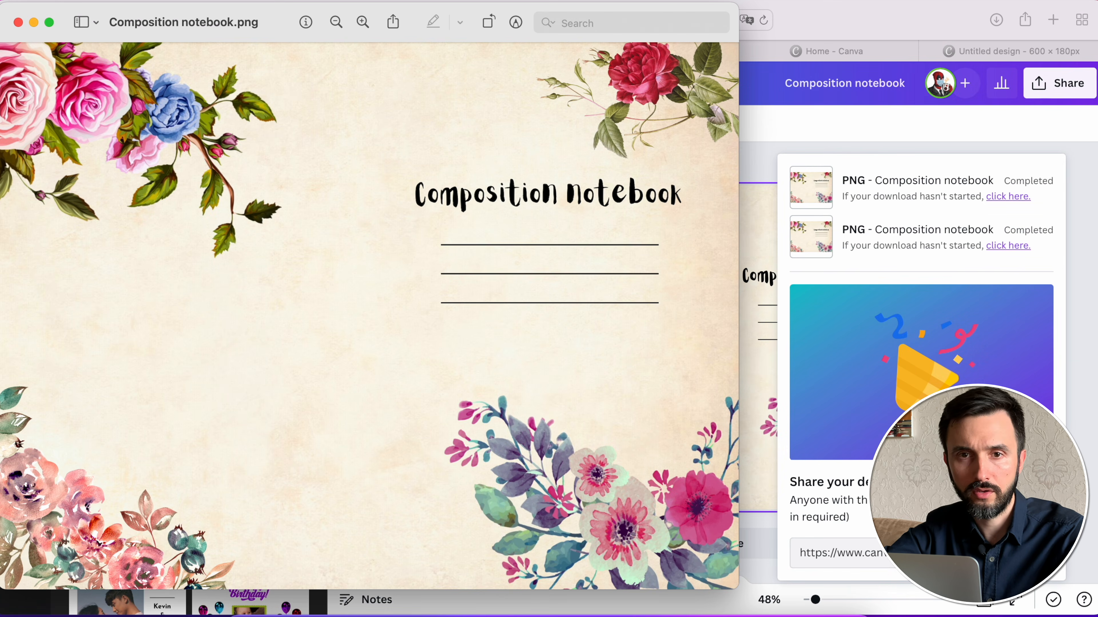
{"action": "left_click", "coordinate": [18, 22]}
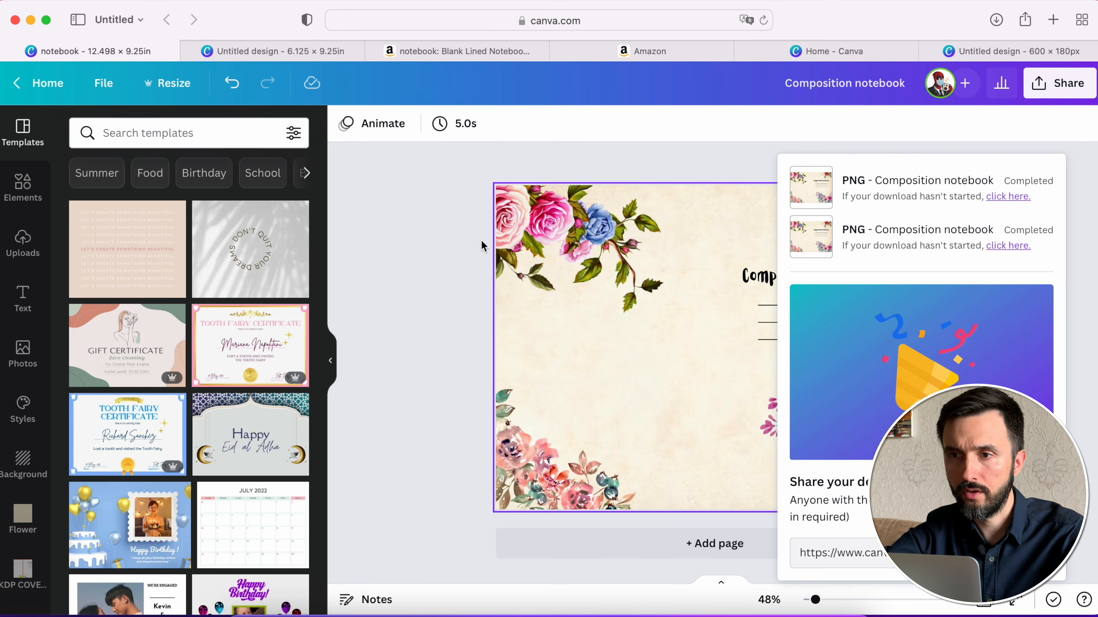
- Return to the 600 × 180 px design and open Canva's home page from it in a new browser tab
{"action": "left_click", "coordinate": [992, 51]}
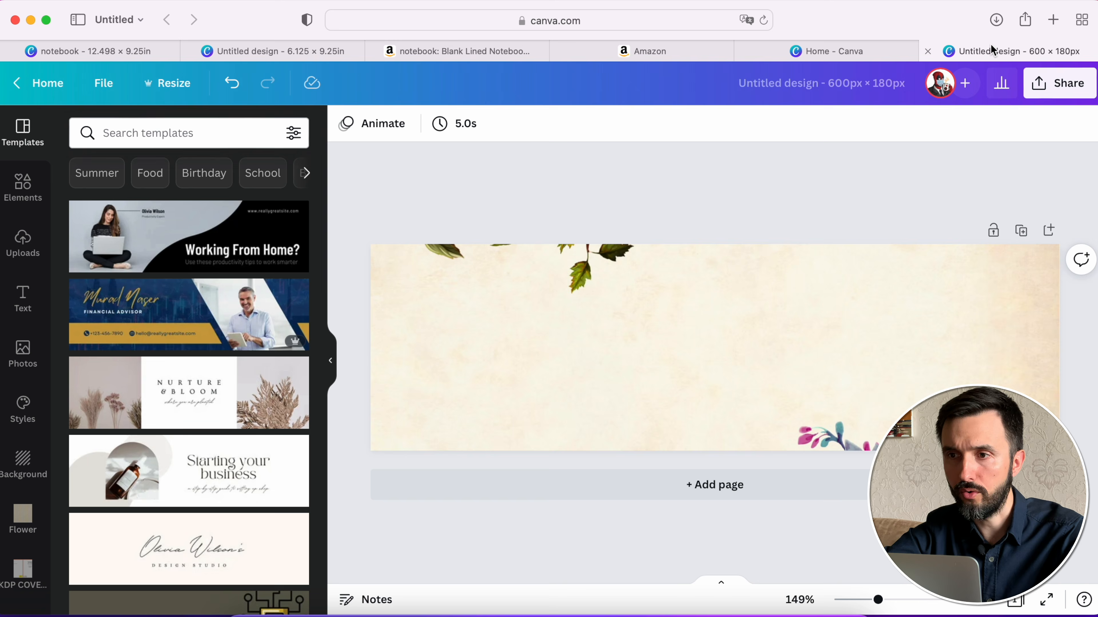
{"action": "right_click", "coordinate": [27, 80]}
{"action": "left_click", "coordinate": [43, 83]}
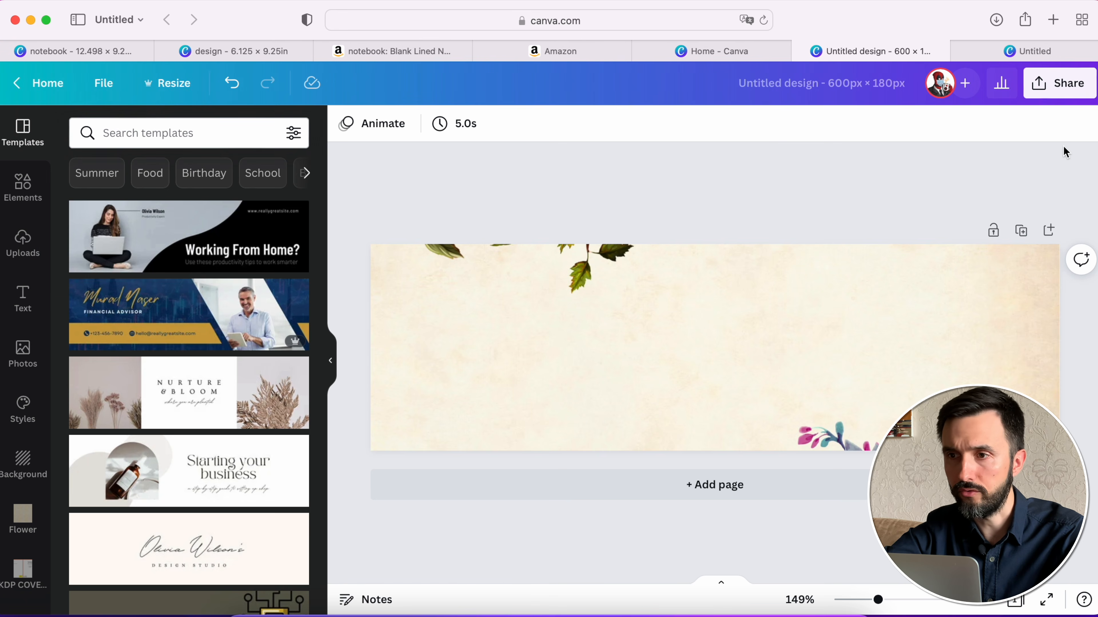
{"action": "left_click", "coordinate": [1035, 52]}
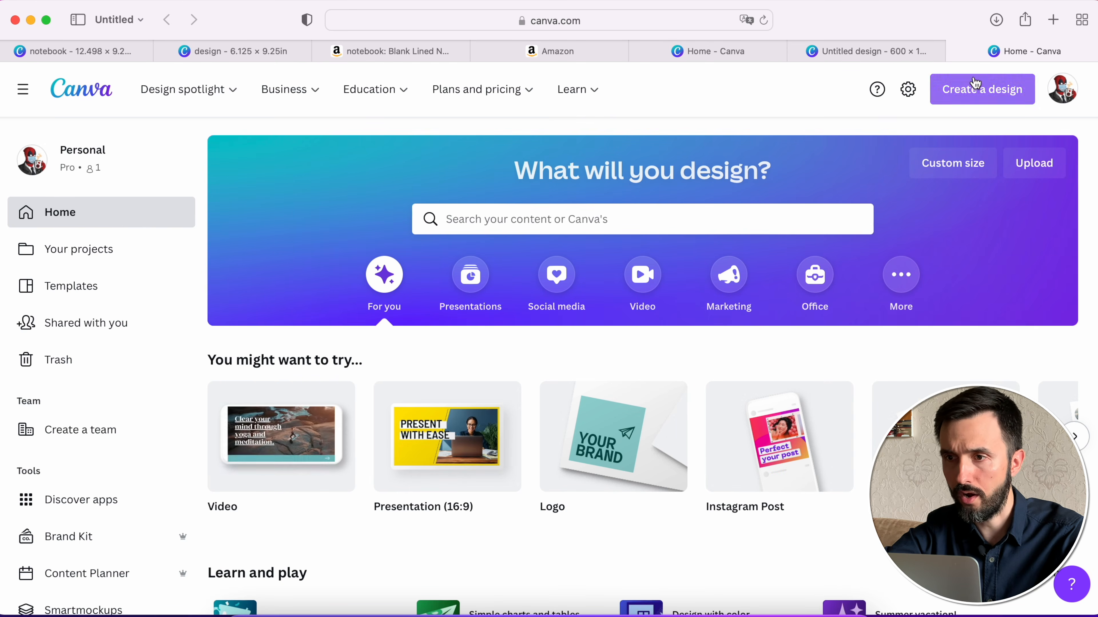
- Create a new custom-size design of 6 × 9 in
{"action": "left_click", "coordinate": [974, 91]}
{"action": "left_click", "coordinate": [808, 507]}
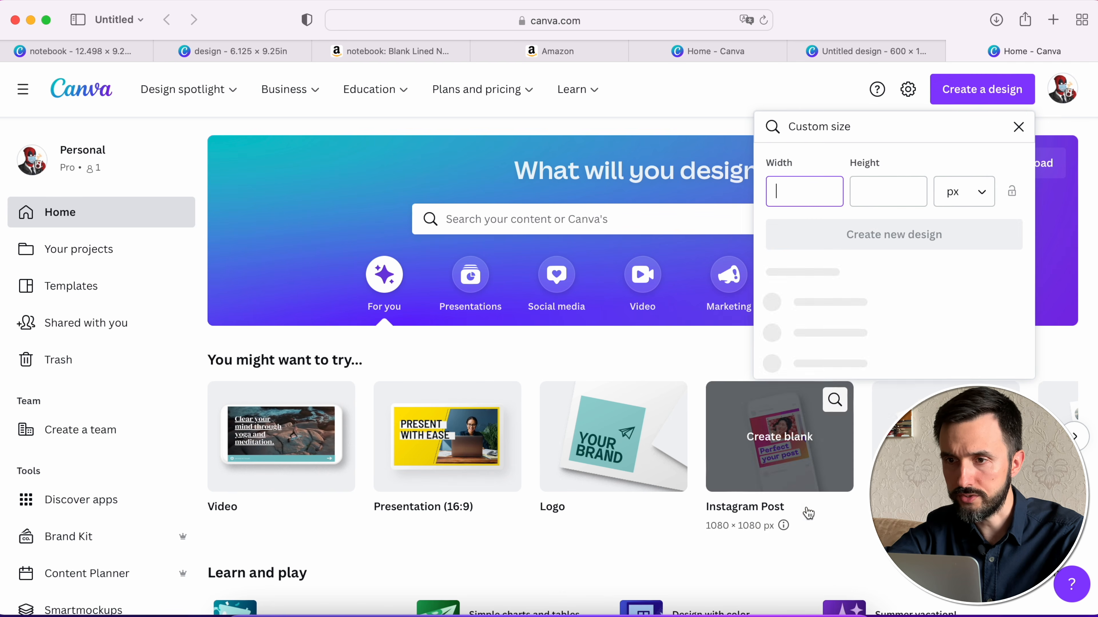
{"action": "left_click", "coordinate": [962, 194]}
{"action": "left_click", "coordinate": [957, 267]}
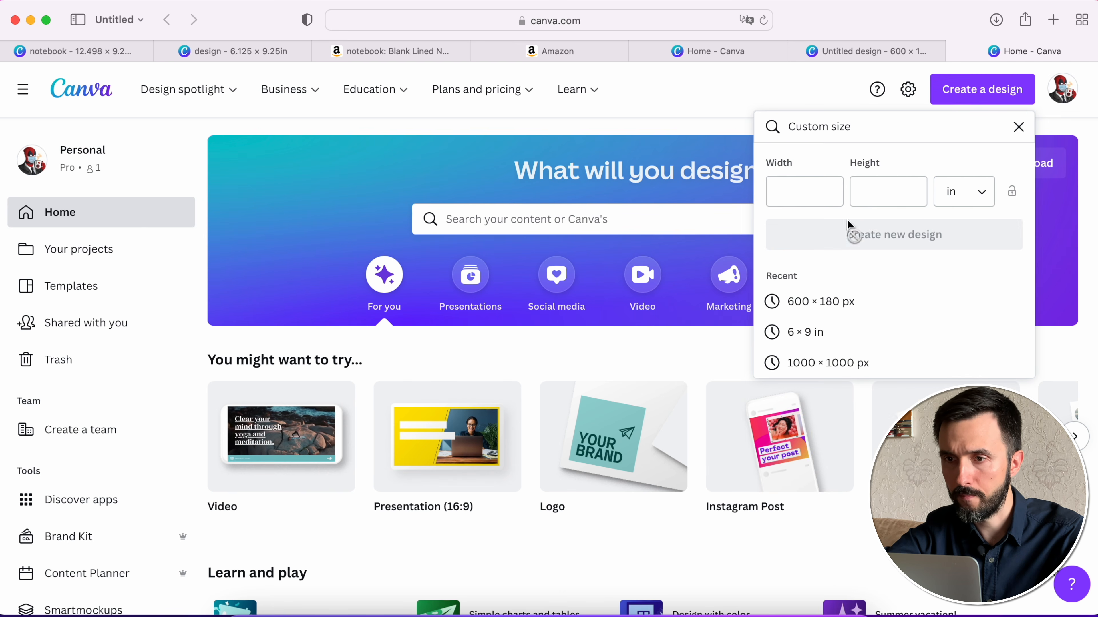
{"action": "left_click", "coordinate": [816, 193]}
{"action": "type", "text": "6"}
{"action": "key", "text": "Tab"}
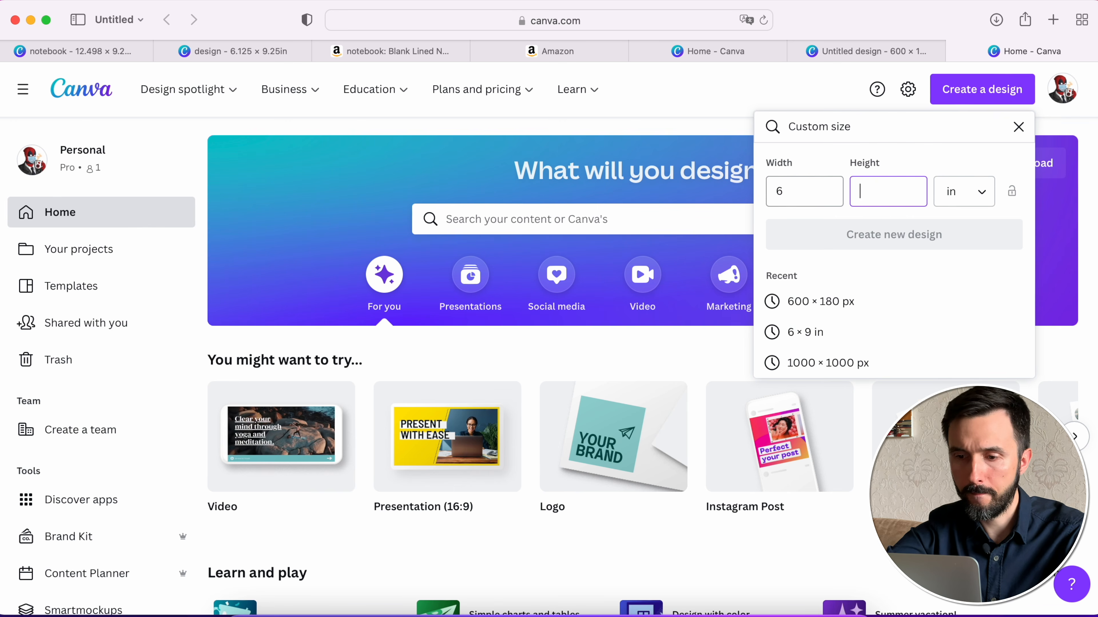
{"action": "type", "text": "9"}
{"action": "left_click", "coordinate": [865, 234]}
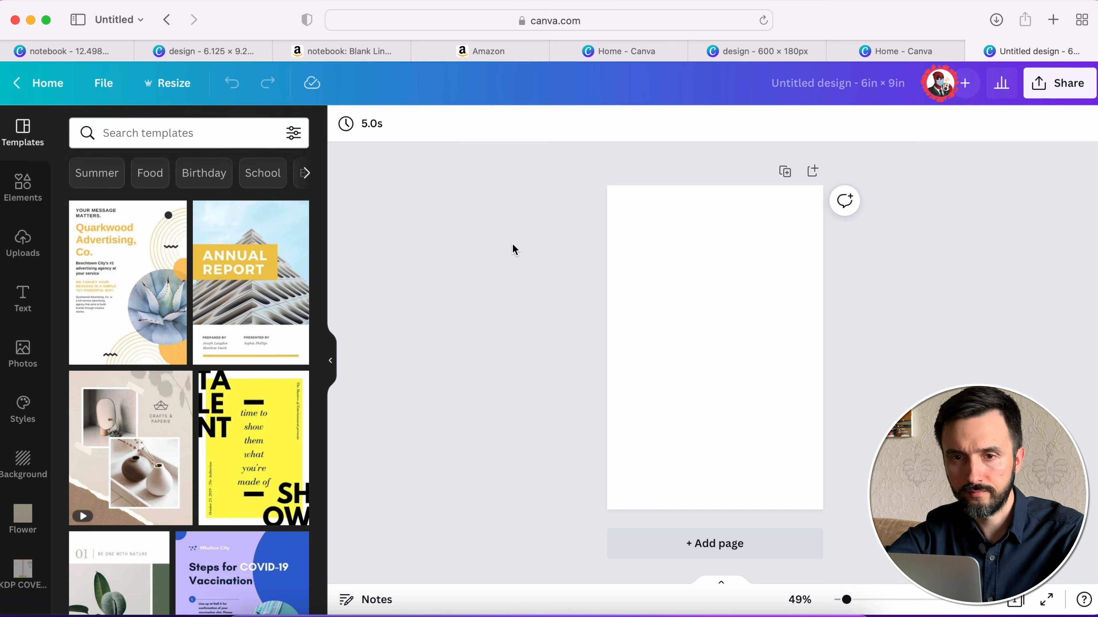
- Upload Composition notebook.png from the Desktop to the media library
{"action": "left_click", "coordinate": [22, 241]}
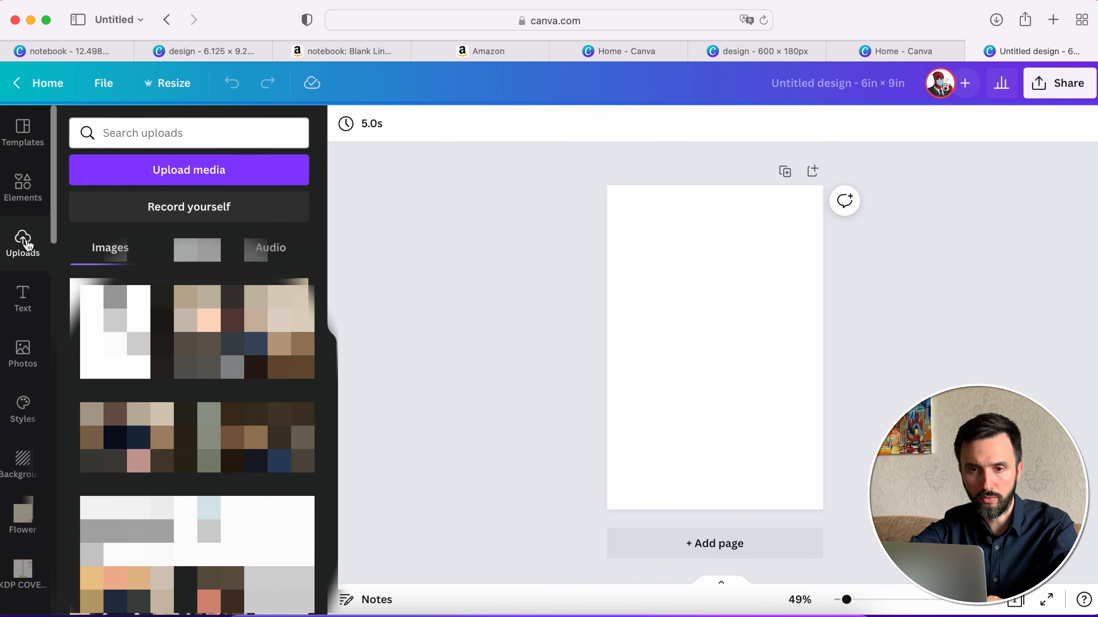
{"action": "left_click", "coordinate": [187, 173]}
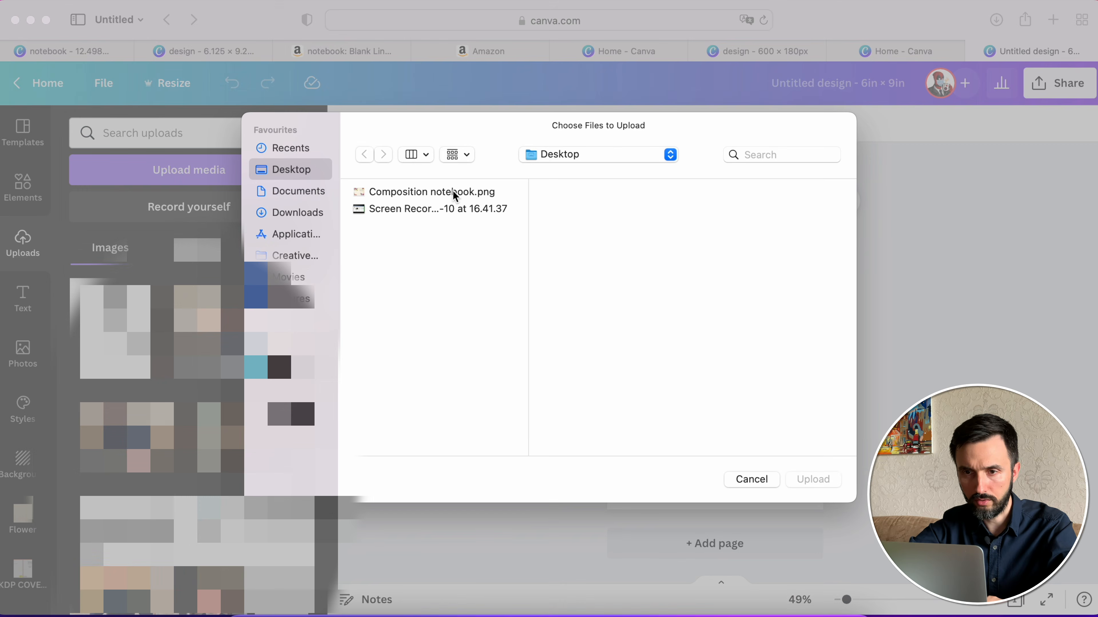
{"action": "left_click", "coordinate": [453, 191]}
{"action": "key", "text": "Return"}
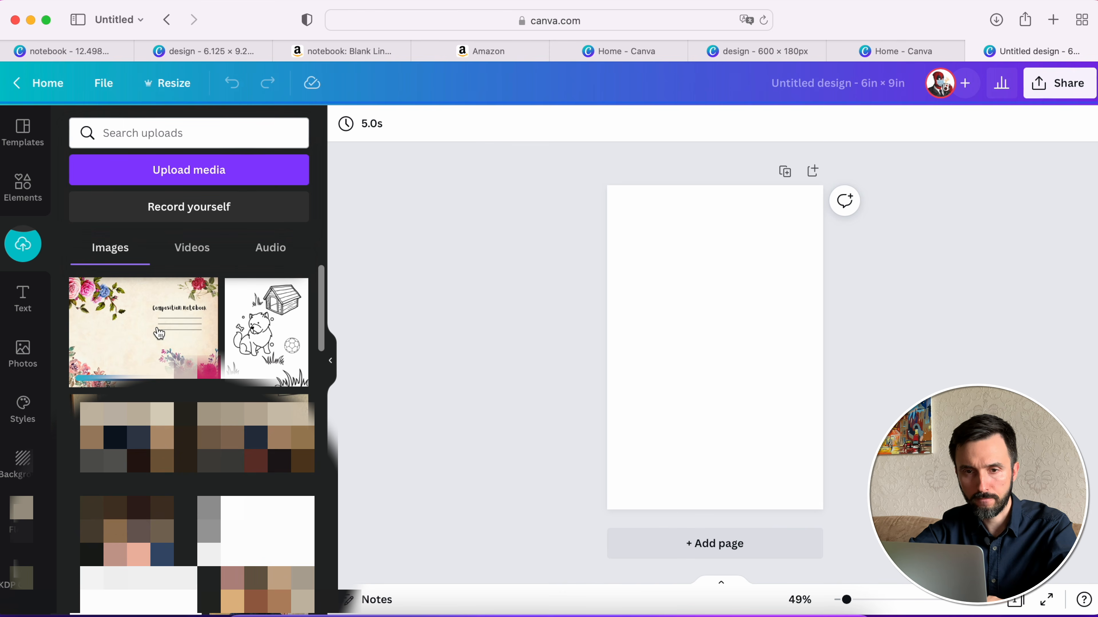
- Place the uploaded cover image on the page and enlarge it so that only the front cover fills the 6 × 9 in page
{"action": "left_click", "coordinate": [159, 333]}
{"action": "left_click_drag", "start_coordinate": [718, 334], "coordinate": [740, 434]}
{"action": "left_click_drag", "start_coordinate": [662, 391], "coordinate": [384, 184]}
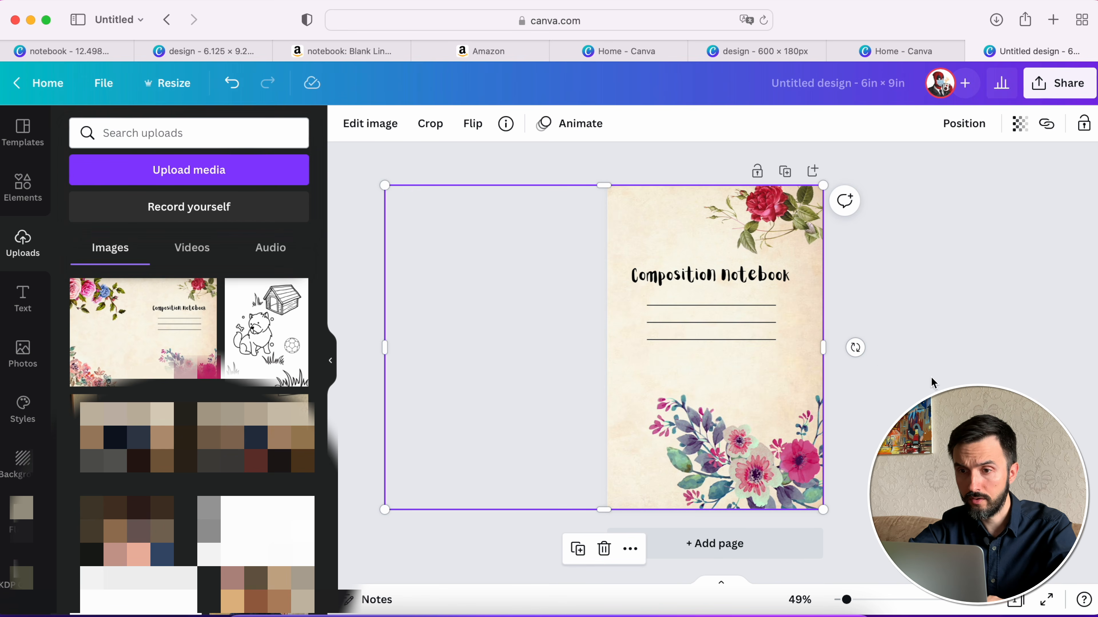
{"action": "left_click", "coordinate": [947, 344]}
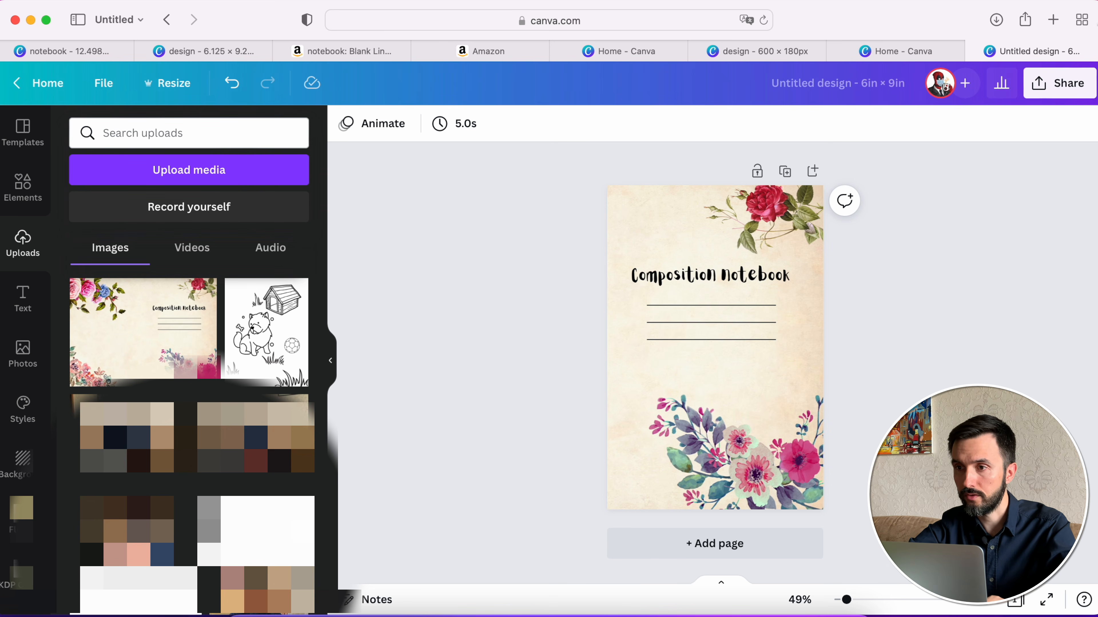
- Download the front cover design as a PNG, save it to the Desktop as Cover.png and close its preview
{"action": "left_click", "coordinate": [1059, 83]}
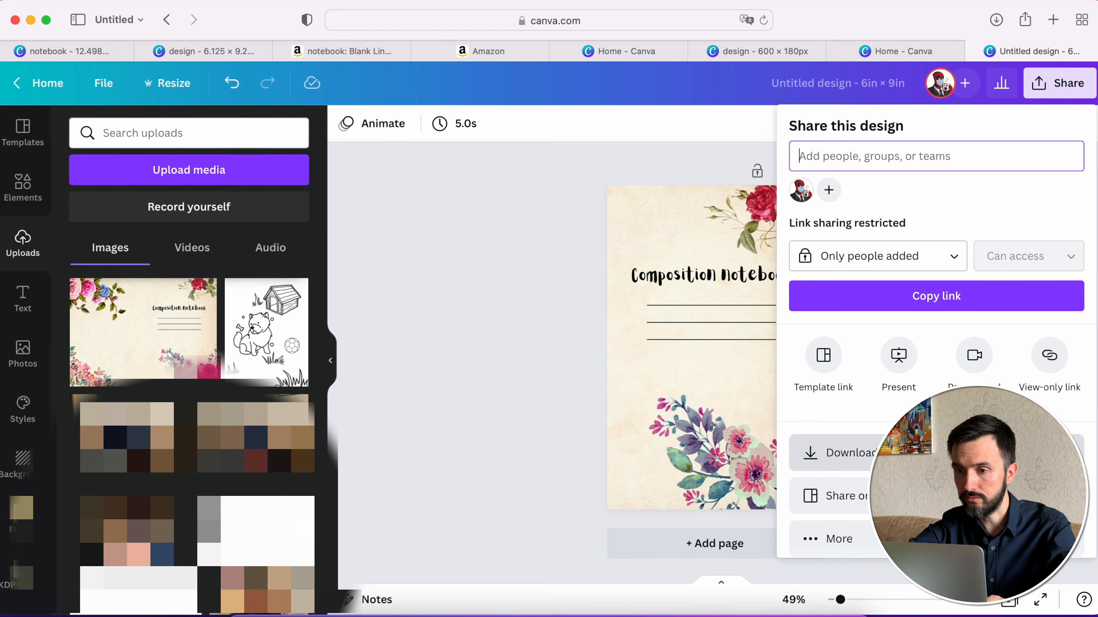
{"action": "left_click", "coordinate": [936, 453]}
{"action": "left_click", "coordinate": [942, 403]}
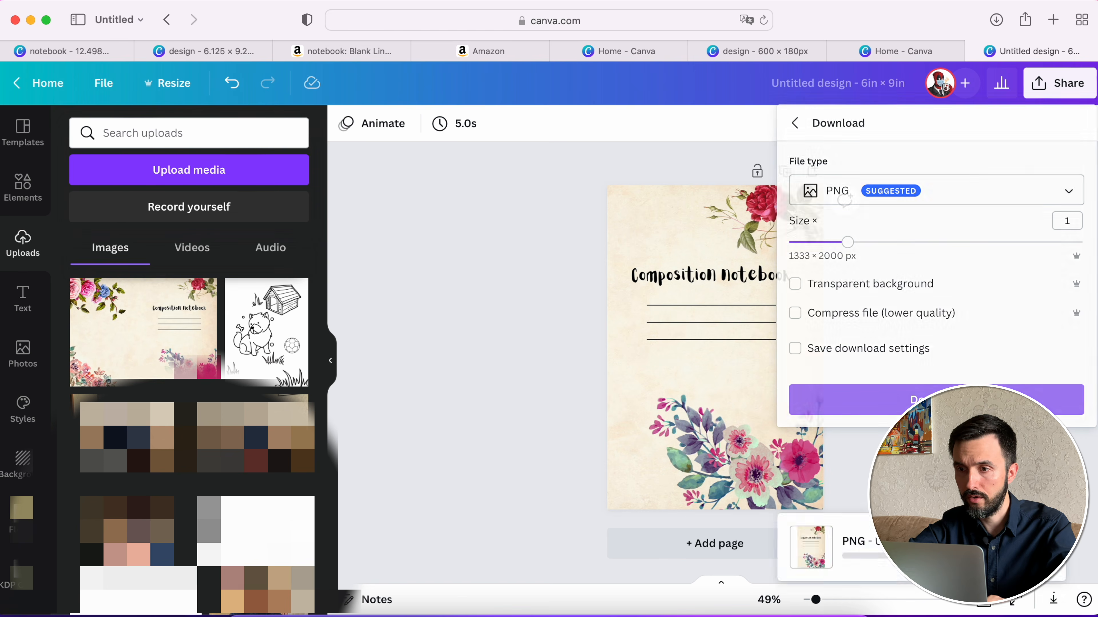
{"action": "left_click_drag", "start_coordinate": [576, 157], "coordinate": [473, 152]}
{"action": "type", "text": "Co"}
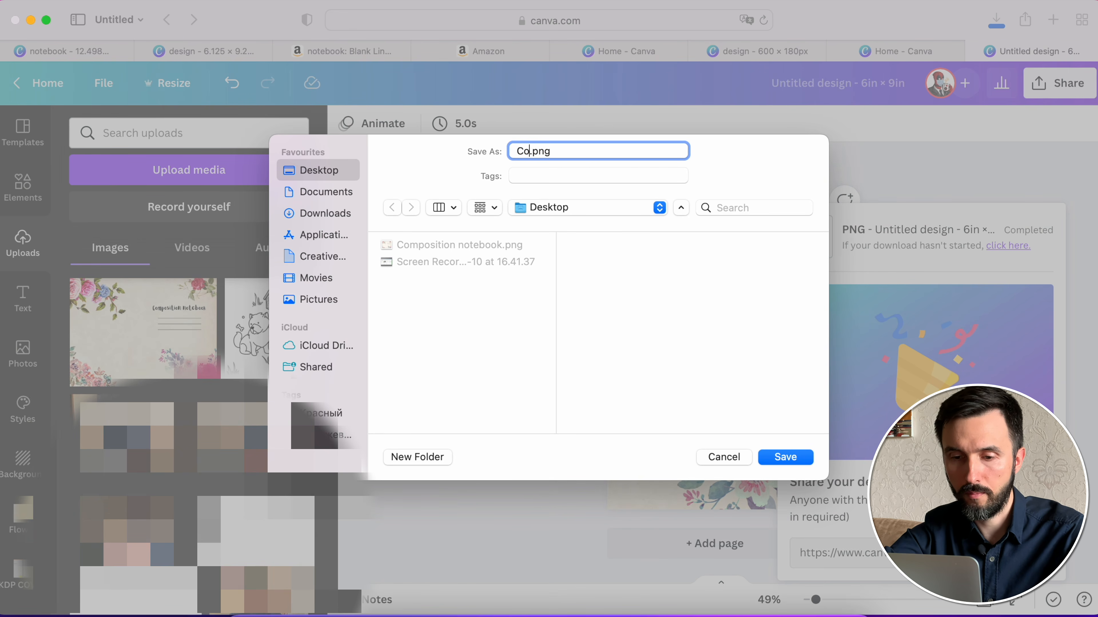
{"action": "type", "text": "ver"}
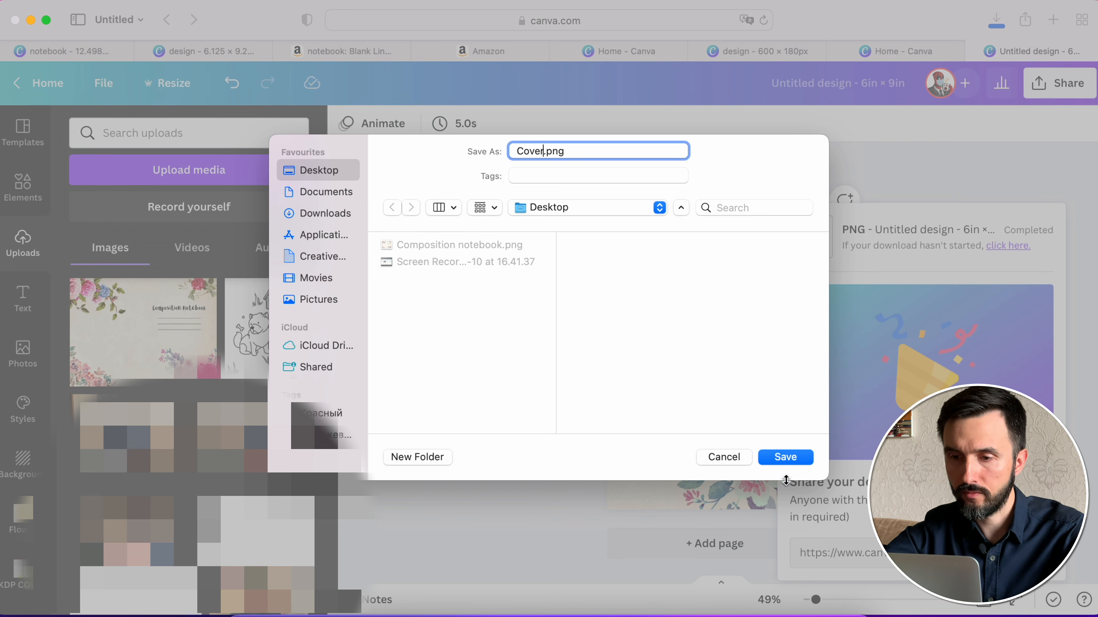
{"action": "left_click", "coordinate": [785, 457]}
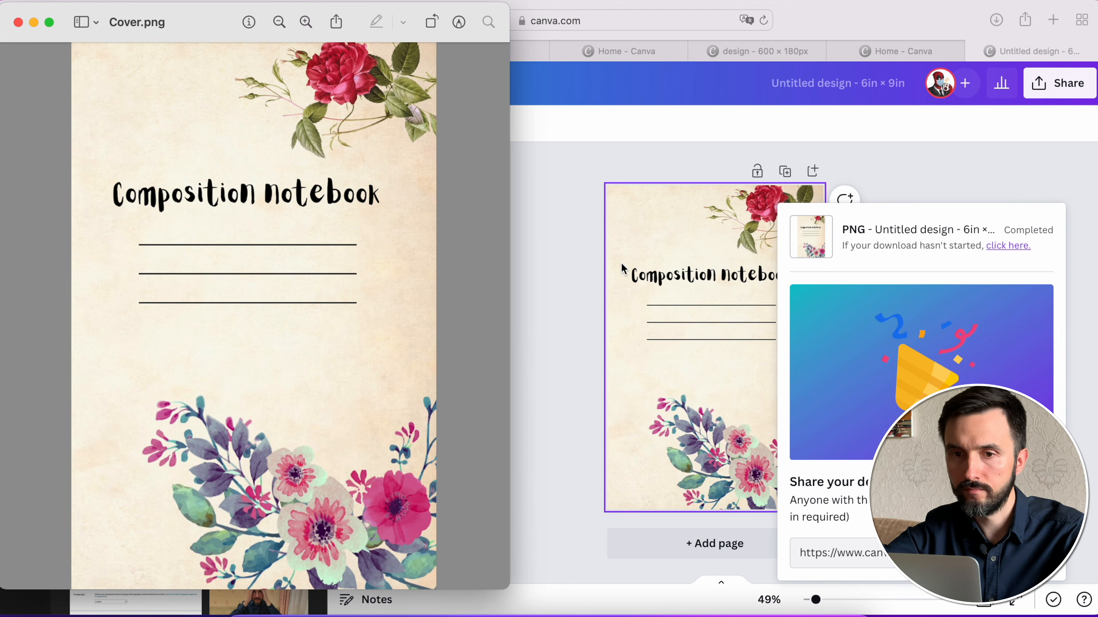
{"action": "left_click", "coordinate": [18, 23]}
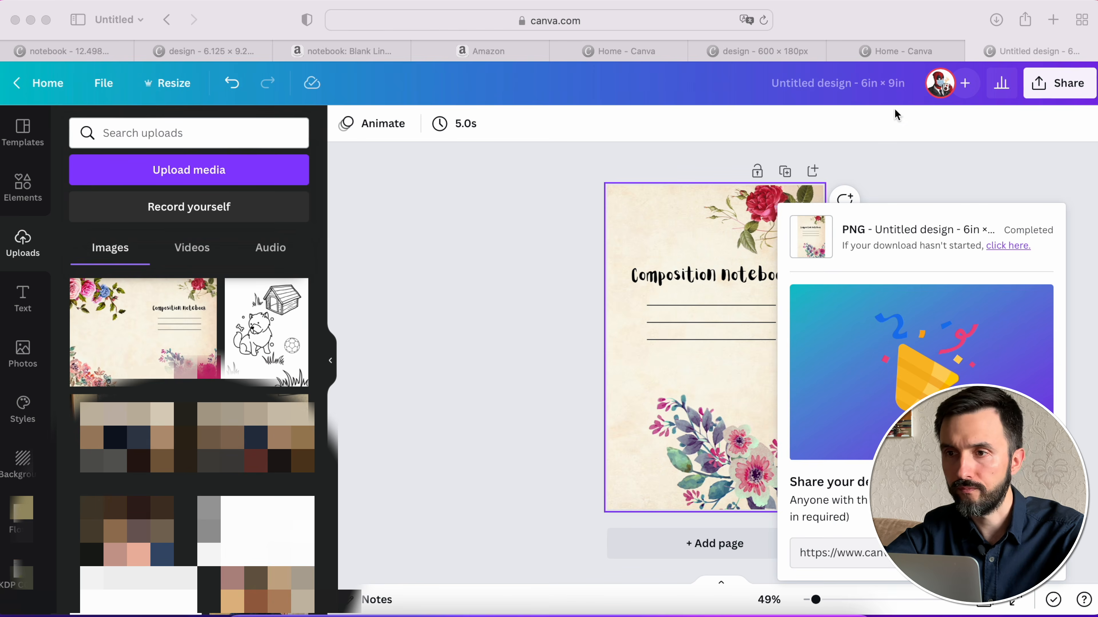
- Upload Cover.png in the 600 × 180 px design and place it on the left part of the banner
{"action": "left_click", "coordinate": [908, 51]}
{"action": "left_click", "coordinate": [763, 54]}
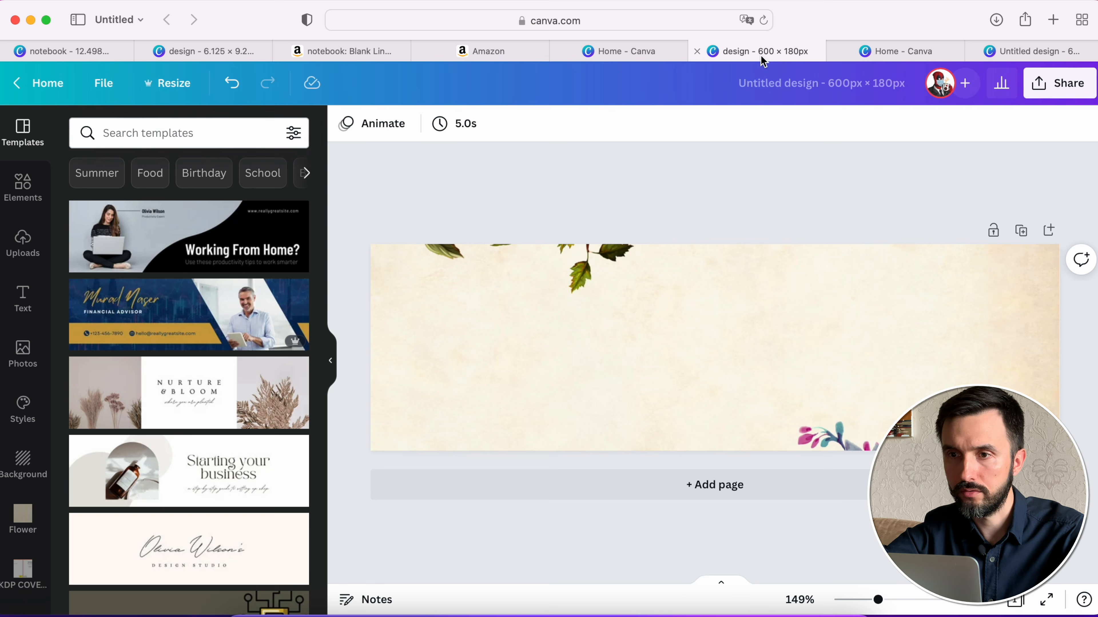
{"action": "left_click", "coordinate": [21, 258]}
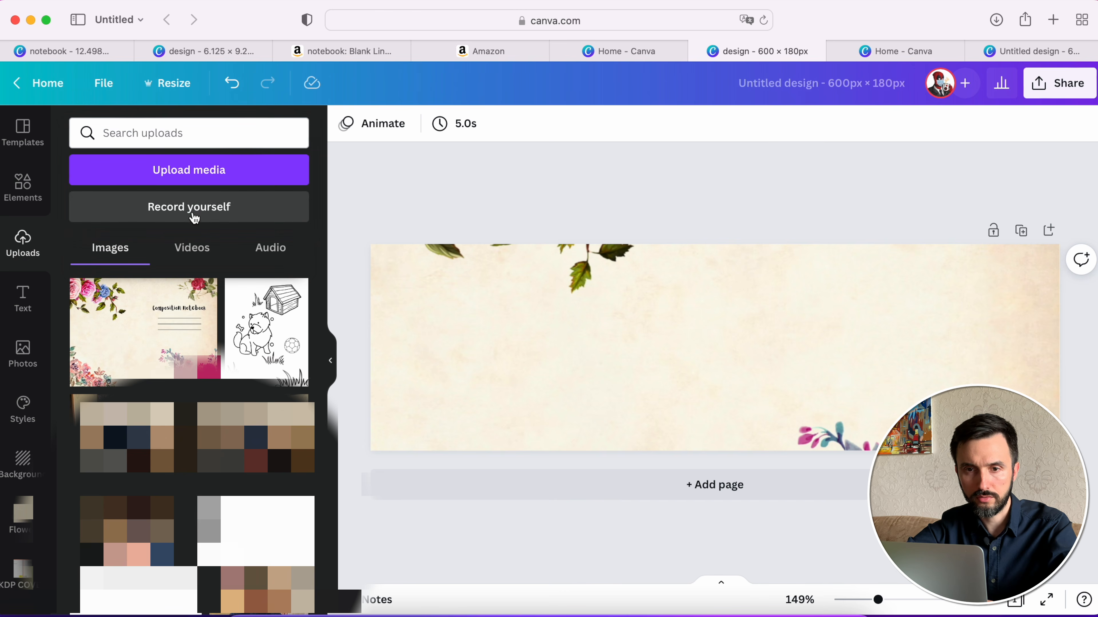
{"action": "left_click", "coordinate": [185, 181]}
{"action": "double_click", "coordinate": [402, 211]}
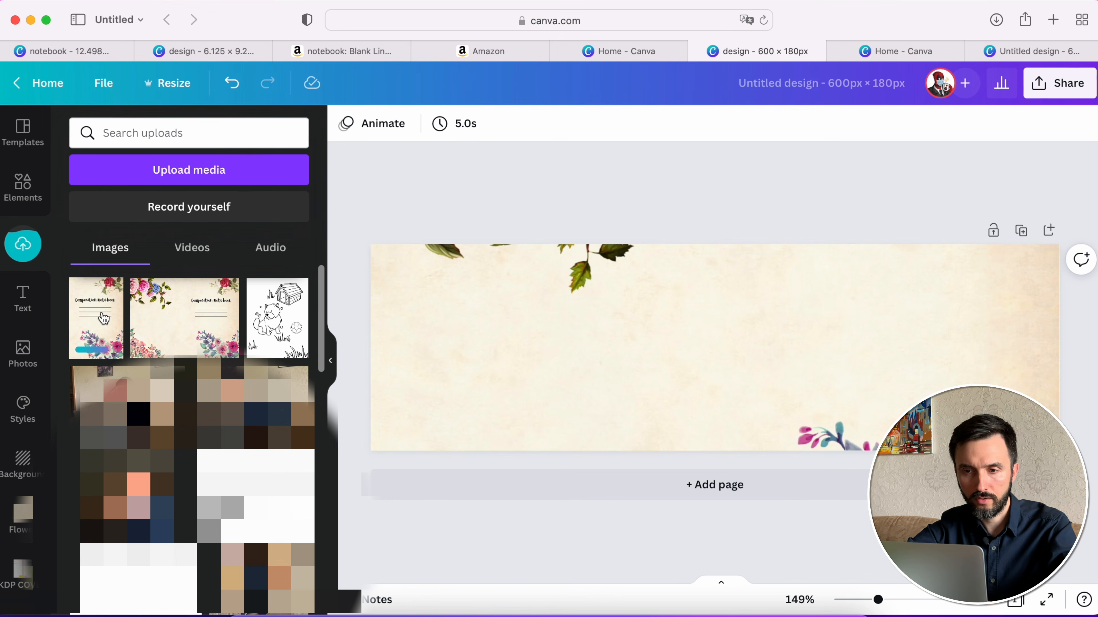
{"action": "left_click", "coordinate": [106, 319]}
{"action": "left_click_drag", "start_coordinate": [741, 330], "coordinate": [519, 333]}
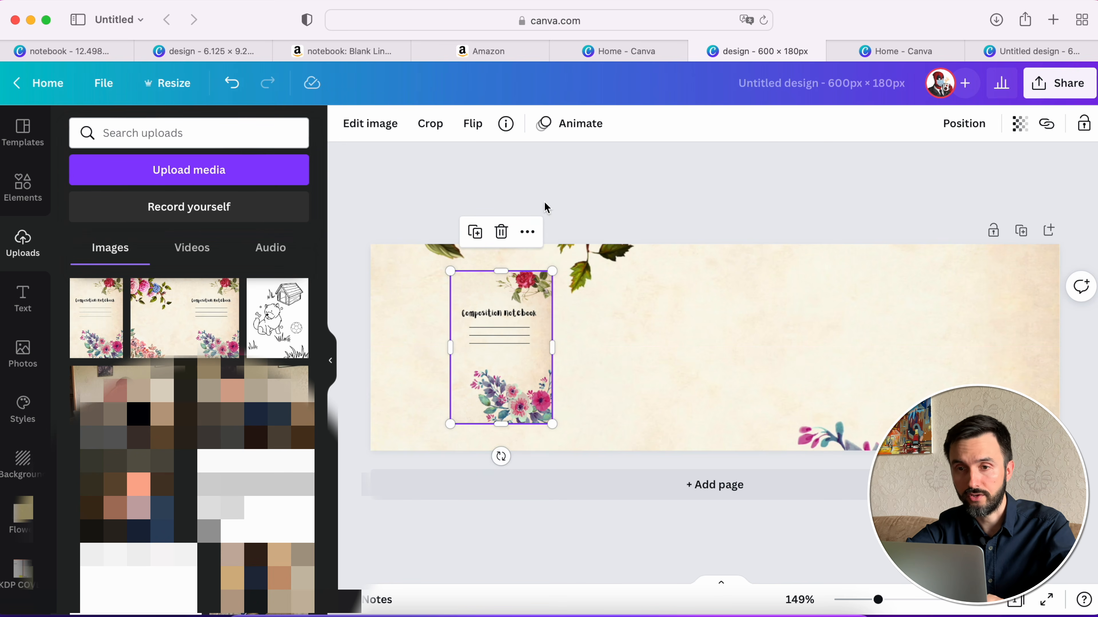
- Apply the Book 7 mockup from the Smartmockups Books category to the cover image on the banner
{"action": "left_click", "coordinate": [372, 124]}
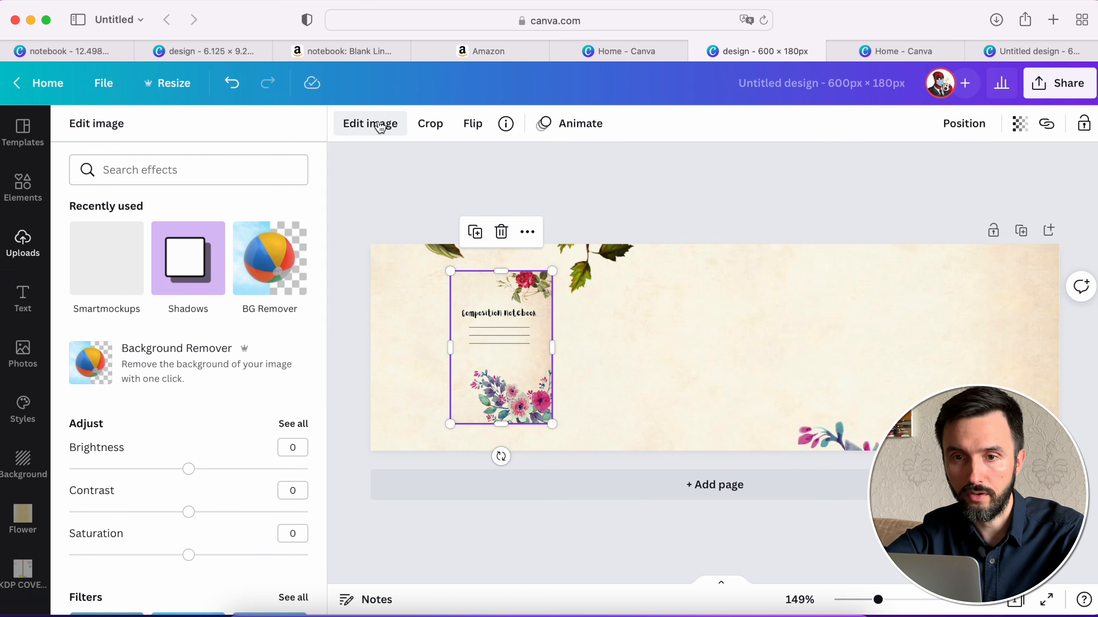
{"action": "scroll", "coordinate": [229, 351], "scroll_direction": "down", "scroll_amount": 12}
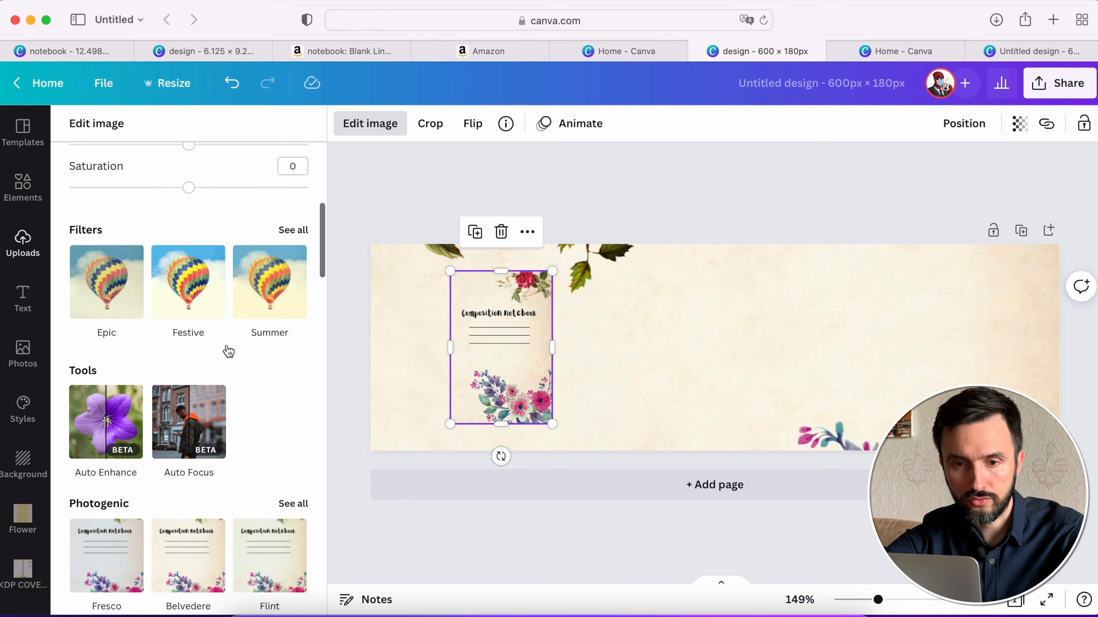
{"action": "scroll", "coordinate": [228, 351], "scroll_direction": "down", "scroll_amount": 4}
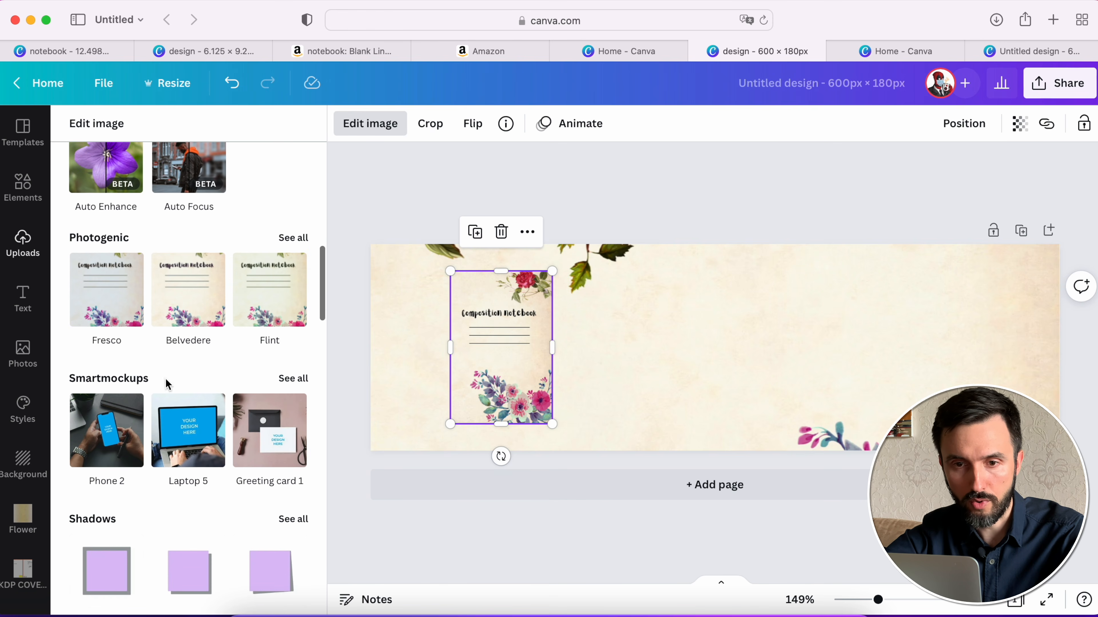
{"action": "left_click", "coordinate": [293, 379]}
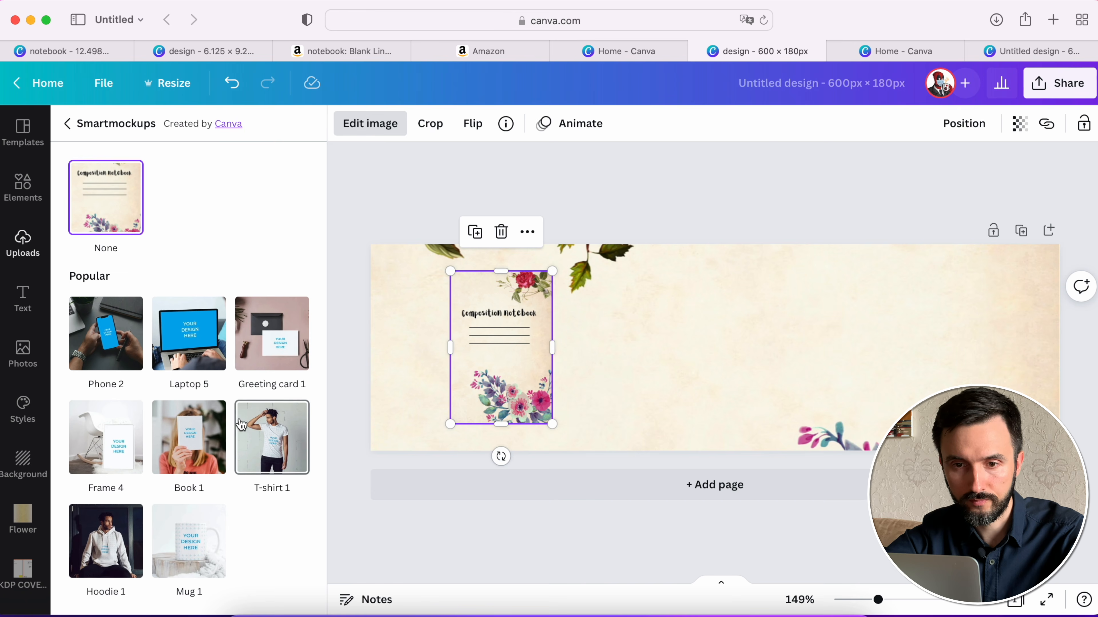
{"action": "scroll", "coordinate": [241, 425], "scroll_direction": "down", "scroll_amount": 4}
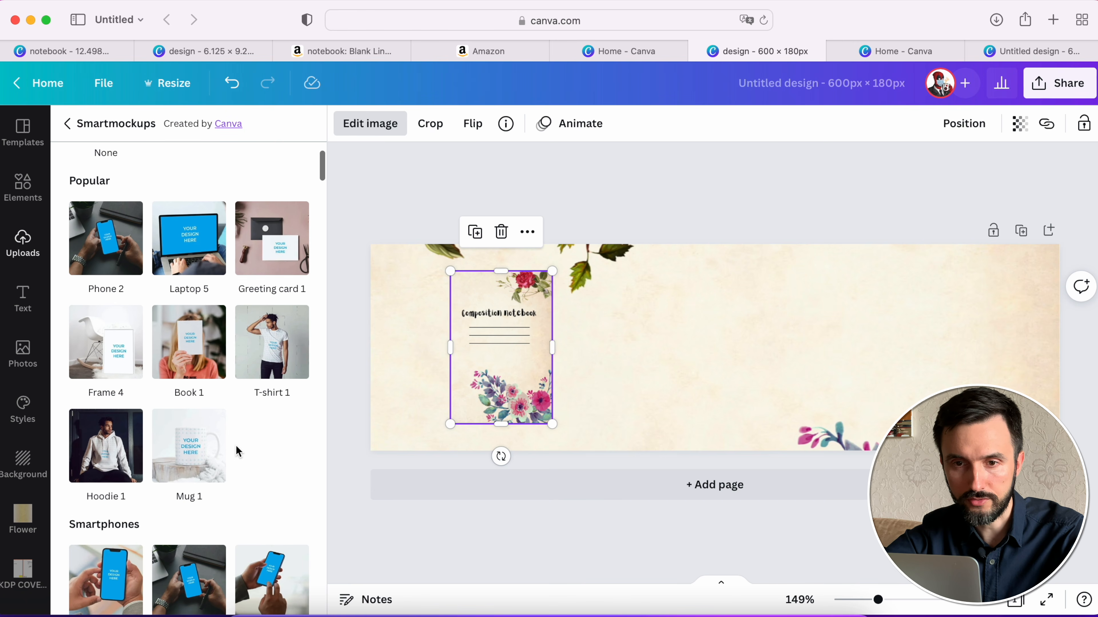
{"action": "scroll", "coordinate": [236, 447], "scroll_direction": "down", "scroll_amount": 20}
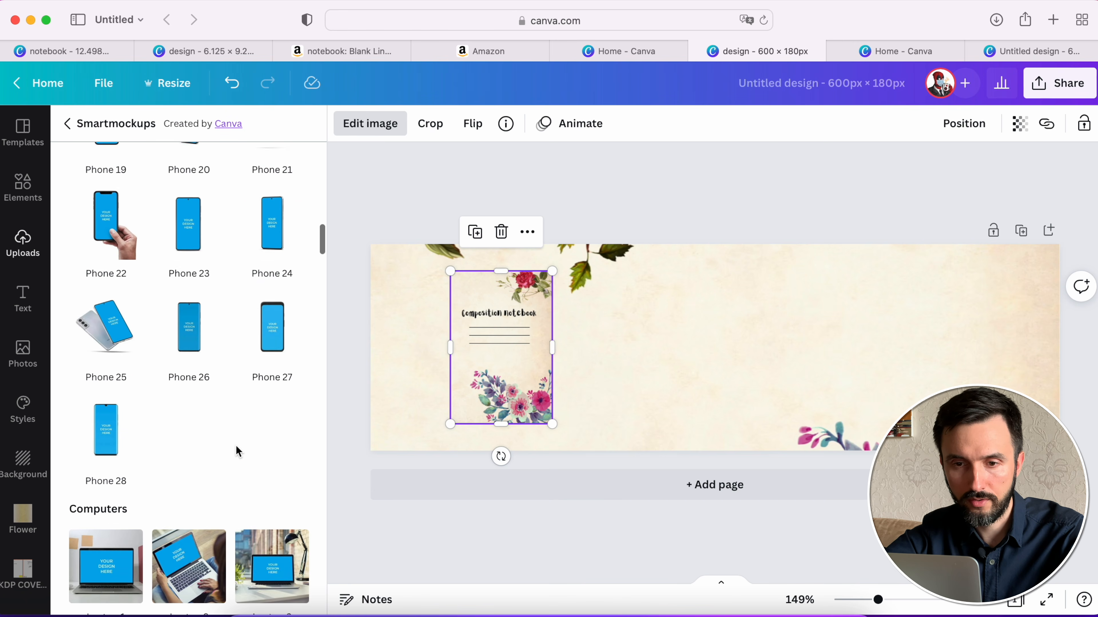
{"action": "scroll", "coordinate": [236, 447], "scroll_direction": "down", "scroll_amount": 20}
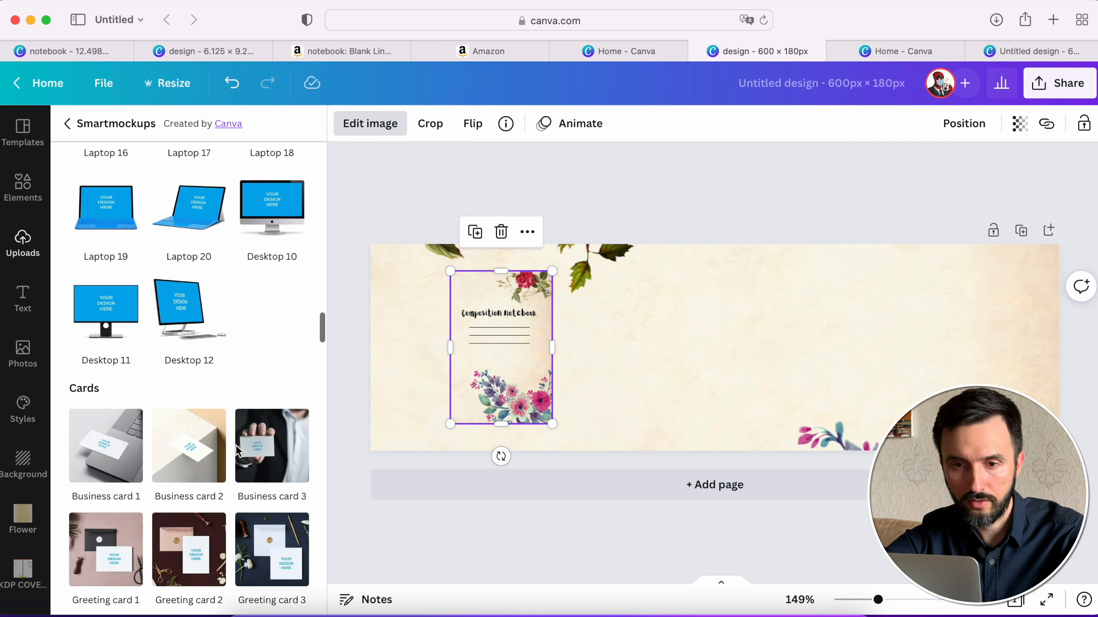
{"action": "scroll", "coordinate": [238, 451], "scroll_direction": "down", "scroll_amount": 20}
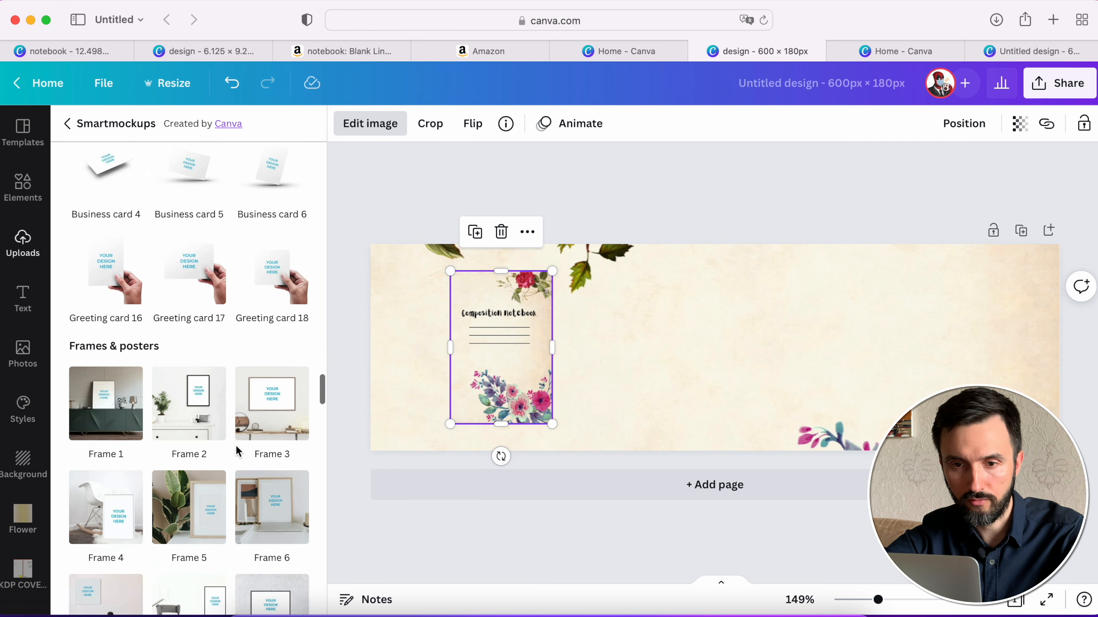
{"action": "scroll", "coordinate": [236, 450], "scroll_direction": "down", "scroll_amount": 20}
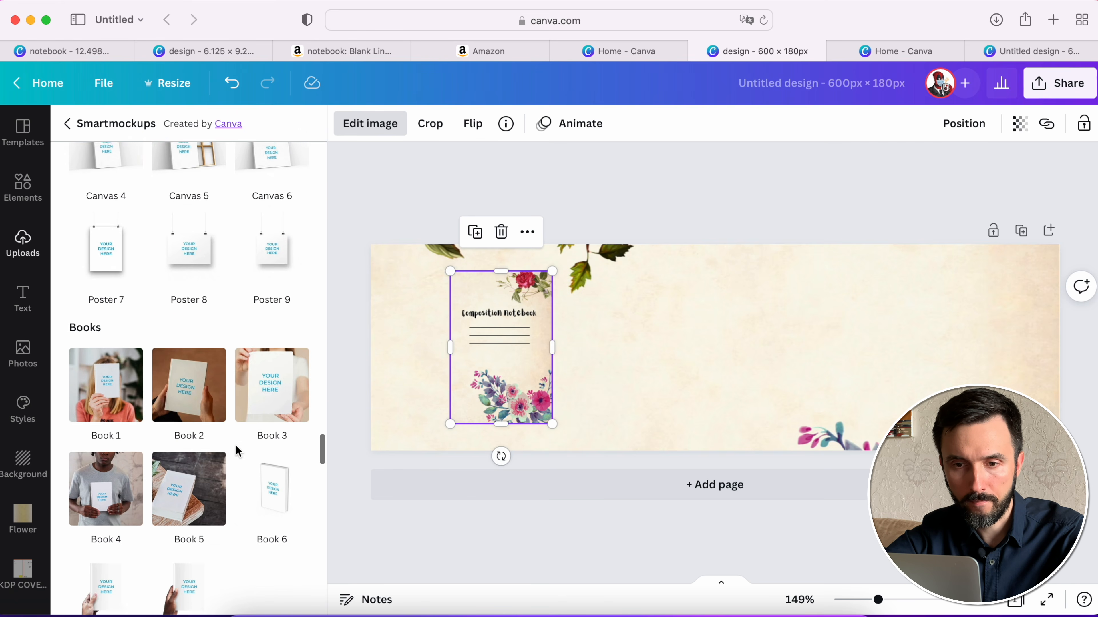
{"action": "scroll", "coordinate": [236, 445], "scroll_direction": "down", "scroll_amount": 5}
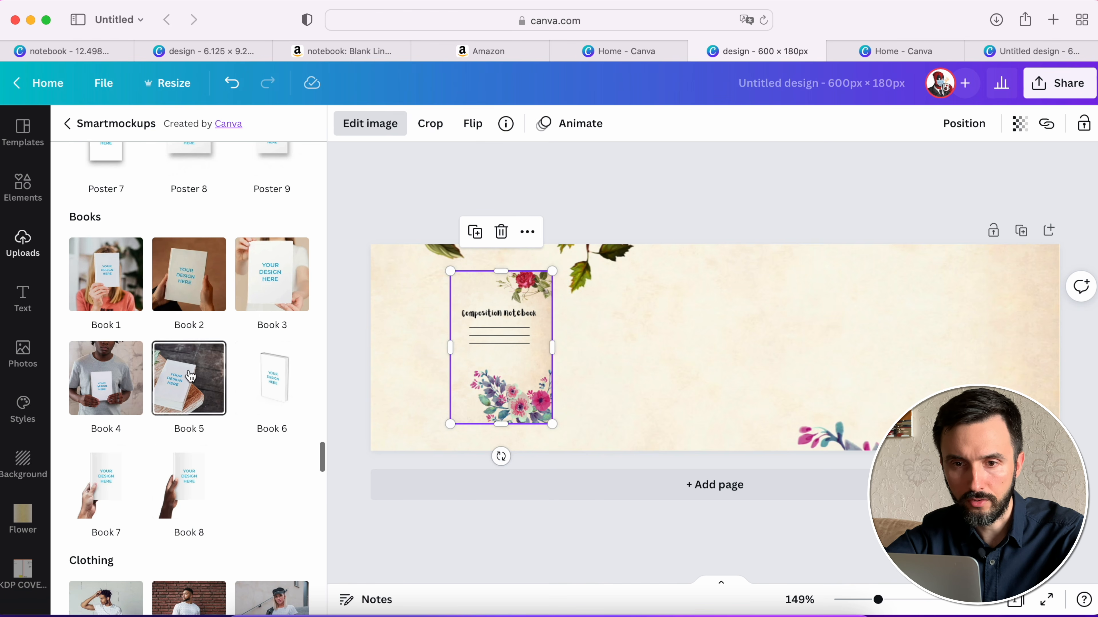
{"action": "scroll", "coordinate": [228, 386], "scroll_direction": "down", "scroll_amount": 1}
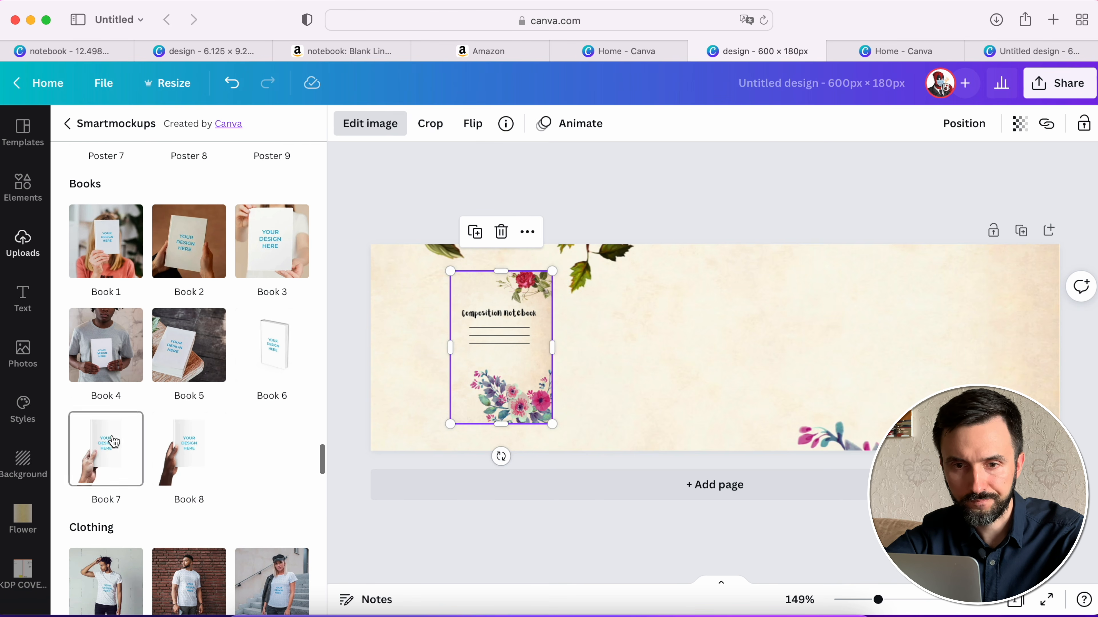
{"action": "left_click", "coordinate": [104, 453]}
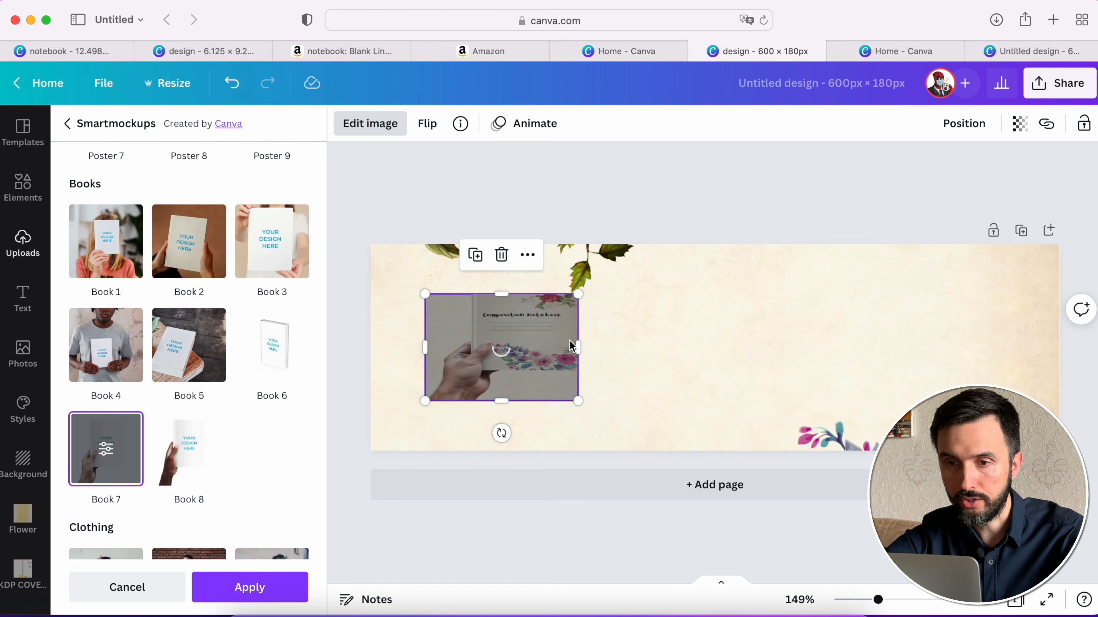
- Align the hand-held book mockup with the banner's bottom edge on the left part, enlarge it and deselect it
{"action": "left_click_drag", "start_coordinate": [506, 333], "coordinate": [487, 355]}
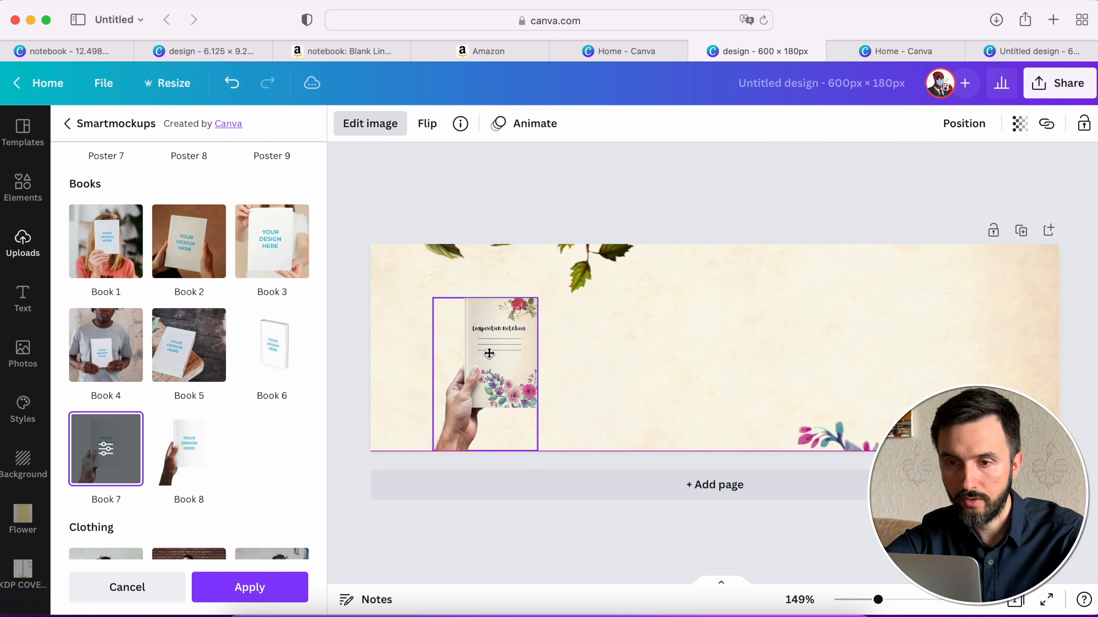
{"action": "left_click_drag", "start_coordinate": [536, 296], "coordinate": [560, 265]}
{"action": "left_click_drag", "start_coordinate": [519, 334], "coordinate": [514, 334]}
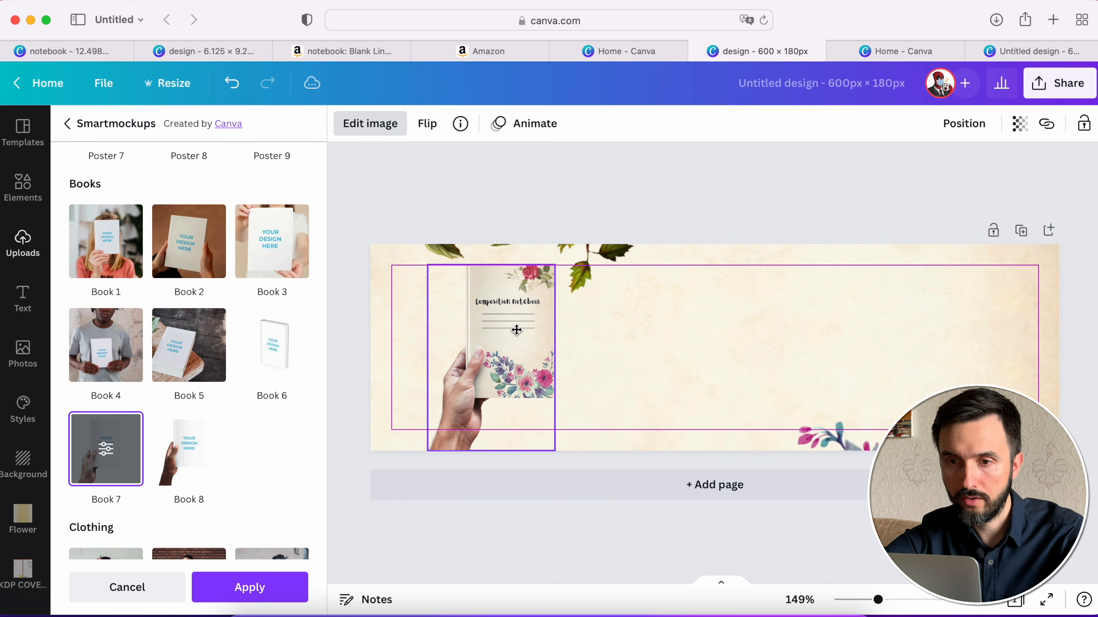
{"action": "left_click", "coordinate": [718, 196]}
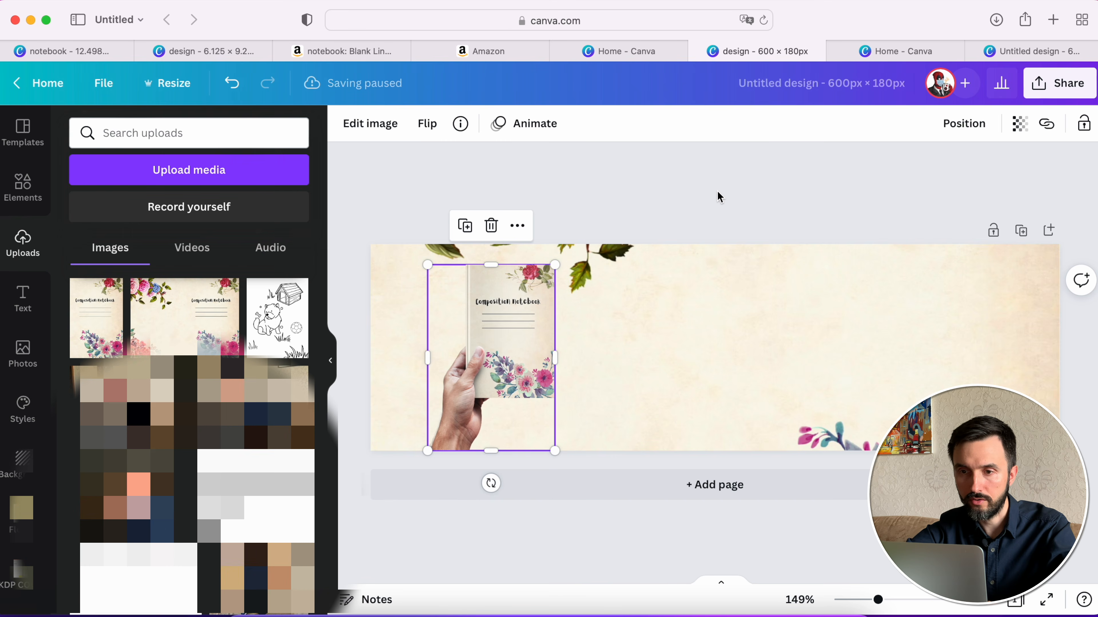
{"action": "left_click", "coordinate": [788, 315]}
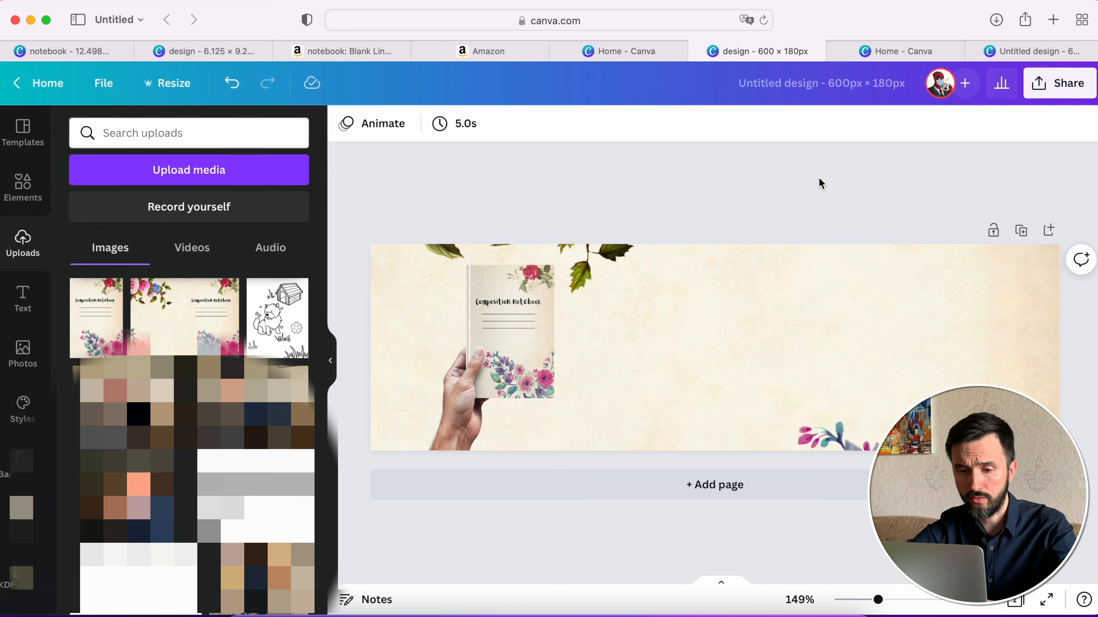
- Search Google for "study quotes" in a new tab and open the article "41 POWERFUL Study Motivation Quotes For Exam Success"
{"action": "key", "text": "super+t"}
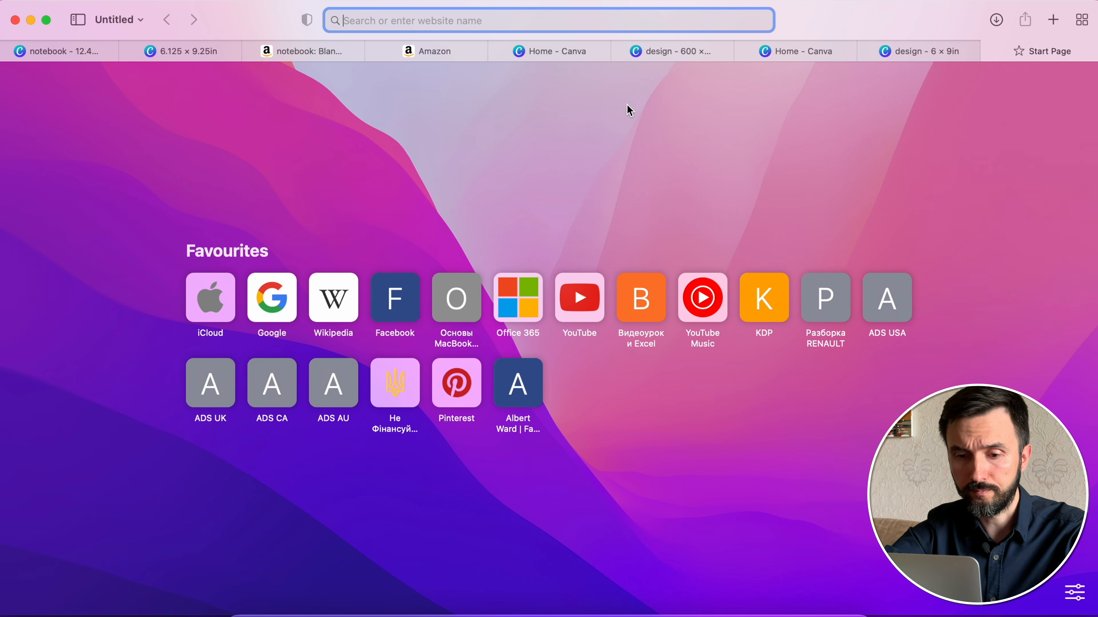
{"action": "type", "text": "study "}
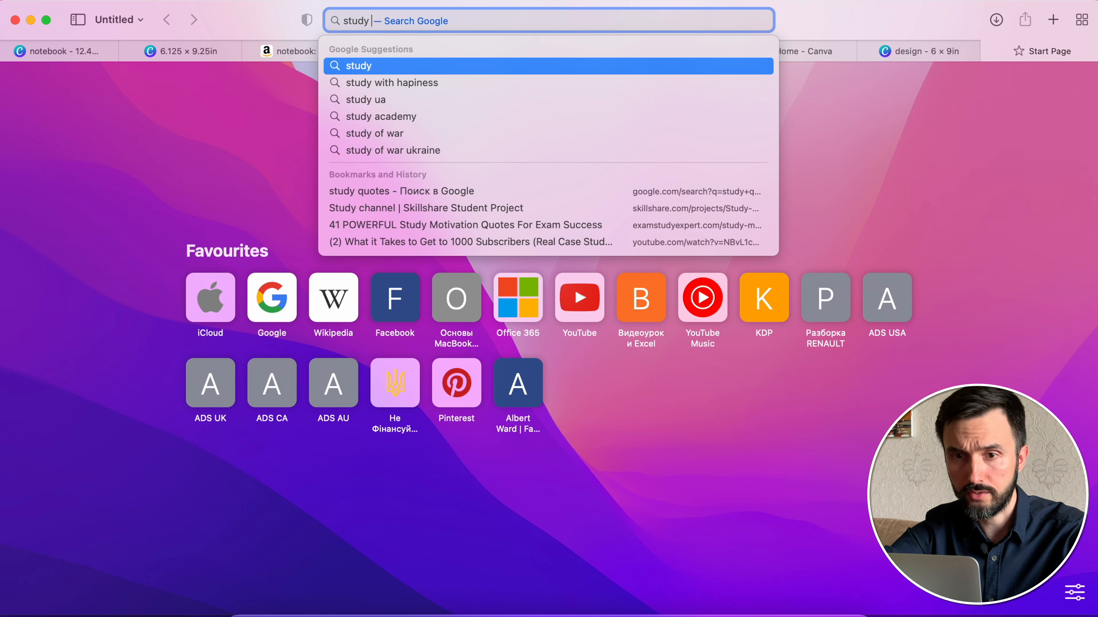
{"action": "type", "text": "quotes"}
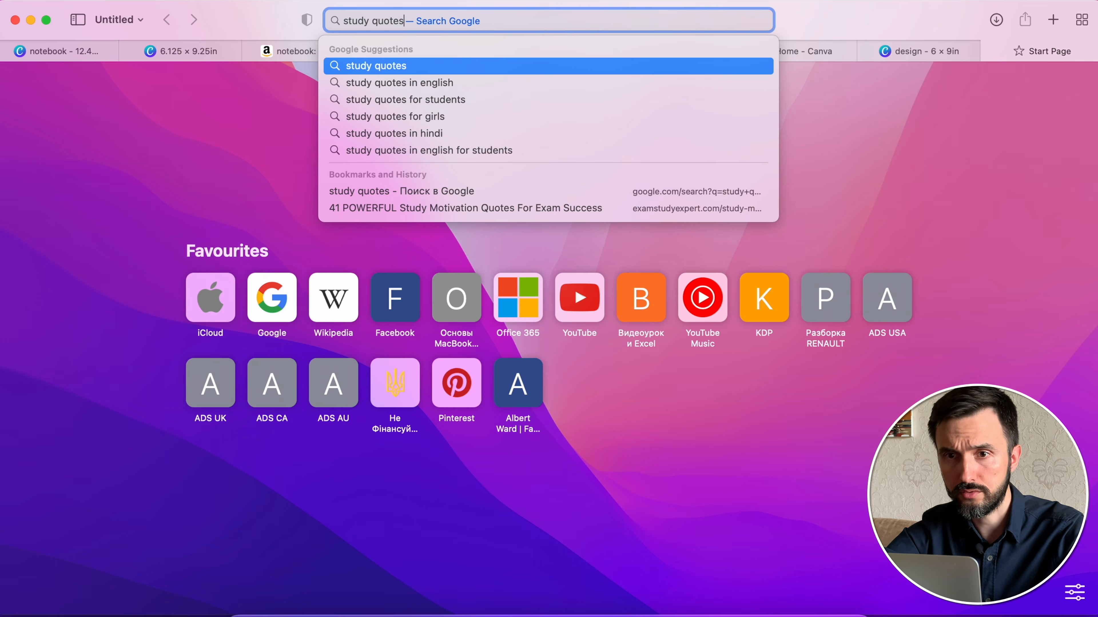
{"action": "key", "text": "Return"}
{"action": "scroll", "coordinate": [485, 291], "scroll_direction": "down", "scroll_amount": 5}
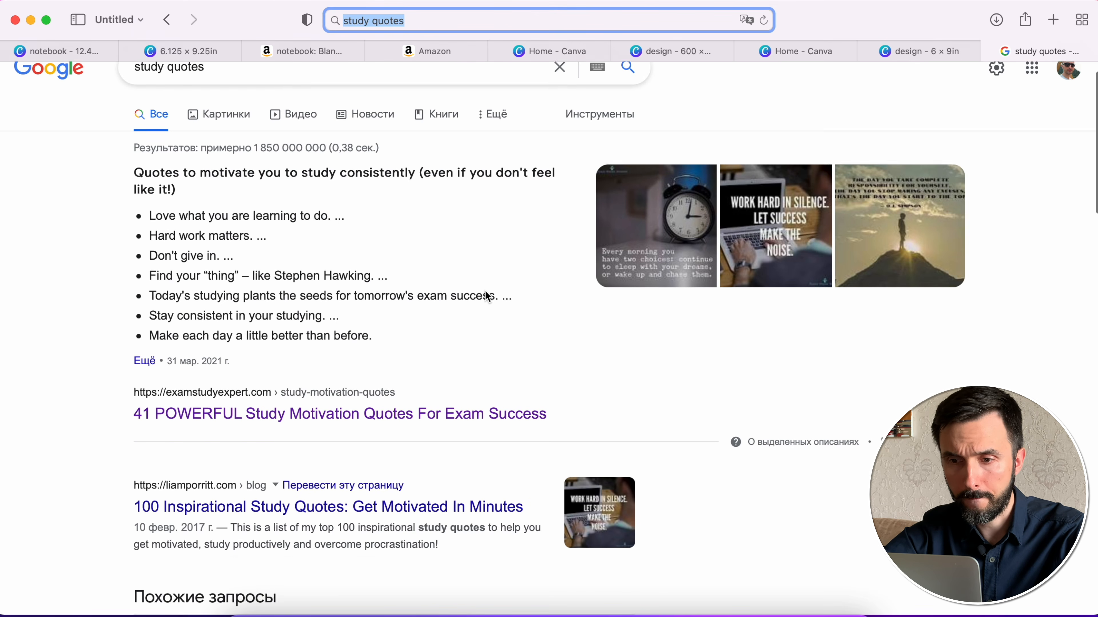
{"action": "scroll", "coordinate": [484, 290], "scroll_direction": "up", "scroll_amount": 4}
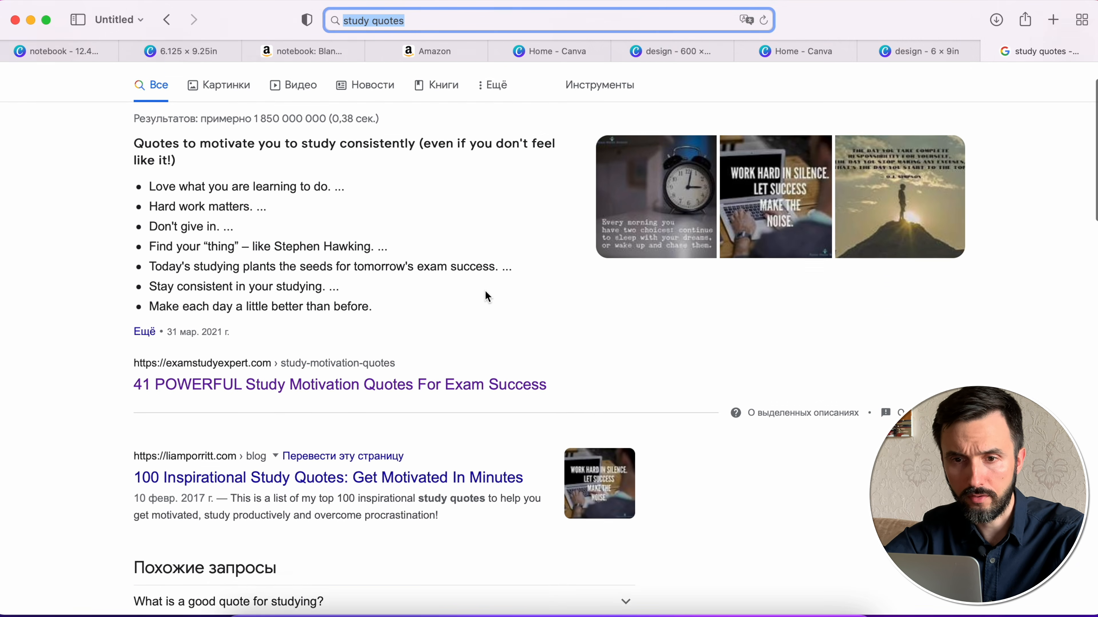
{"action": "right_click", "coordinate": [405, 392]}
{"action": "left_click", "coordinate": [405, 393]}
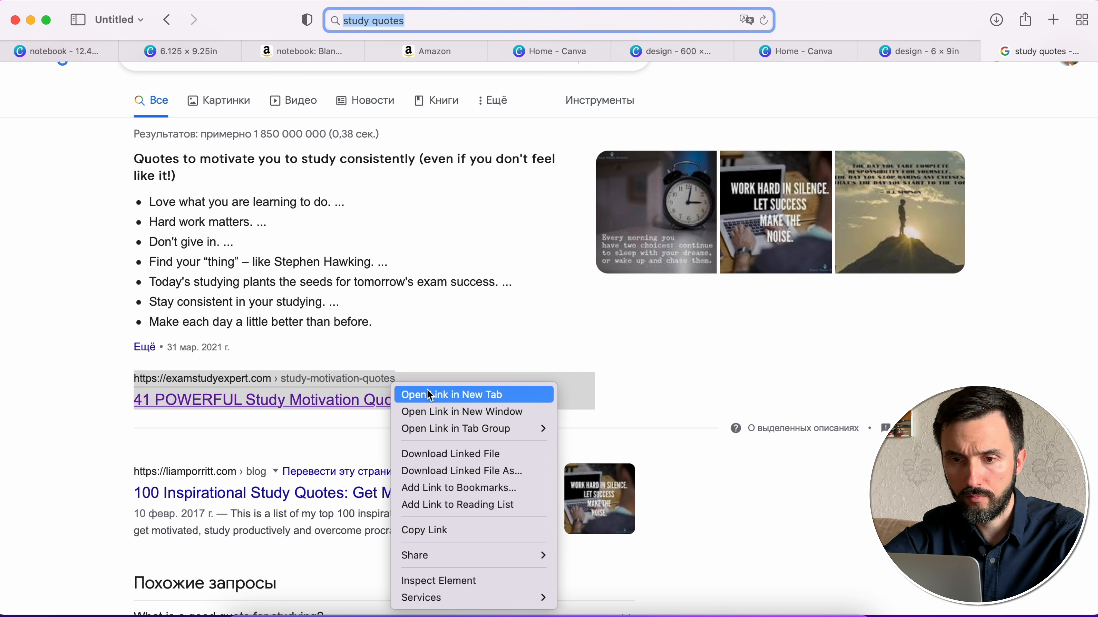
{"action": "left_click", "coordinate": [1036, 45]}
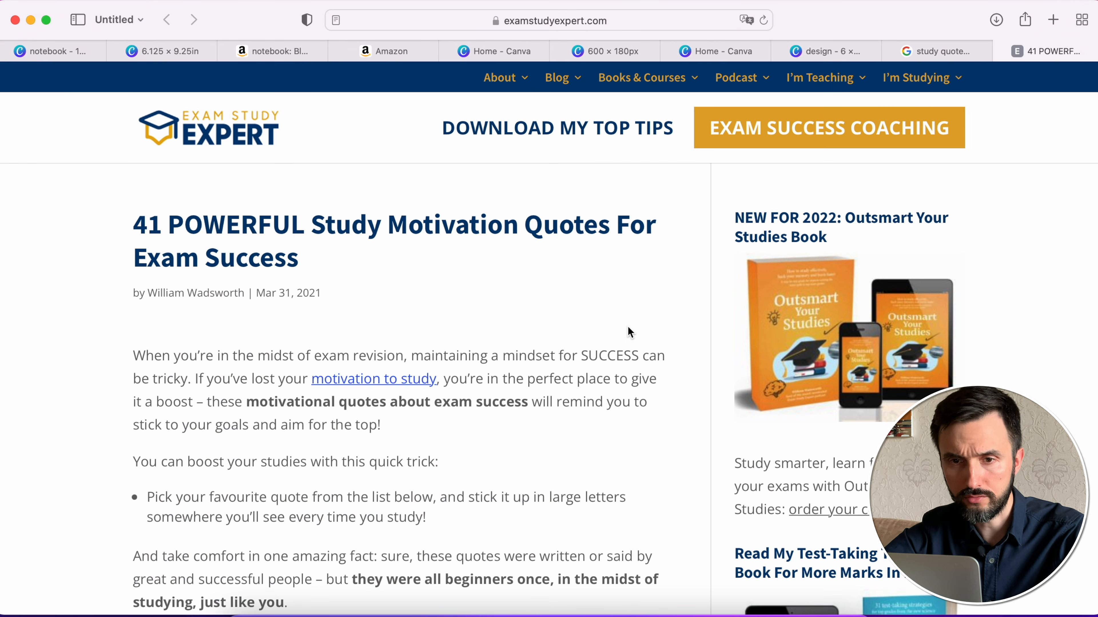
- Look through the article's study quotes and their attributions for one that suits the banner
{"action": "scroll", "coordinate": [629, 331], "scroll_direction": "down", "scroll_amount": 7}
{"action": "scroll", "coordinate": [628, 331], "scroll_direction": "down", "scroll_amount": 6}
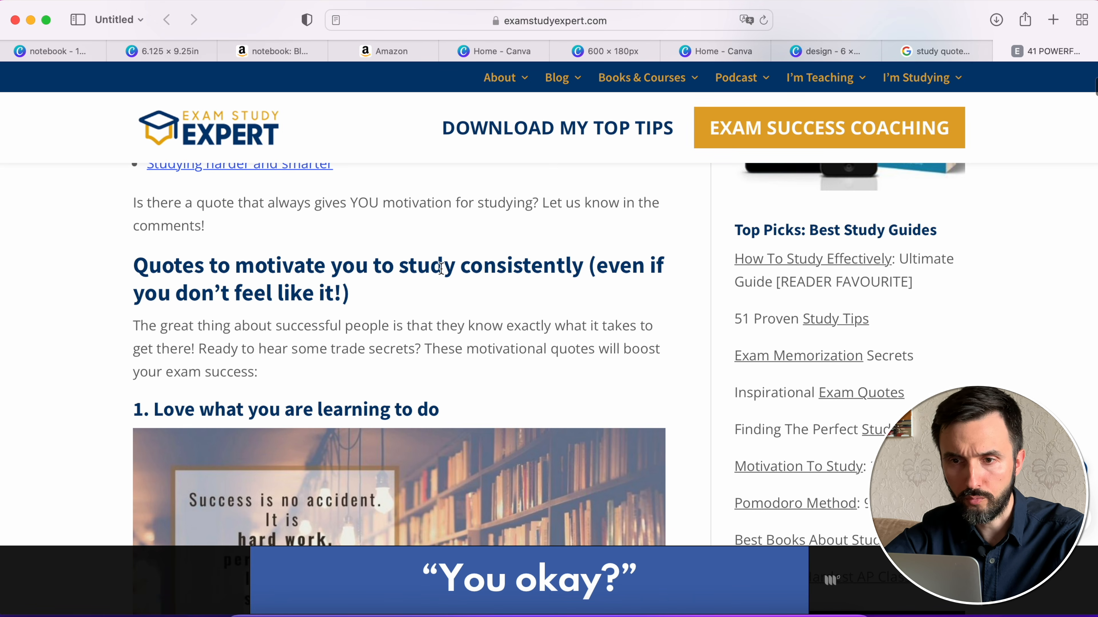
{"action": "left_click_drag", "start_coordinate": [443, 268], "coordinate": [544, 268]}
{"action": "scroll", "coordinate": [491, 337], "scroll_direction": "down", "scroll_amount": 3}
{"action": "scroll", "coordinate": [491, 338], "scroll_direction": "down", "scroll_amount": 1}
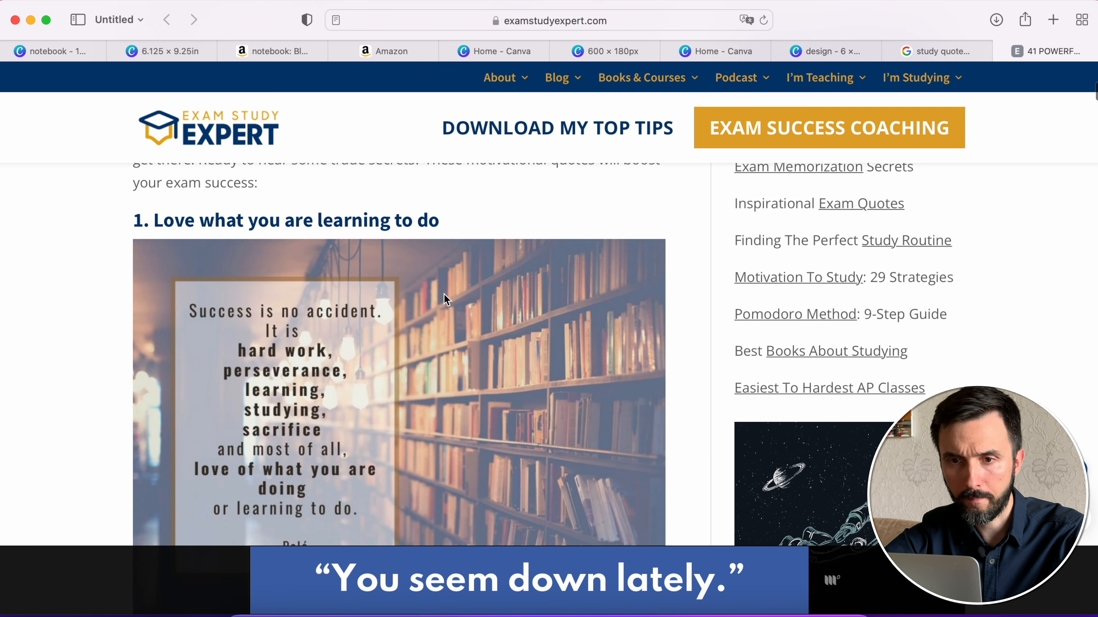
{"action": "scroll", "coordinate": [495, 373], "scroll_direction": "down", "scroll_amount": 7}
{"action": "scroll", "coordinate": [497, 379], "scroll_direction": "down", "scroll_amount": 5}
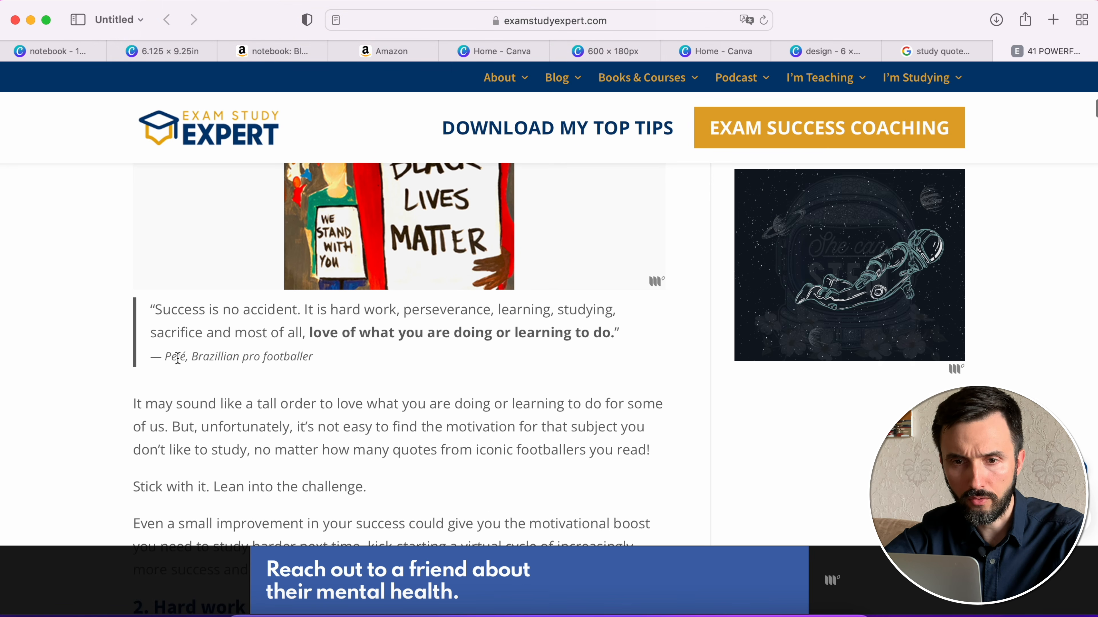
{"action": "left_click_drag", "start_coordinate": [165, 357], "coordinate": [286, 354]}
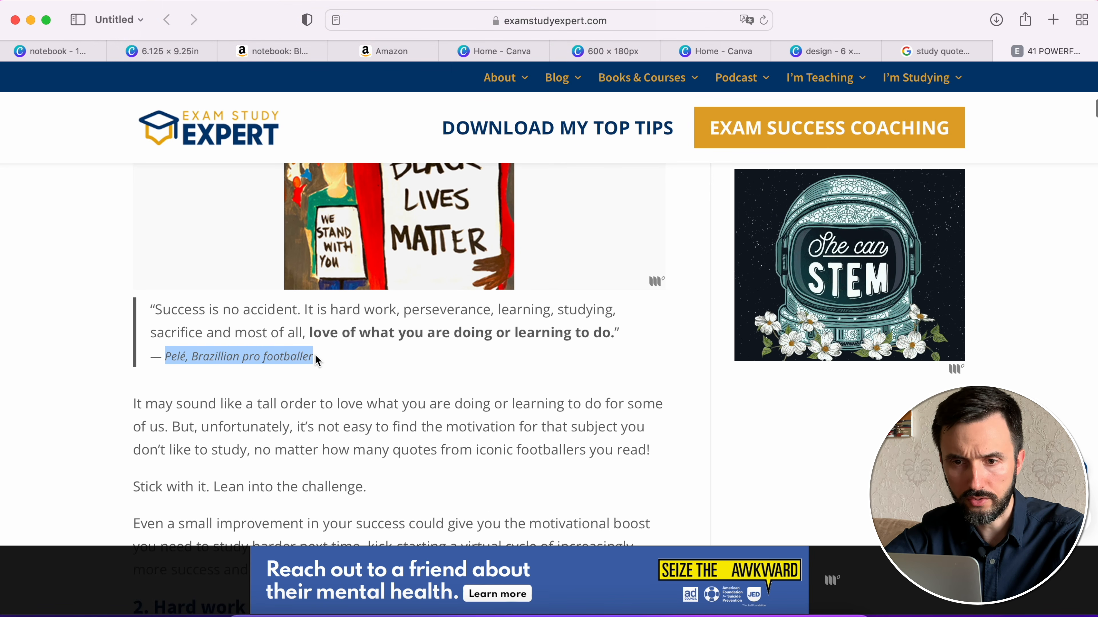
{"action": "scroll", "coordinate": [421, 365], "scroll_direction": "down", "scroll_amount": 2}
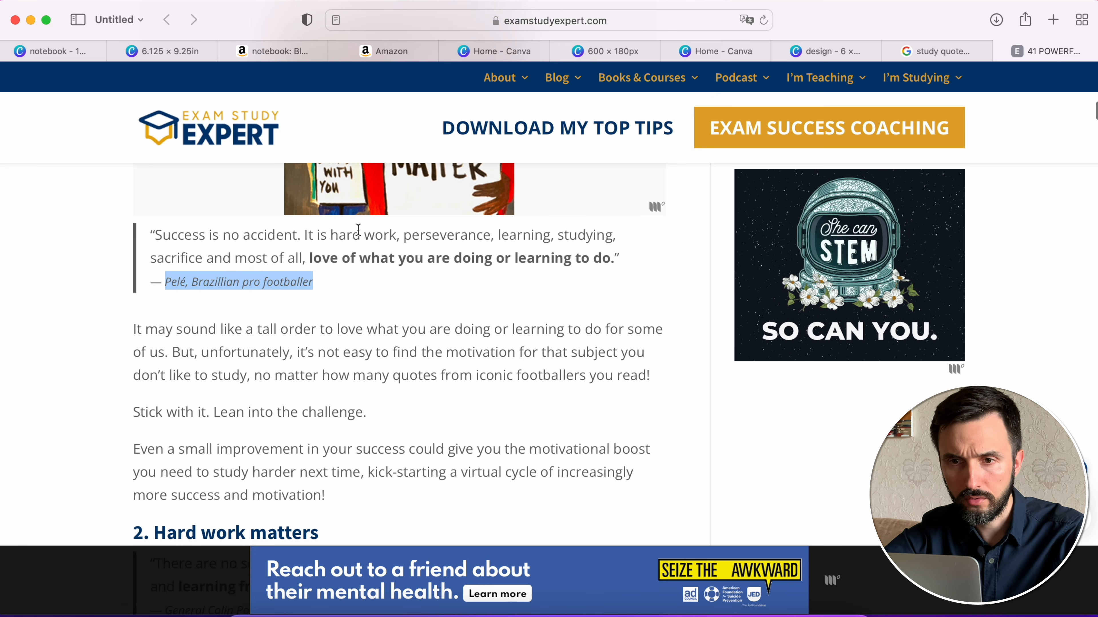
{"action": "scroll", "coordinate": [410, 371], "scroll_direction": "down", "scroll_amount": 5}
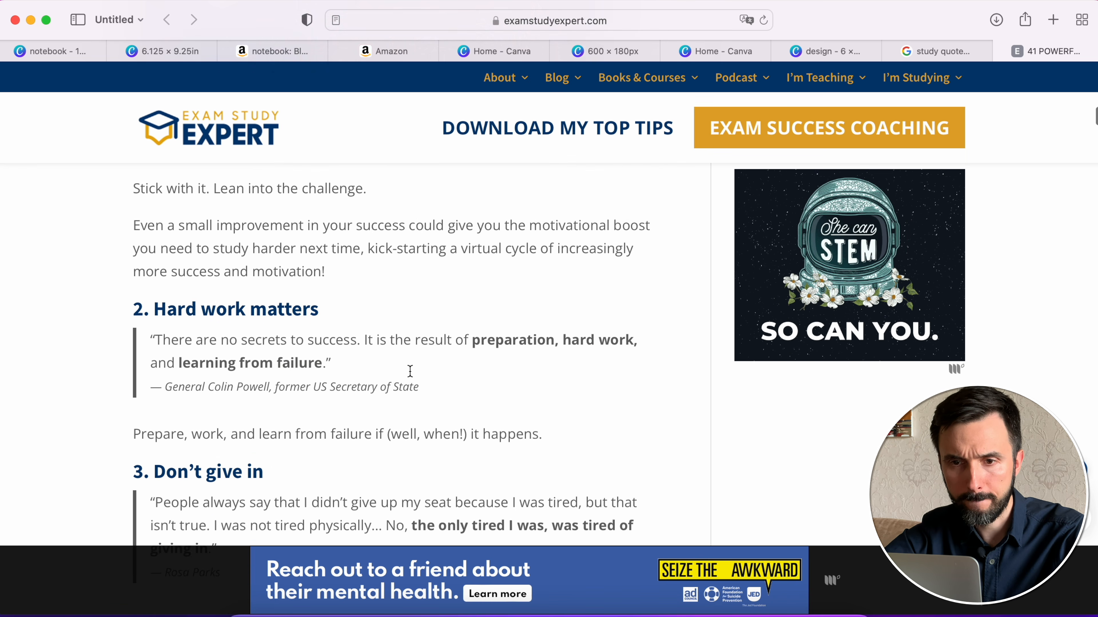
{"action": "left_click_drag", "start_coordinate": [418, 349], "coordinate": [139, 339]}
{"action": "key", "text": "super+c"}
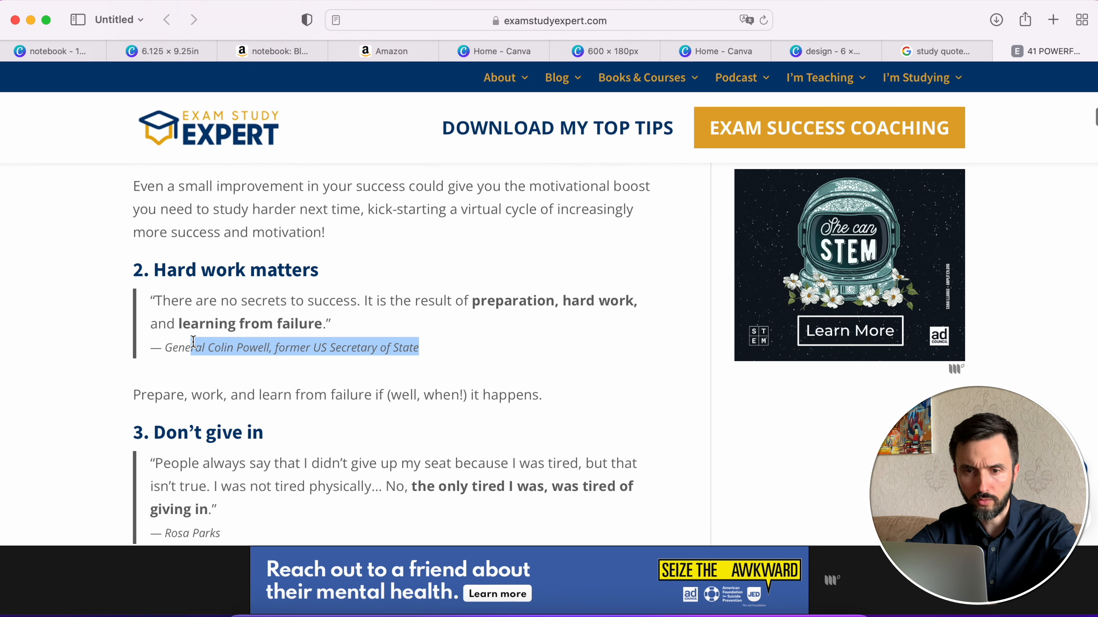
{"action": "left_click", "coordinate": [200, 308]}
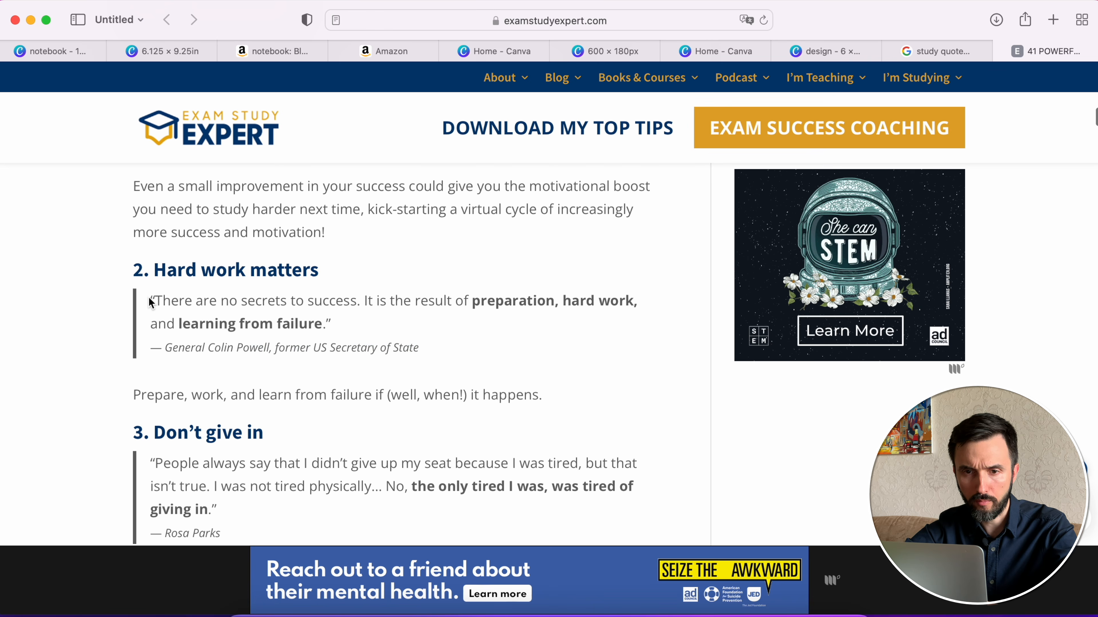
- Copy the quote "There are no secrets to success…" under "Hard work matters" and add it as a subheading on the 600 × 180 px Canva banner
{"action": "left_click_drag", "start_coordinate": [164, 299], "coordinate": [284, 313]}
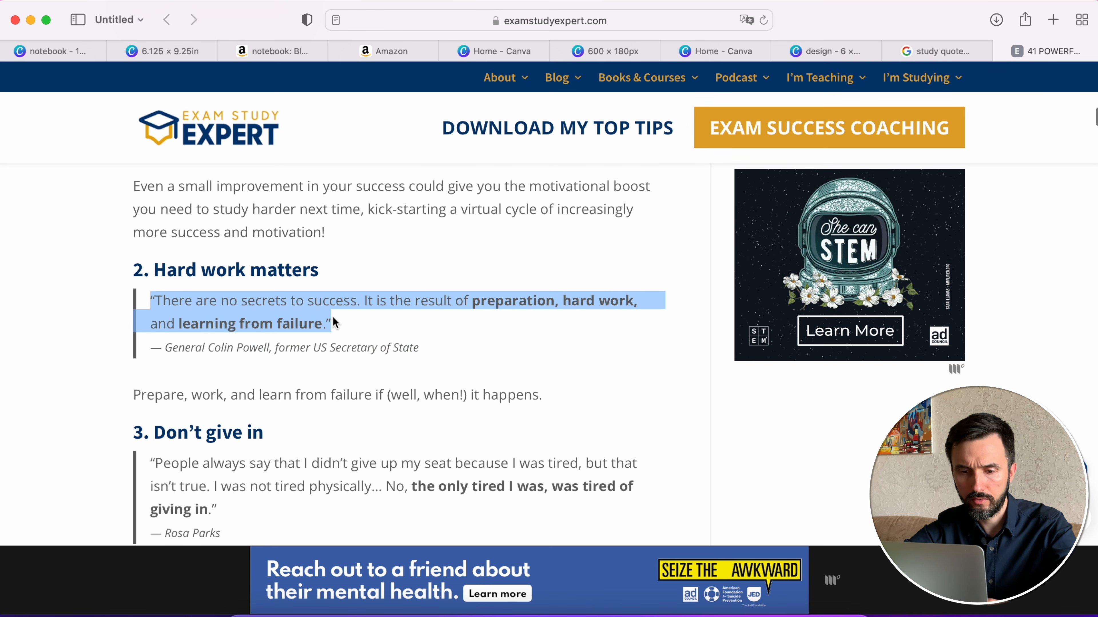
{"action": "left_click", "coordinate": [726, 49]}
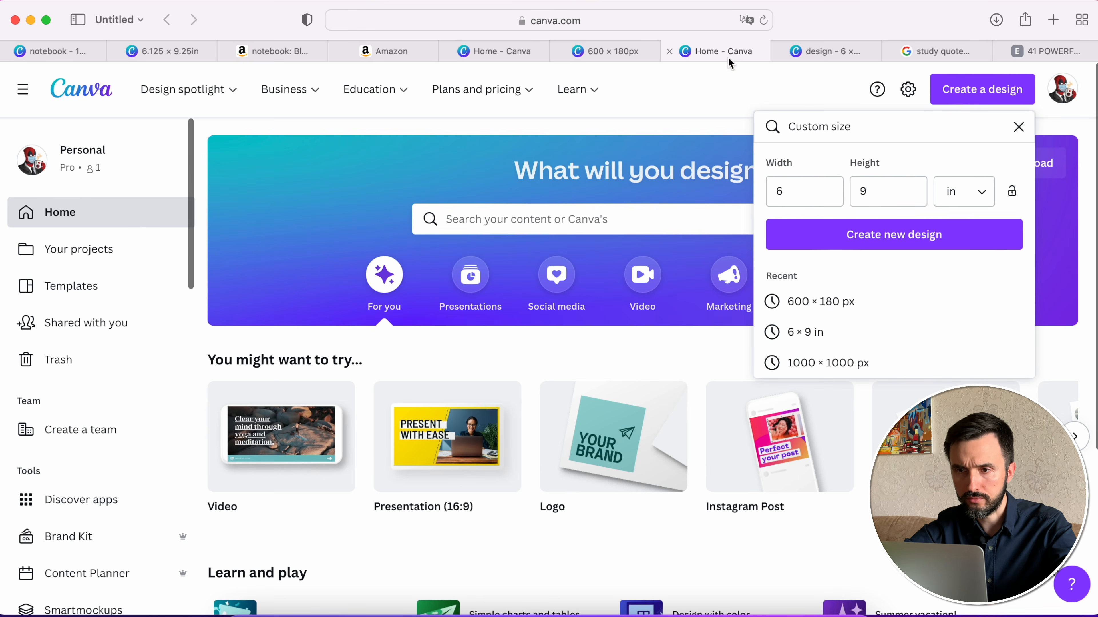
{"action": "left_click", "coordinate": [613, 49]}
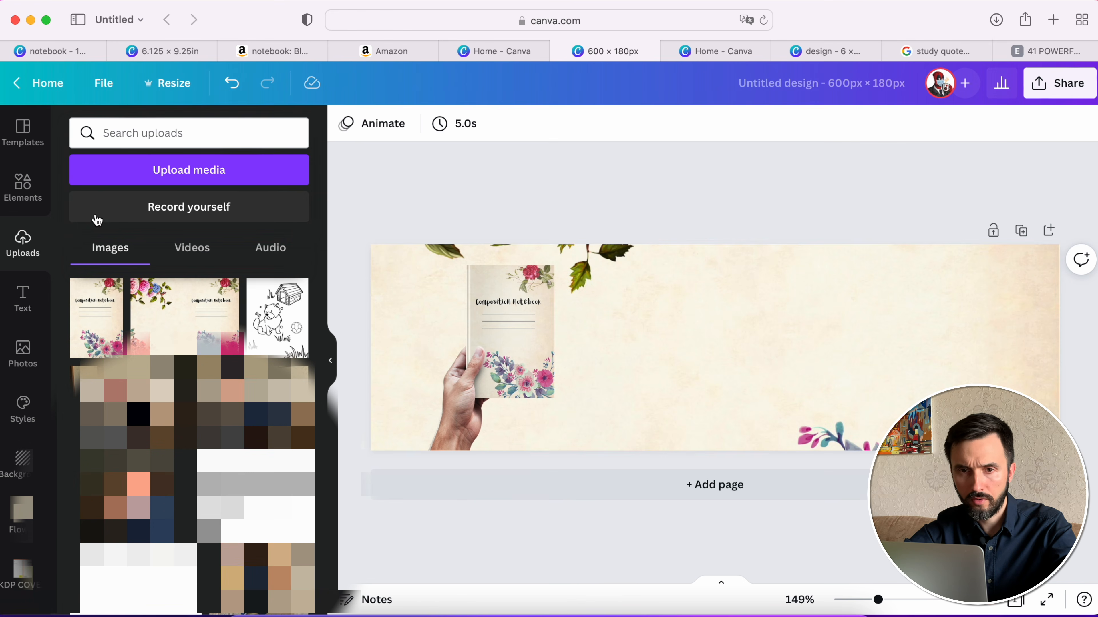
{"action": "left_click", "coordinate": [34, 319]}
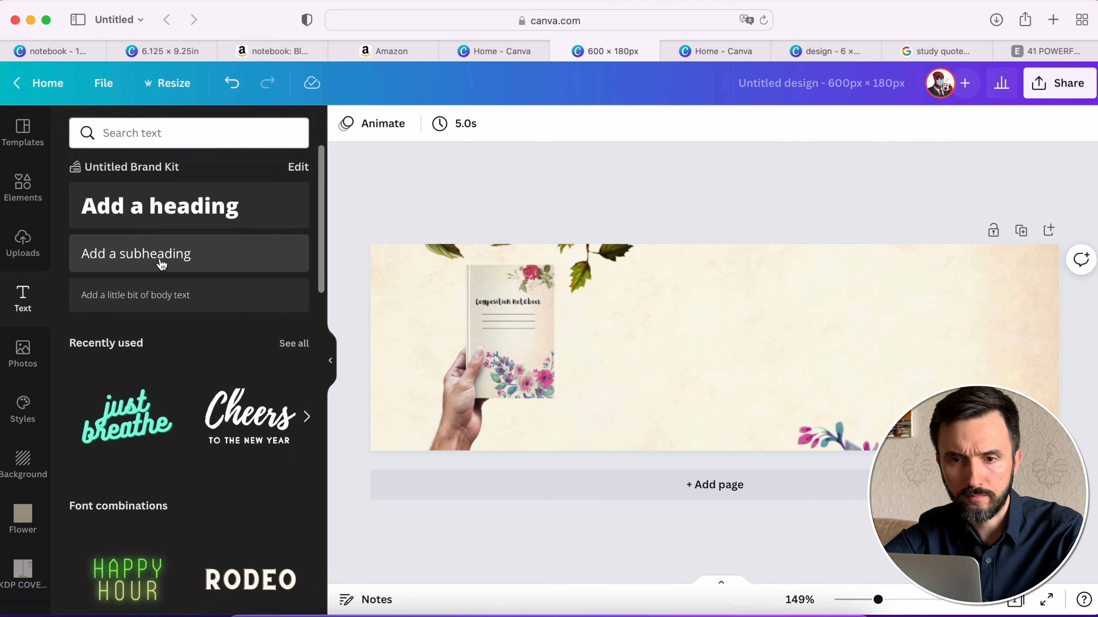
{"action": "left_click", "coordinate": [164, 263]}
{"action": "type", "text": "\"There are no secrets to success. It is the result of preparation, hard work, and learning from failure.\""}
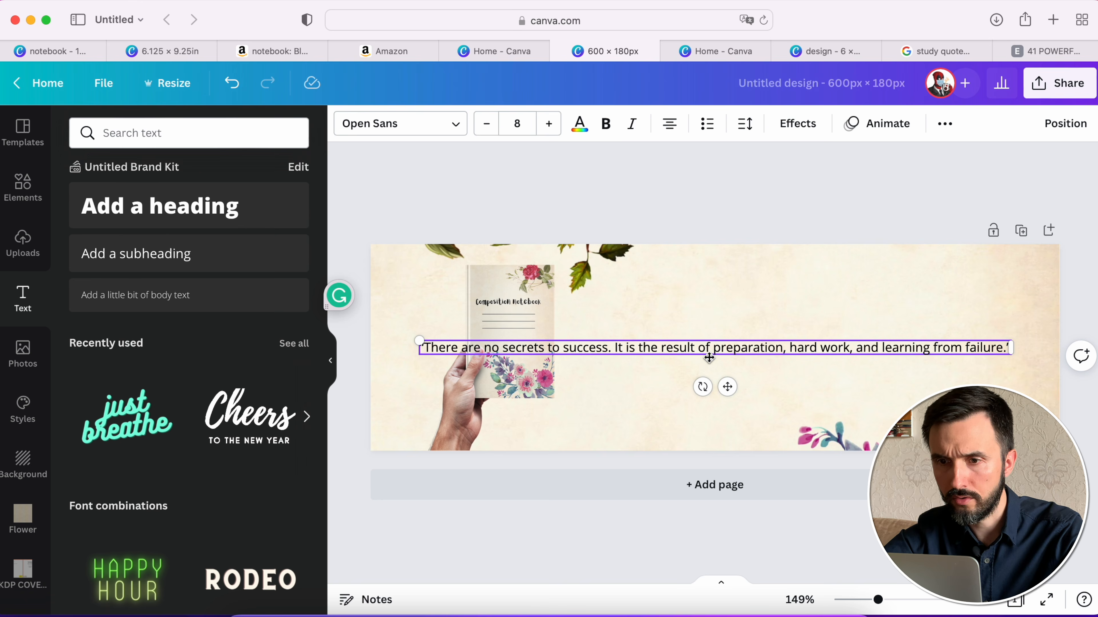
{"action": "left_click", "coordinate": [819, 193]}
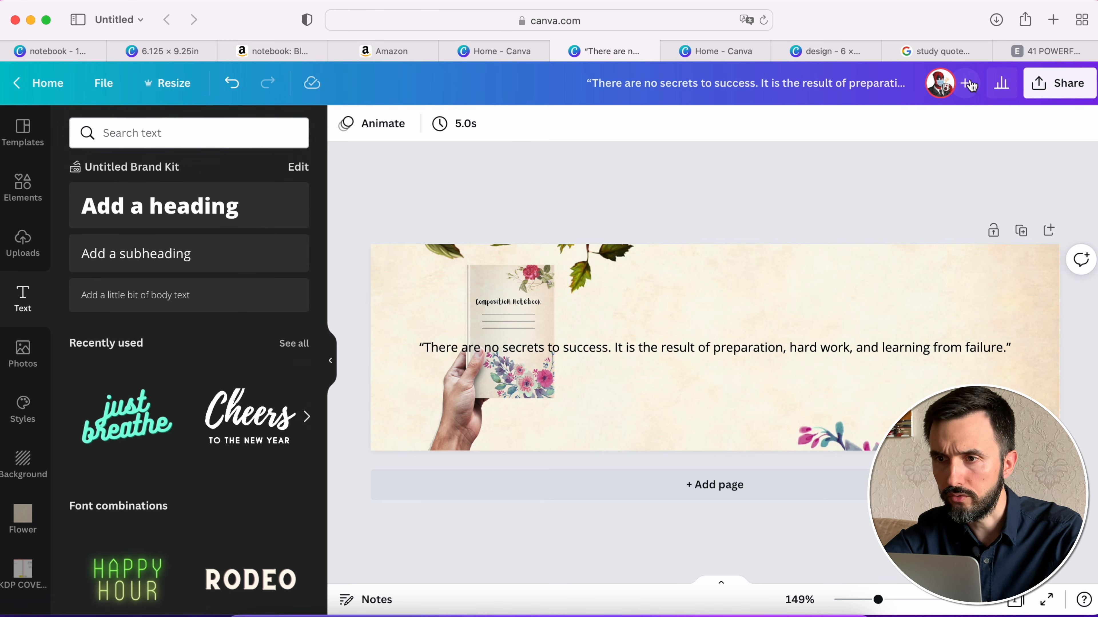
- Copy the attribution "General Colin Powell, former US Secretary of State" from the article and add it as a subheading below the quote on the banner
{"action": "left_click", "coordinate": [1053, 53]}
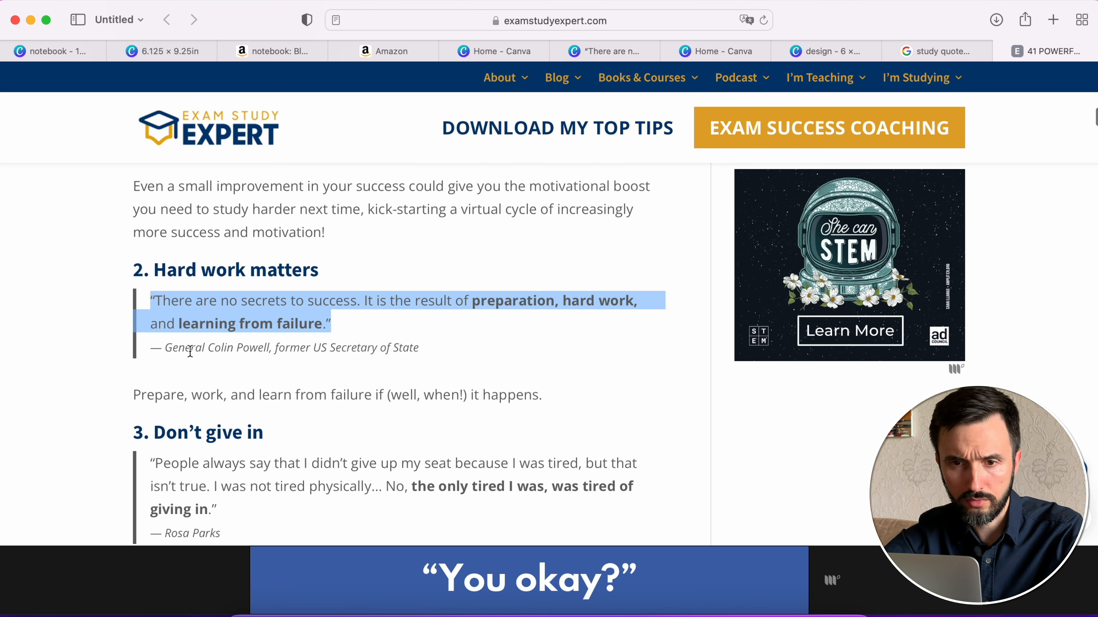
{"action": "left_click_drag", "start_coordinate": [165, 347], "coordinate": [404, 341]}
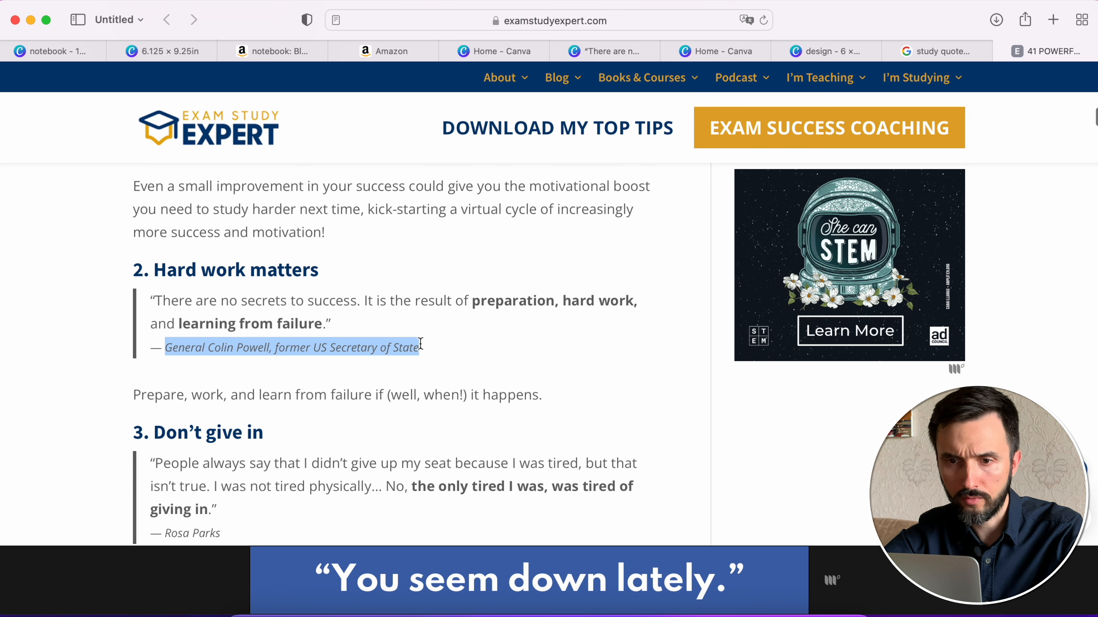
{"action": "left_click", "coordinate": [605, 51]}
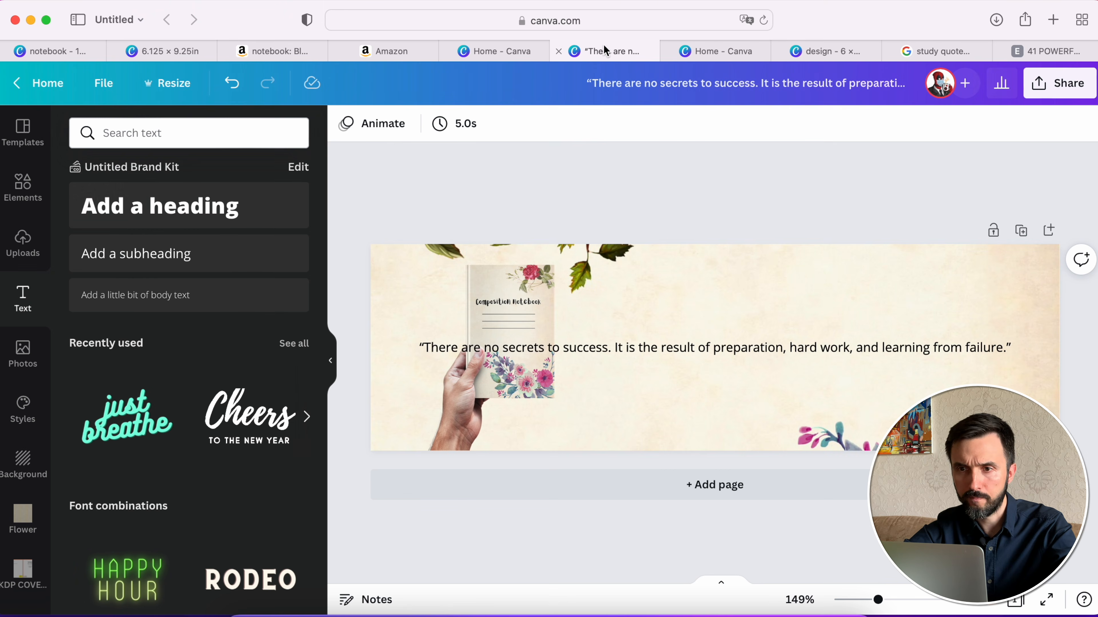
{"action": "left_click", "coordinate": [179, 255]}
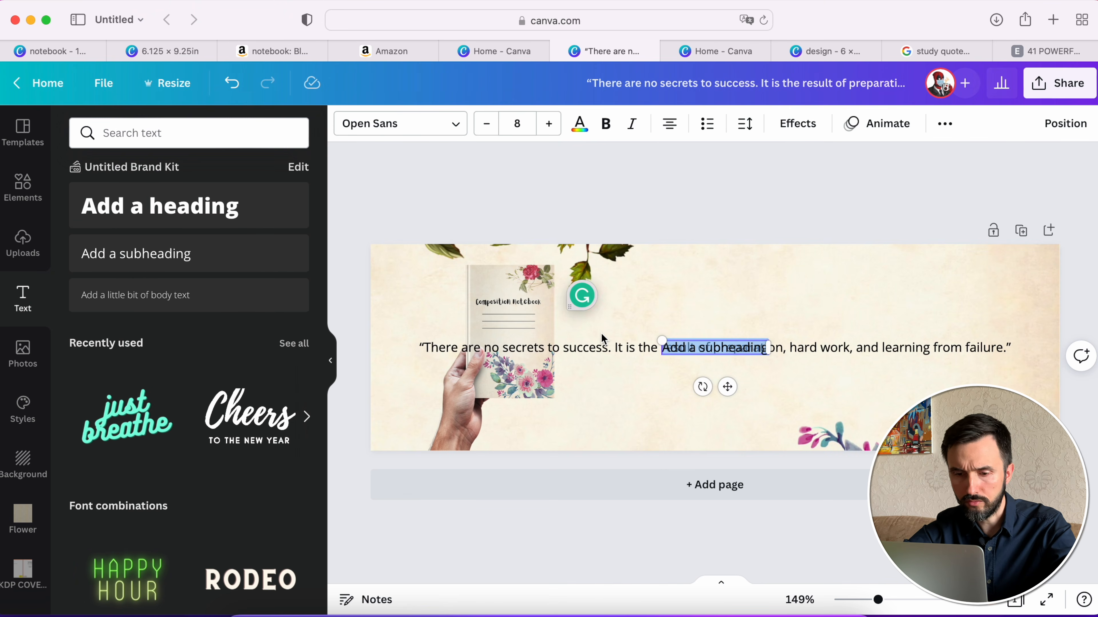
{"action": "key", "text": "super+v"}
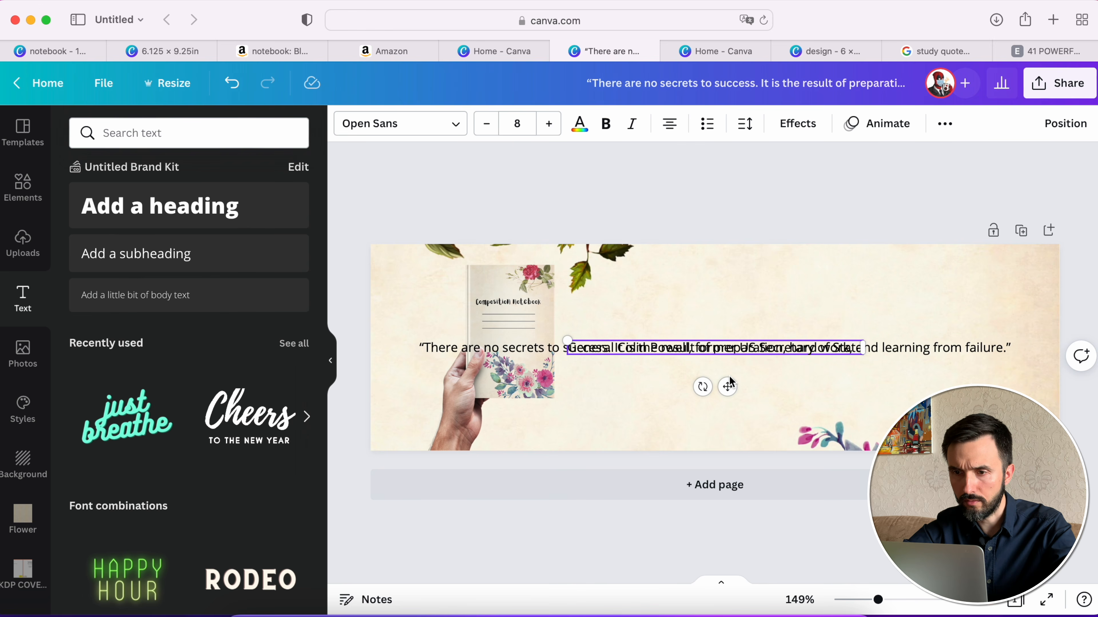
{"action": "left_click_drag", "start_coordinate": [728, 386], "coordinate": [866, 416]}
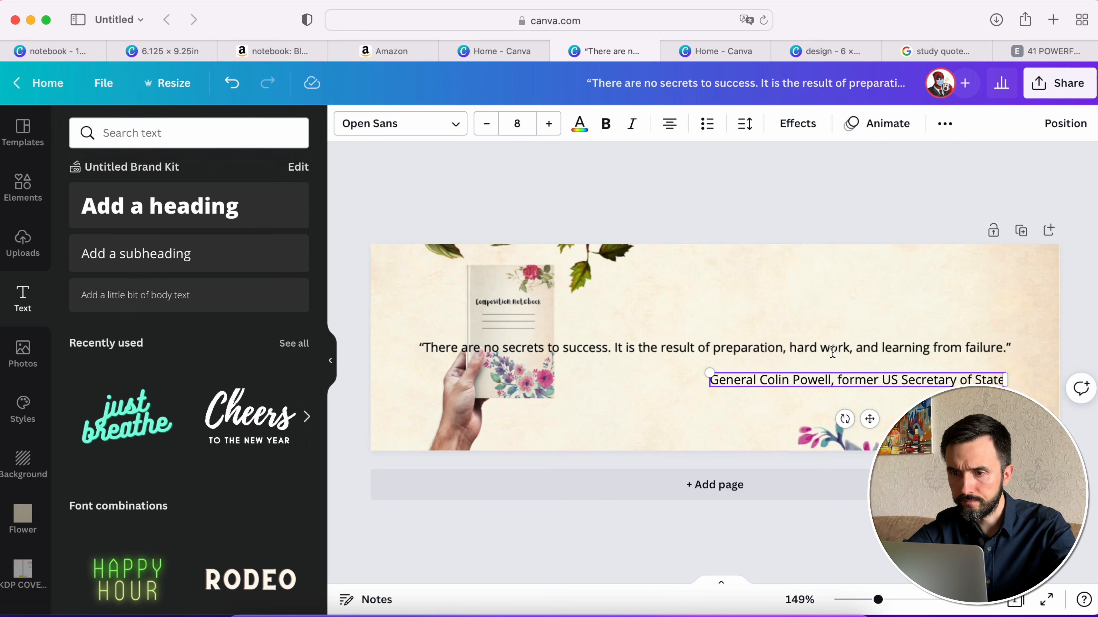
- Wrap the quote into a three-line block on the banner's right half and enlarge it to font size 10.4
{"action": "left_click", "coordinate": [490, 349]}
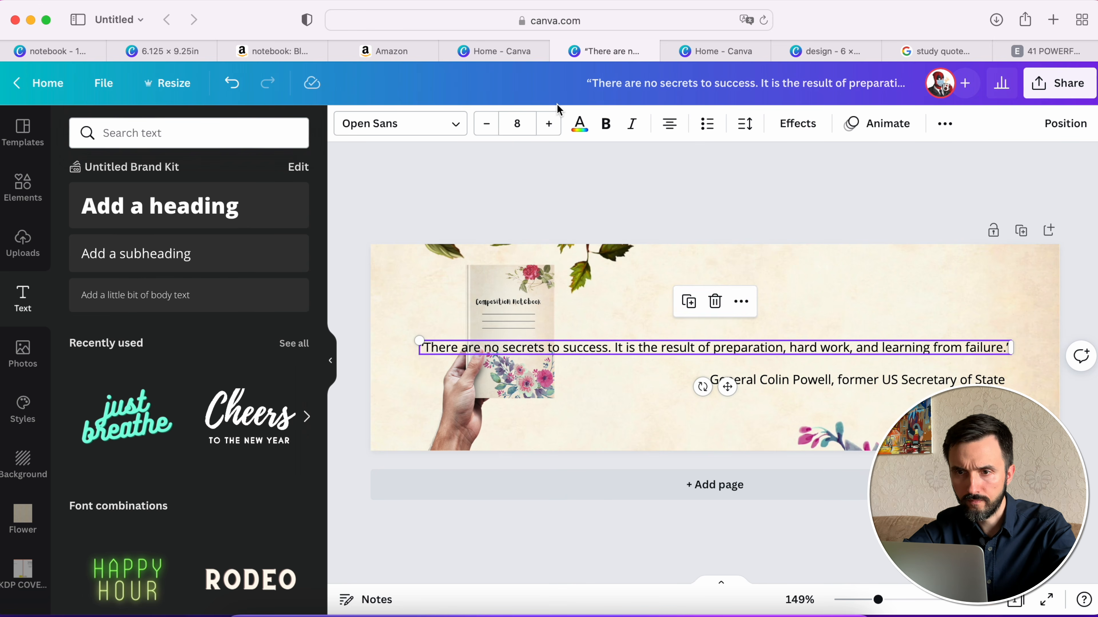
{"action": "left_click_drag", "start_coordinate": [414, 348], "coordinate": [724, 325]}
{"action": "left_click_drag", "start_coordinate": [852, 351], "coordinate": [774, 281]}
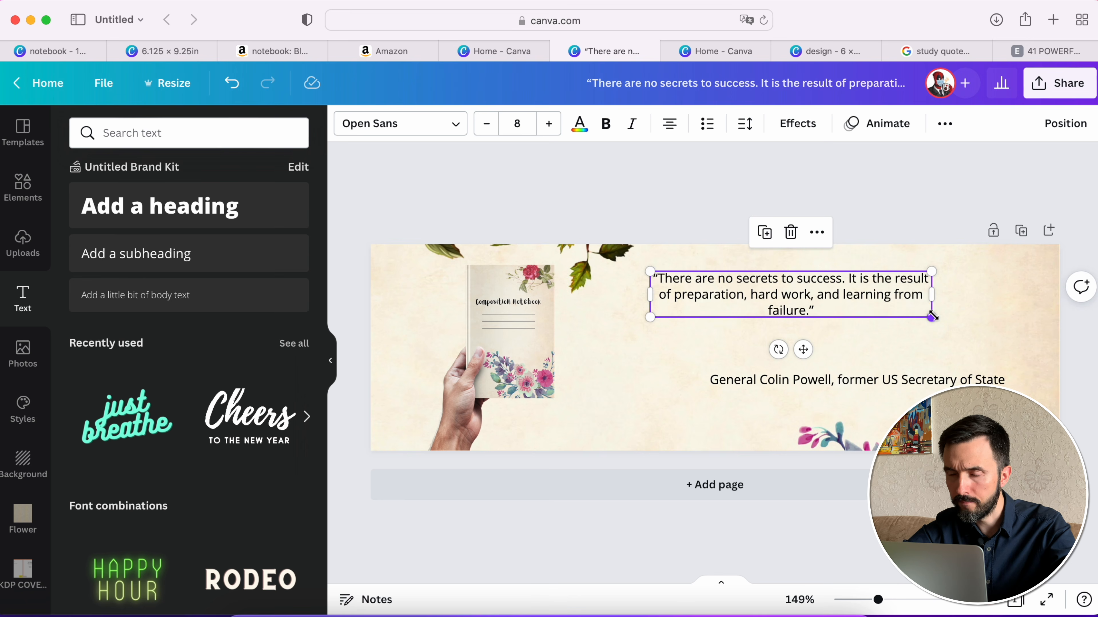
{"action": "left_click_drag", "start_coordinate": [932, 317], "coordinate": [1015, 332]}
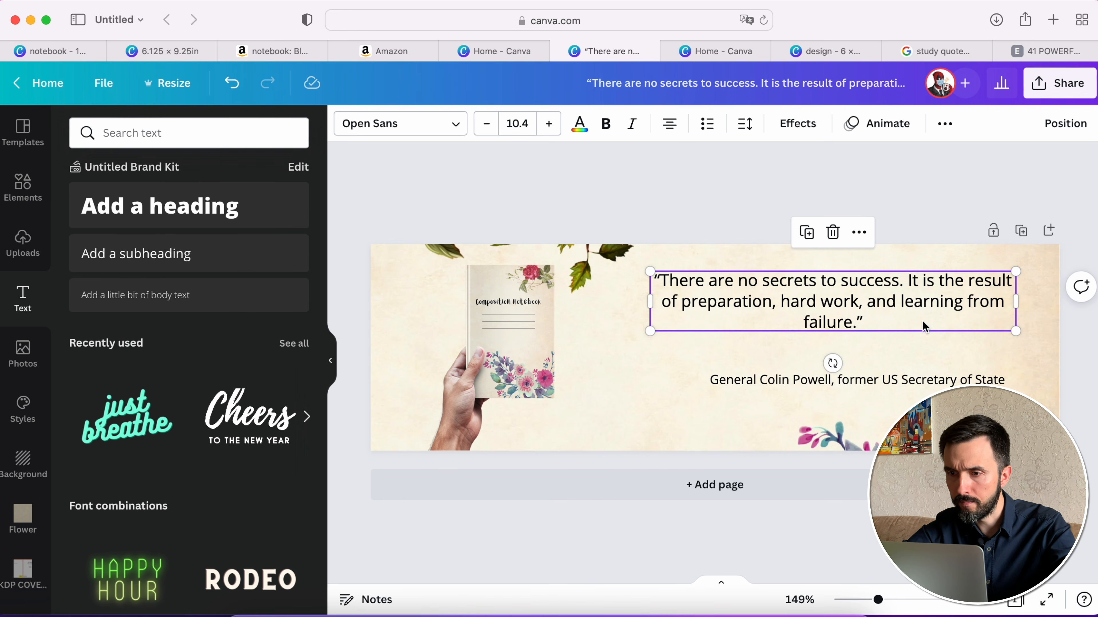
- Lower the quote, reduce the attribution's font size and place the attribution beneath the quote toward its right edge
{"action": "left_click_drag", "start_coordinate": [923, 323], "coordinate": [954, 372]}
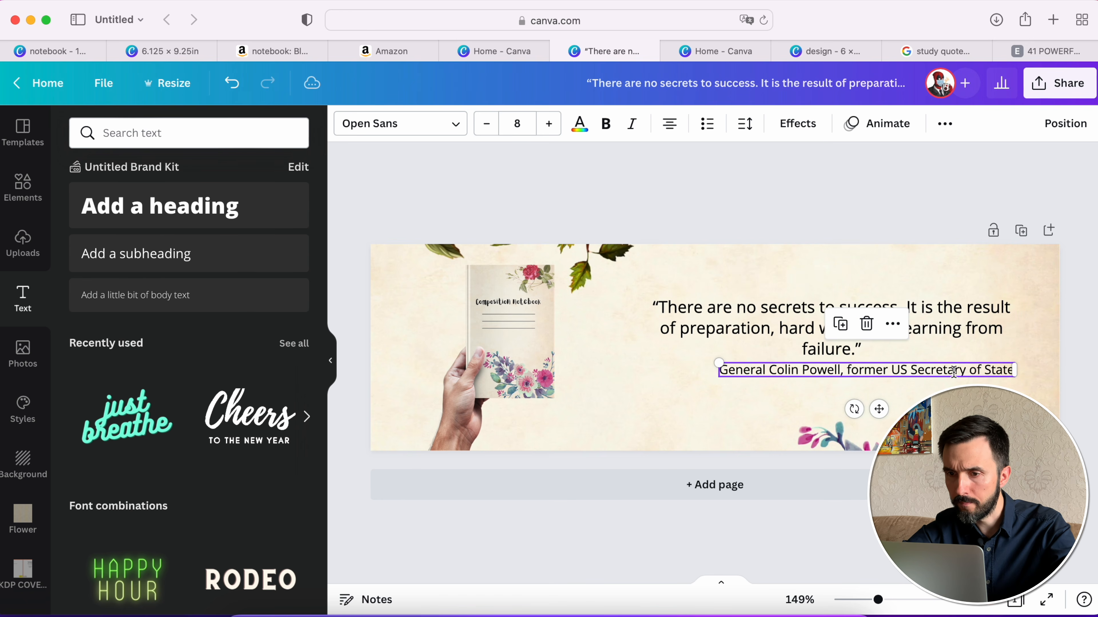
{"action": "left_click", "coordinate": [486, 124]}
{"action": "left_click_drag", "start_coordinate": [923, 369], "coordinate": [945, 391]}
- Set the quote's font size to 14 and move it up to leave a gap above the attribution
{"action": "left_click", "coordinate": [947, 316]}
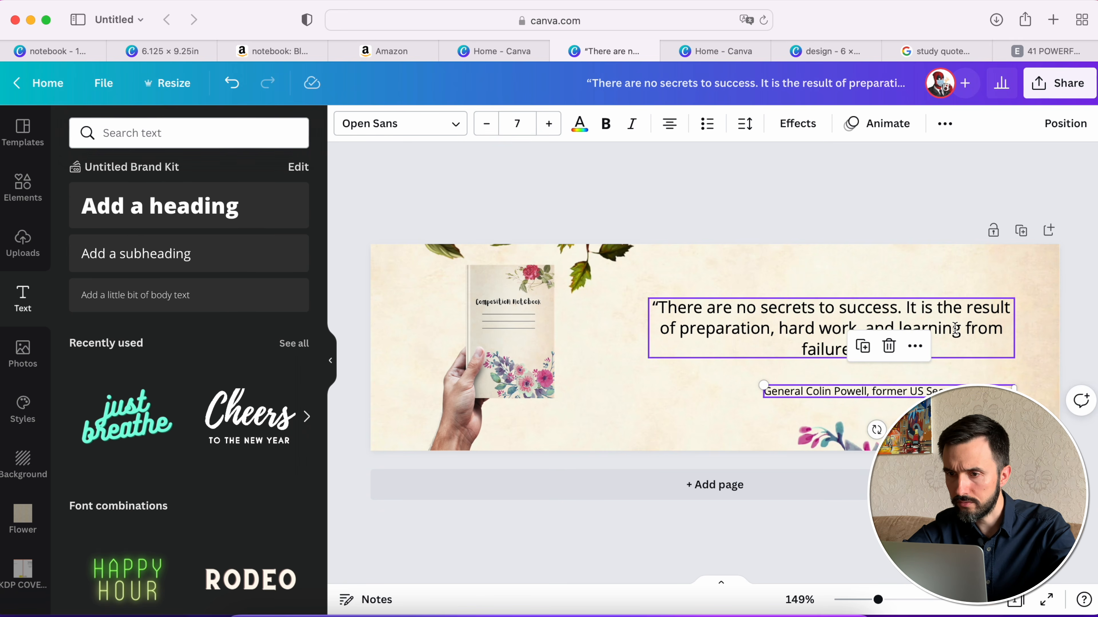
{"action": "left_click", "coordinate": [549, 124]}
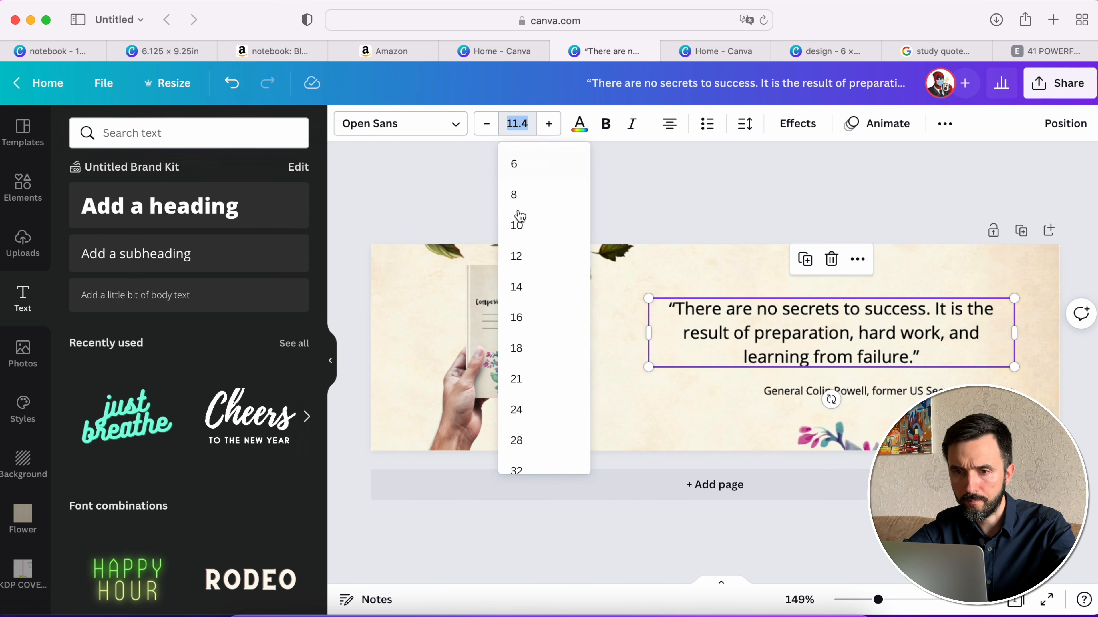
{"action": "left_click", "coordinate": [533, 287]}
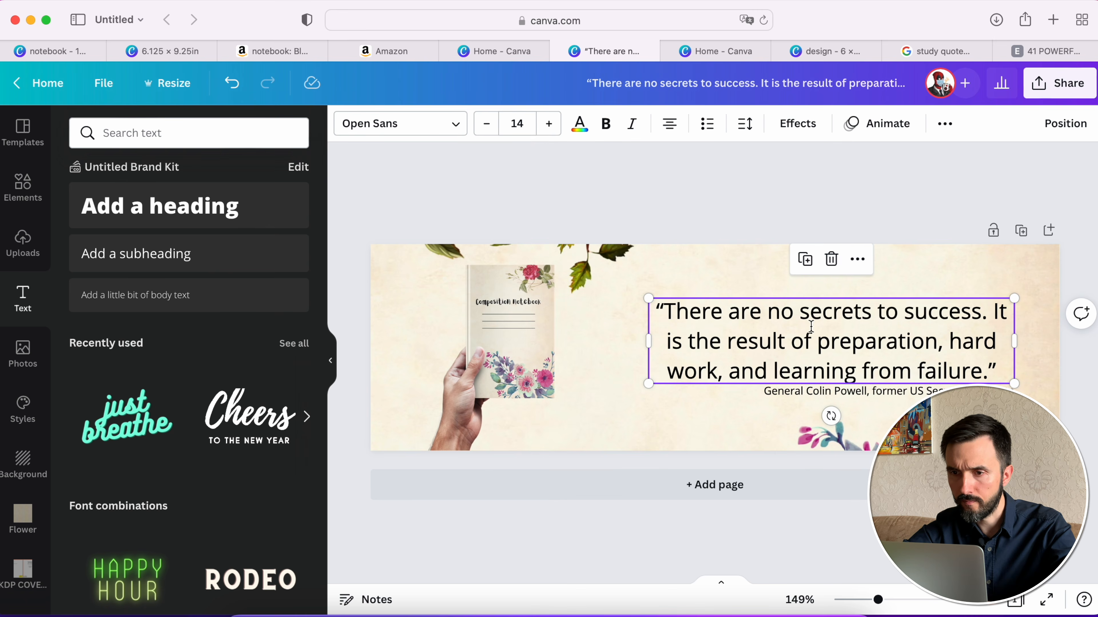
{"action": "left_click_drag", "start_coordinate": [865, 311], "coordinate": [868, 284]}
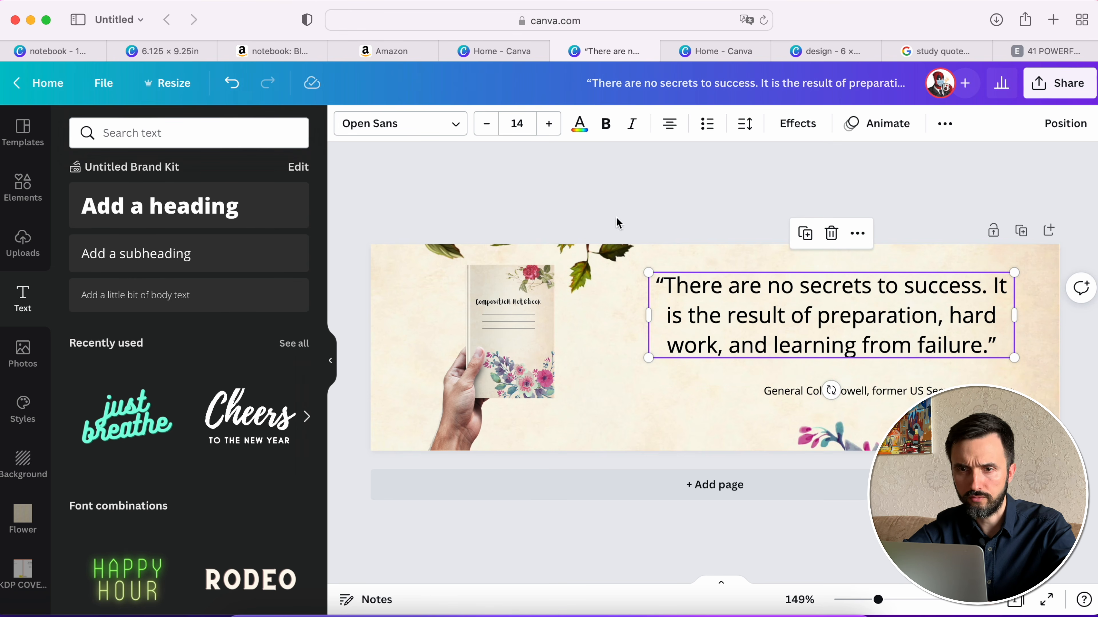
- Try the uploaded fonts Budgeta Script, Cute 'n' Cuddly Italic, Existancy and Harry P on the quote
{"action": "left_click", "coordinate": [460, 135]}
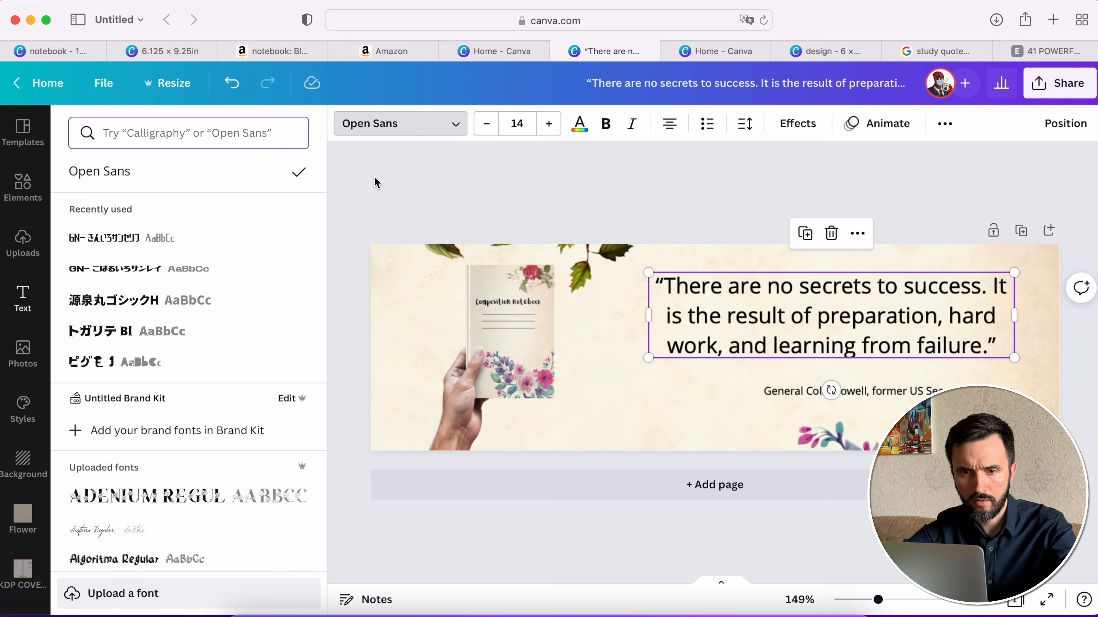
{"action": "scroll", "coordinate": [193, 355], "scroll_direction": "down", "scroll_amount": 7}
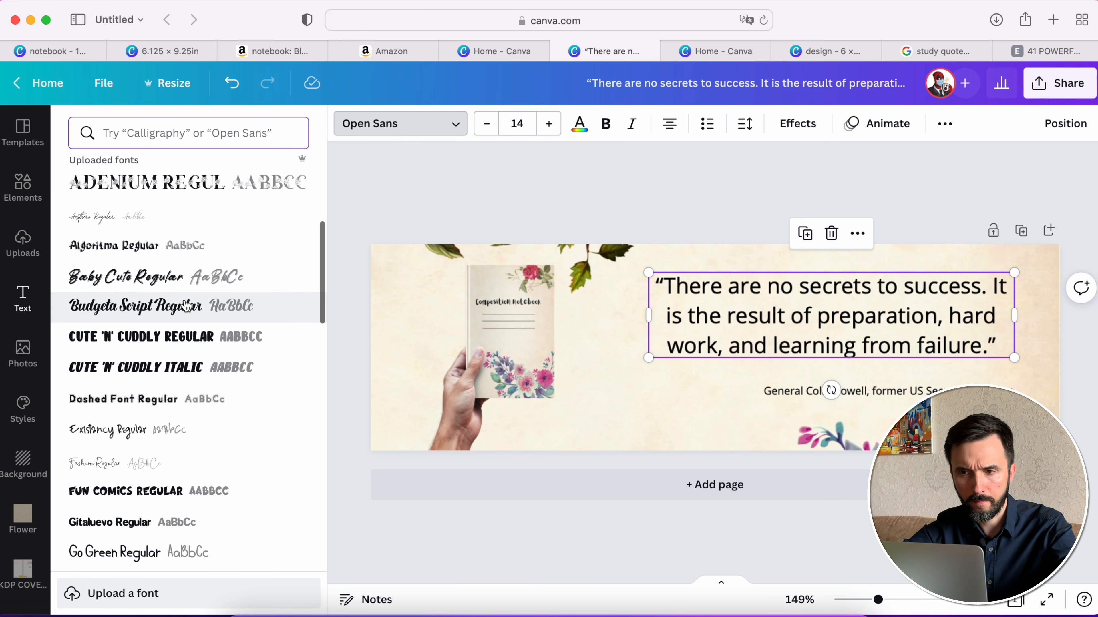
{"action": "left_click", "coordinate": [187, 306]}
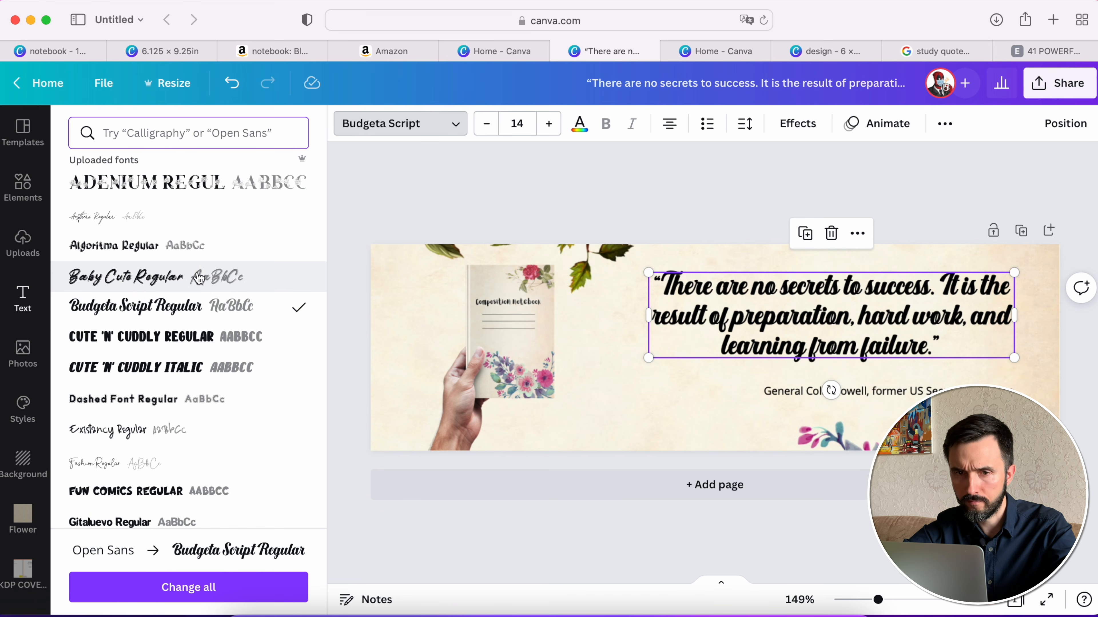
{"action": "scroll", "coordinate": [203, 354], "scroll_direction": "down", "scroll_amount": 3}
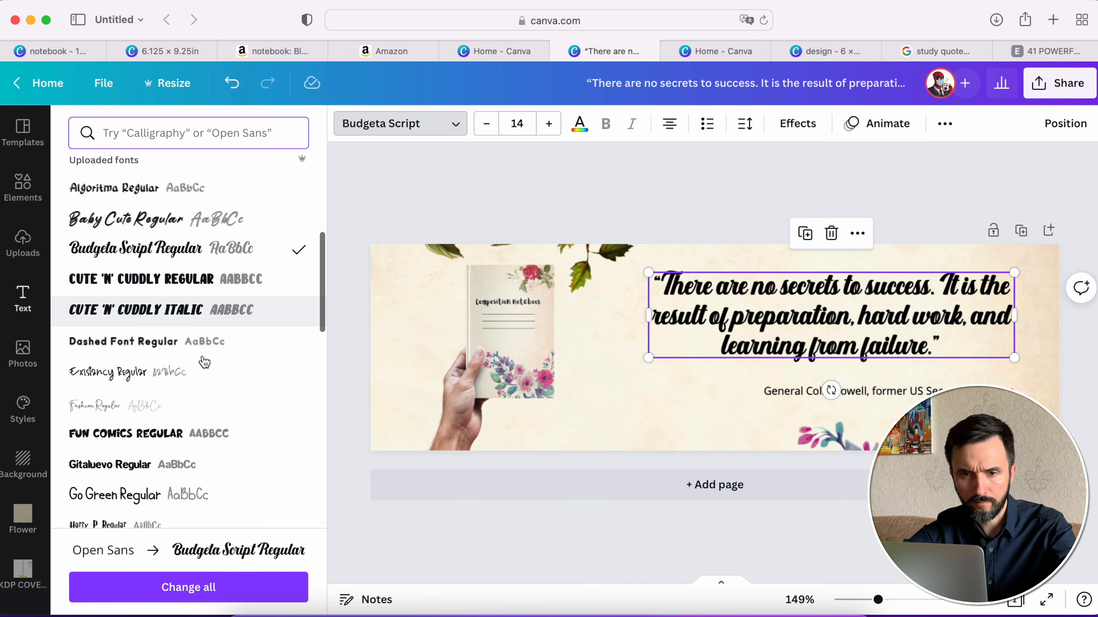
{"action": "left_click", "coordinate": [201, 253]}
{"action": "scroll", "coordinate": [200, 253], "scroll_direction": "down", "scroll_amount": 1}
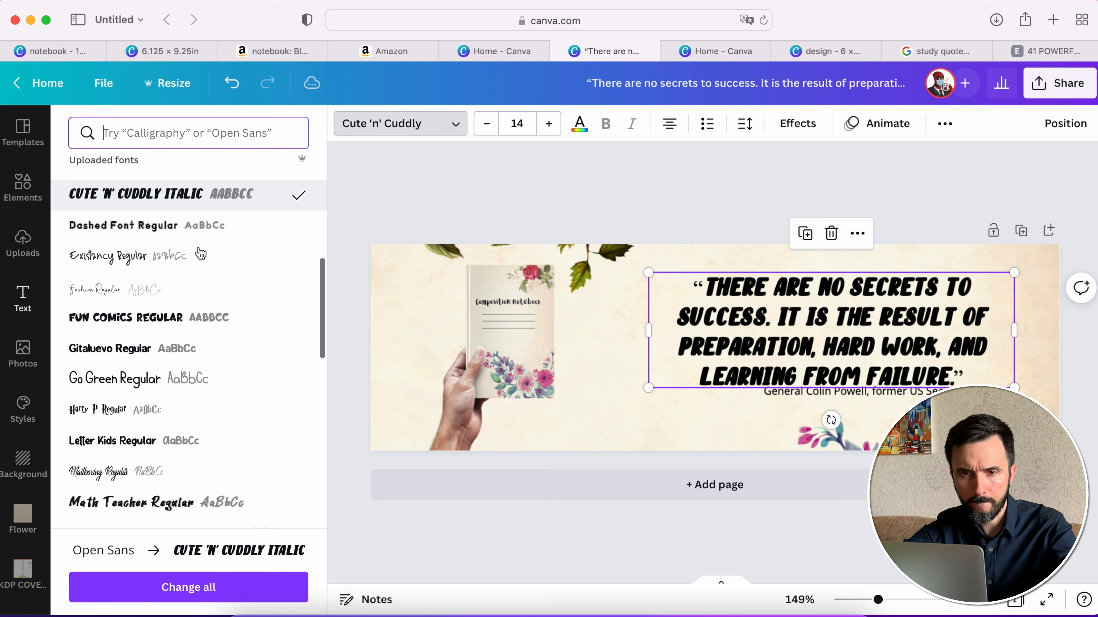
{"action": "left_click", "coordinate": [185, 259]}
{"action": "scroll", "coordinate": [184, 259], "scroll_direction": "down", "scroll_amount": 5}
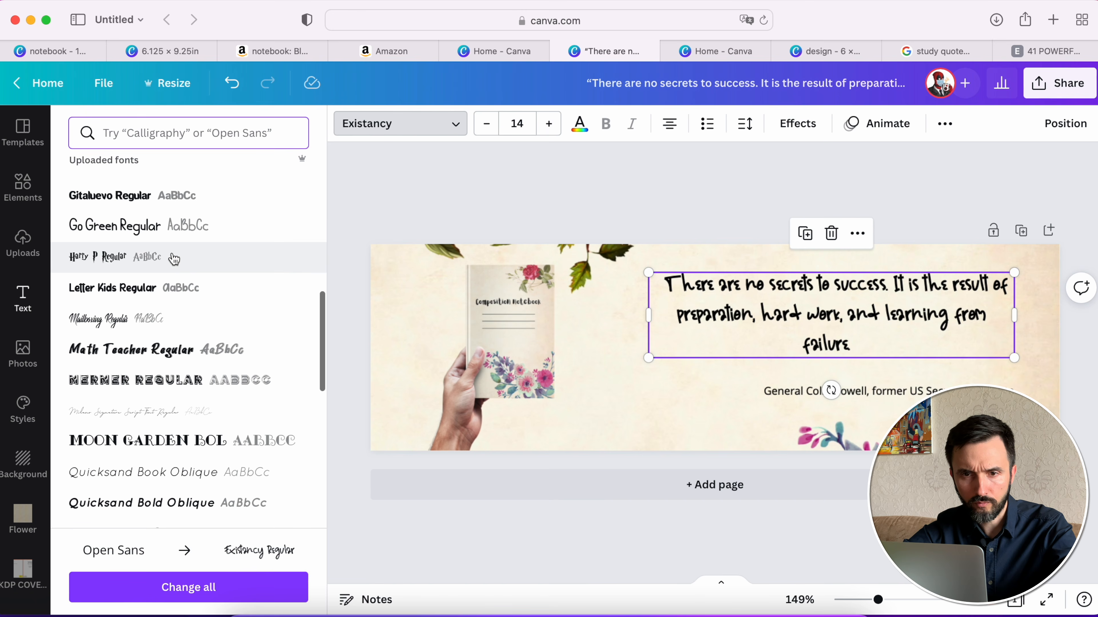
{"action": "left_click", "coordinate": [173, 258]}
- Try the uploaded fonts Mailboxing and Simple Script on the quote
{"action": "scroll", "coordinate": [174, 259], "scroll_direction": "down", "scroll_amount": 3}
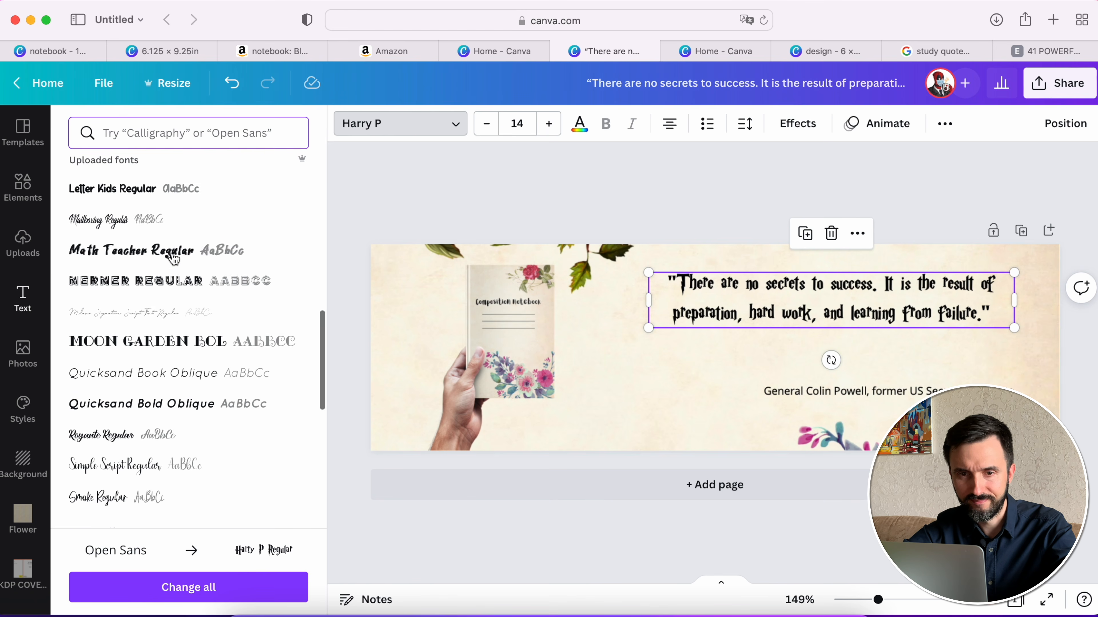
{"action": "scroll", "coordinate": [174, 259], "scroll_direction": "up", "scroll_amount": 2}
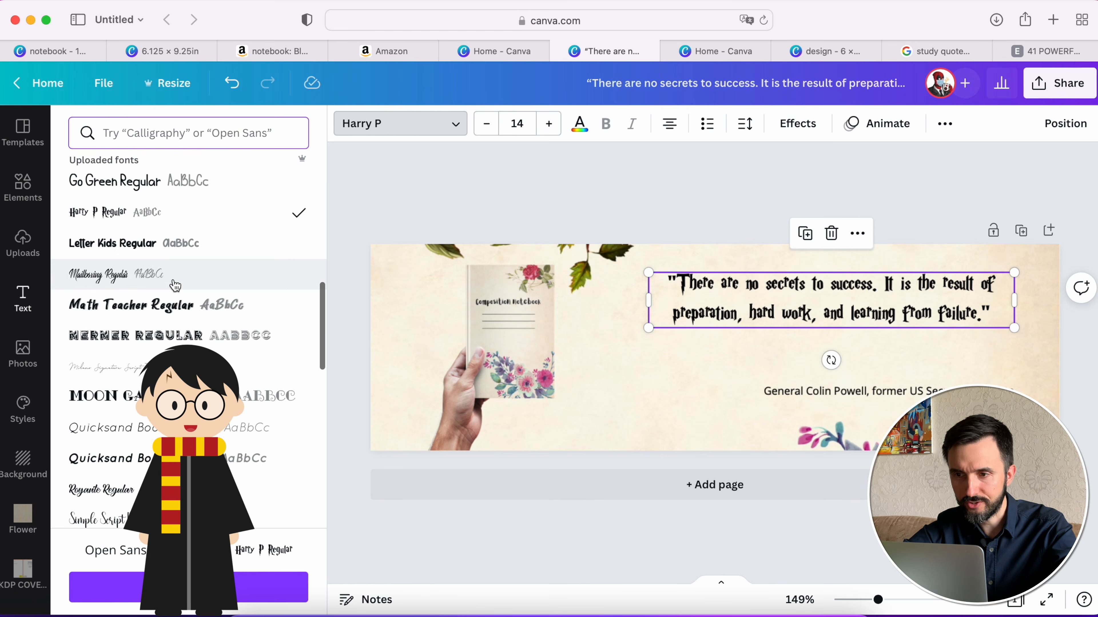
{"action": "left_click", "coordinate": [188, 289]}
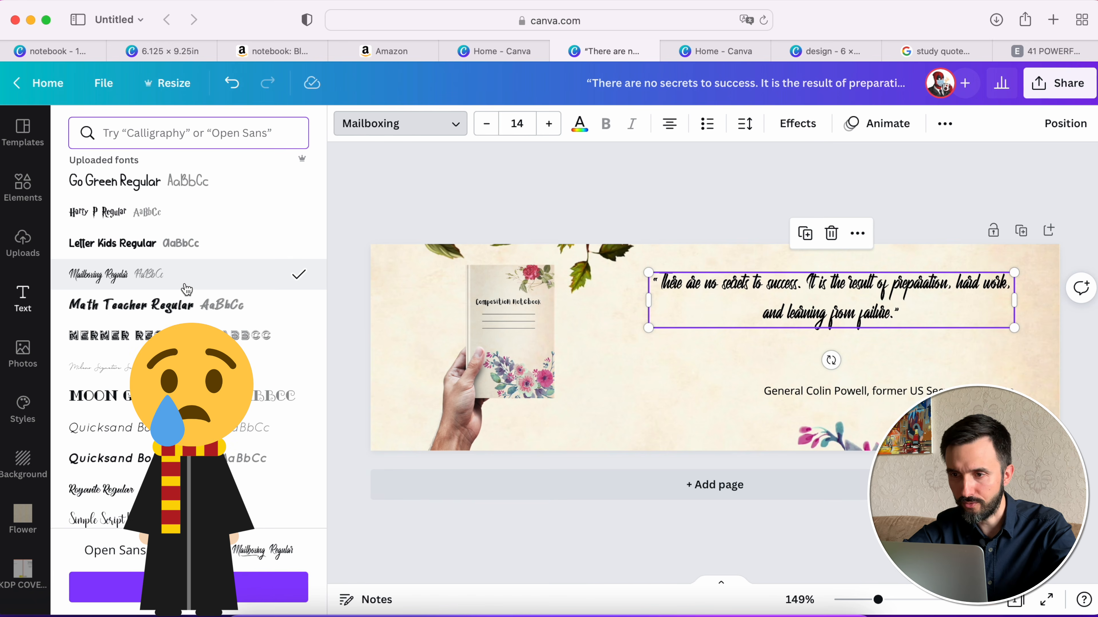
{"action": "scroll", "coordinate": [190, 329], "scroll_direction": "down", "scroll_amount": 5}
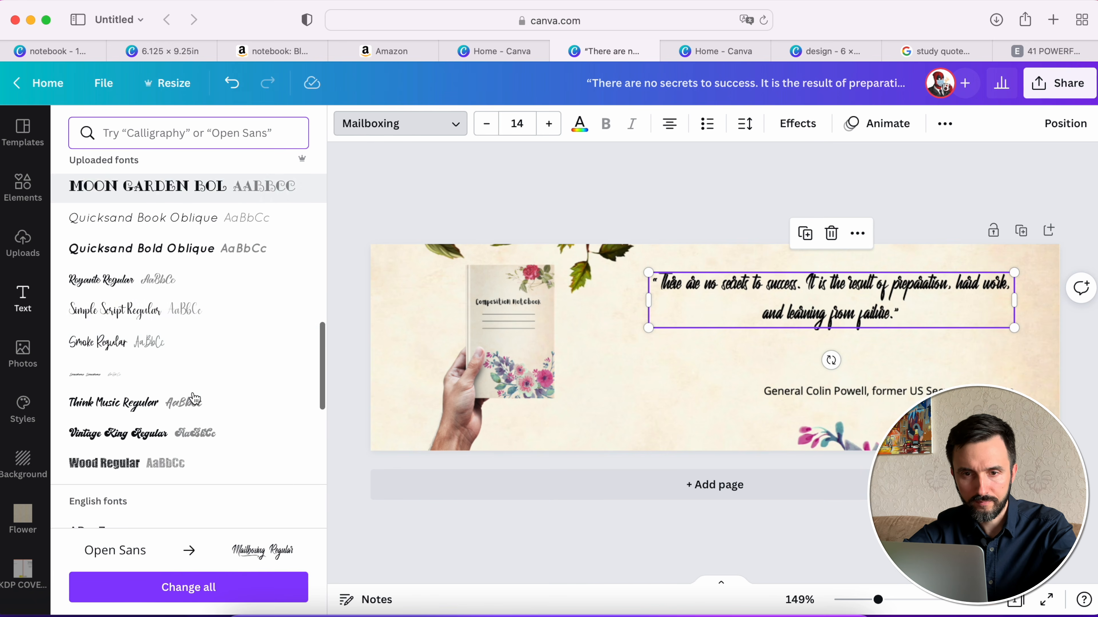
{"action": "left_click", "coordinate": [195, 323]}
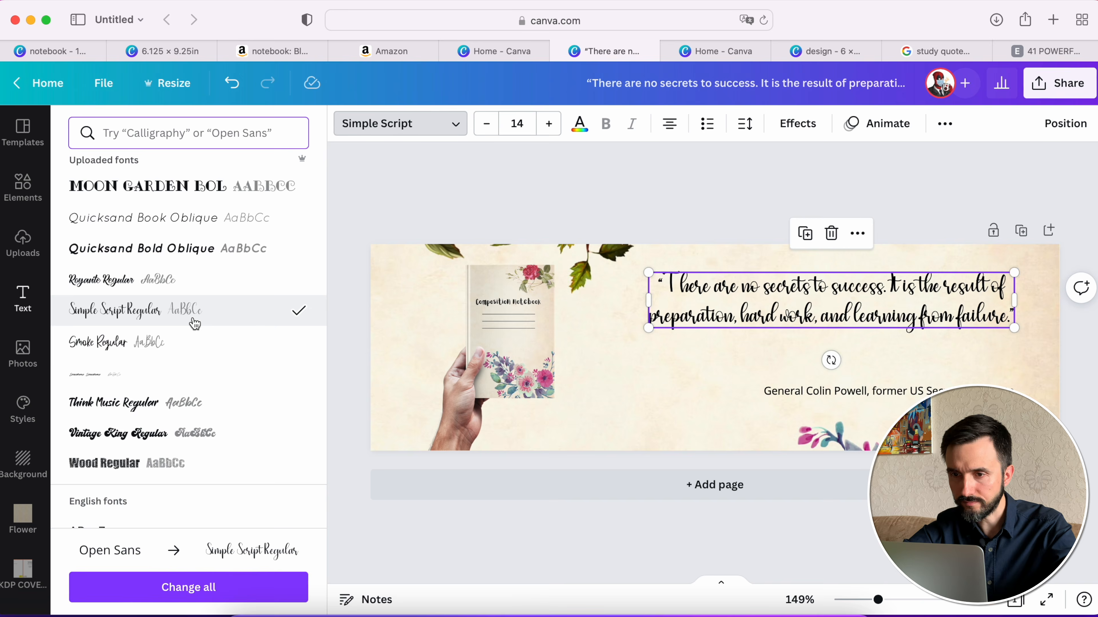
- Look through the English fonts and set the quote in a heavy black serif font
{"action": "scroll", "coordinate": [195, 324], "scroll_direction": "down", "scroll_amount": 6}
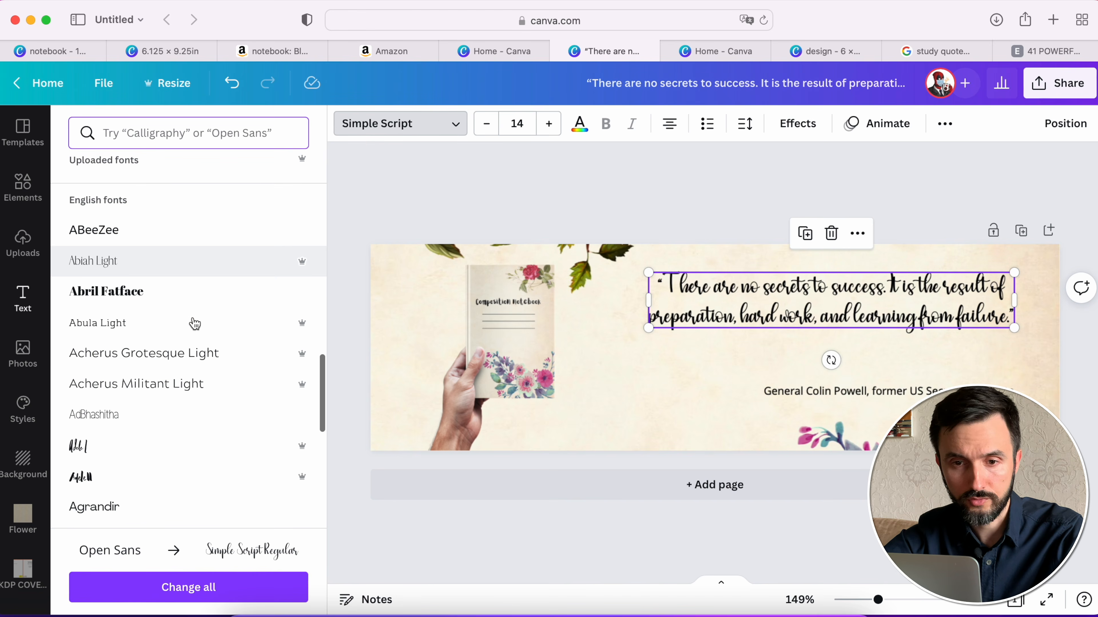
{"action": "scroll", "coordinate": [193, 319], "scroll_direction": "up", "scroll_amount": 5}
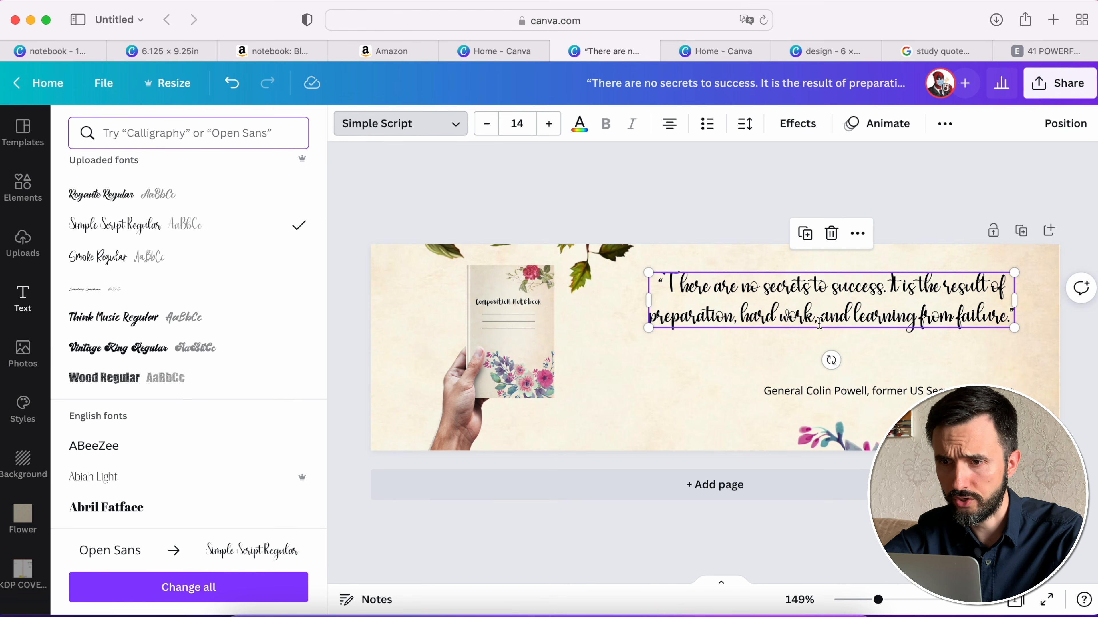
{"action": "scroll", "coordinate": [191, 390], "scroll_direction": "down", "scroll_amount": 3}
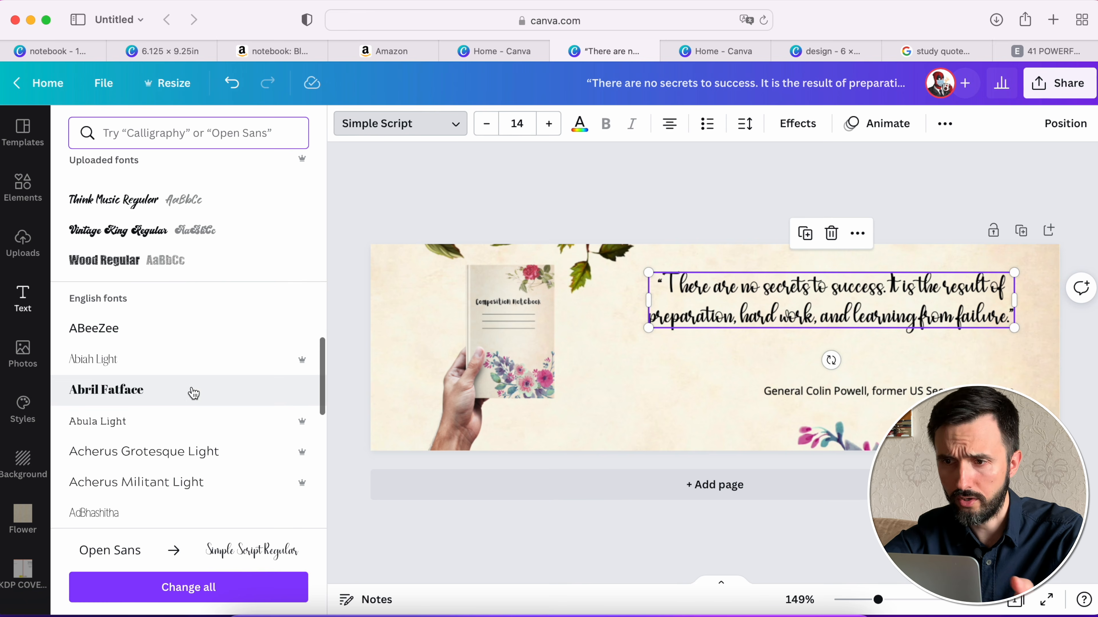
{"action": "scroll", "coordinate": [193, 393], "scroll_direction": "down", "scroll_amount": 4}
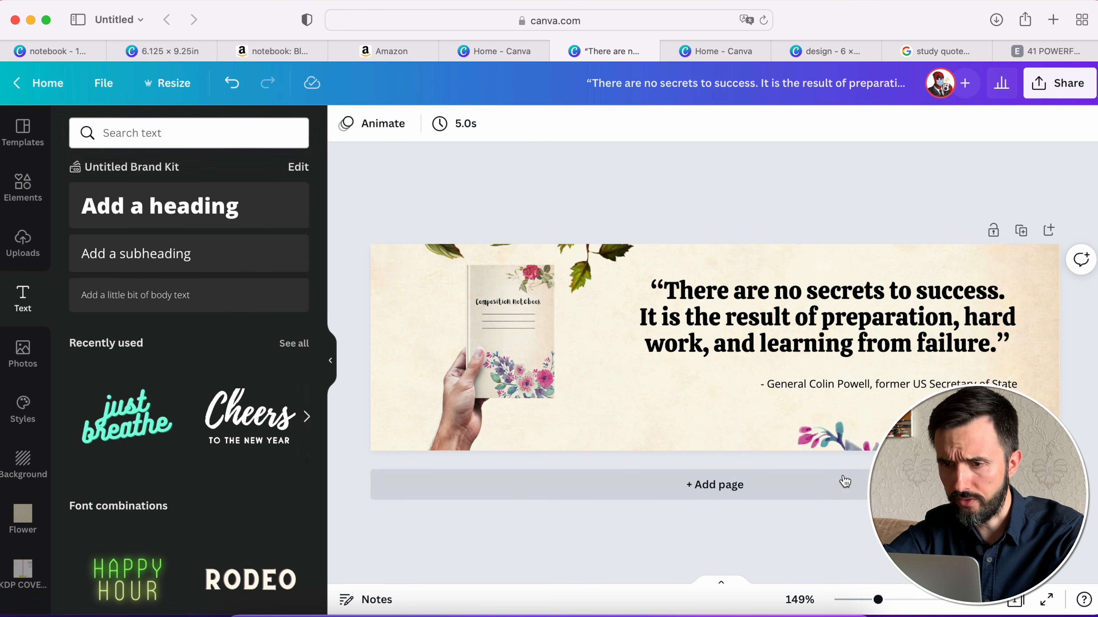
- Add a second page to the banner design and copy the floral paper background from page 1 onto it
{"action": "left_click", "coordinate": [836, 484]}
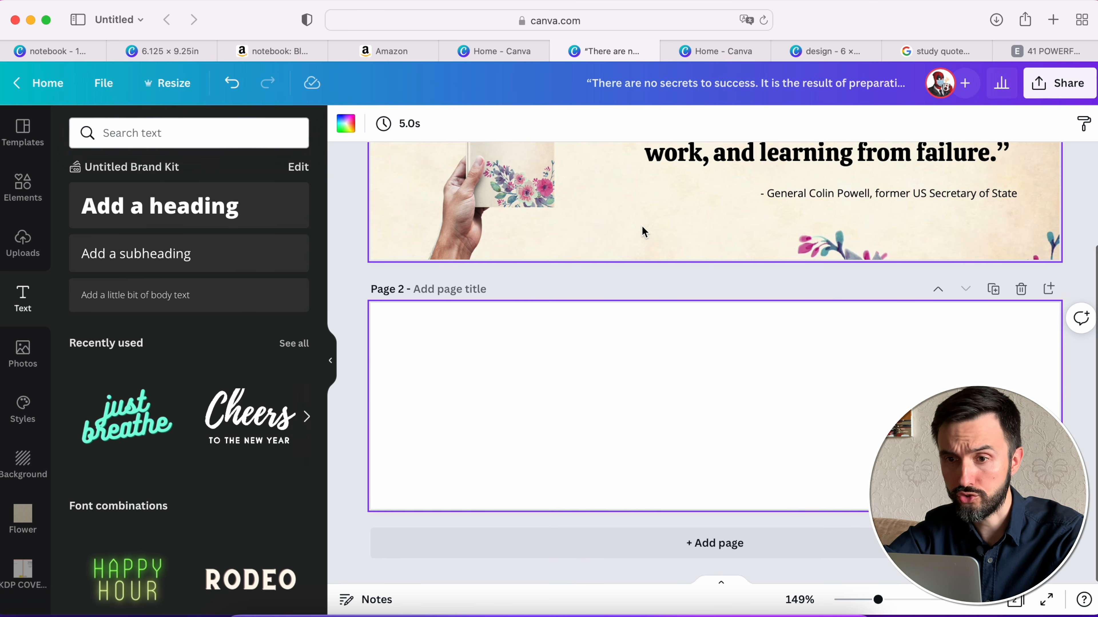
{"action": "left_click", "coordinate": [644, 232]}
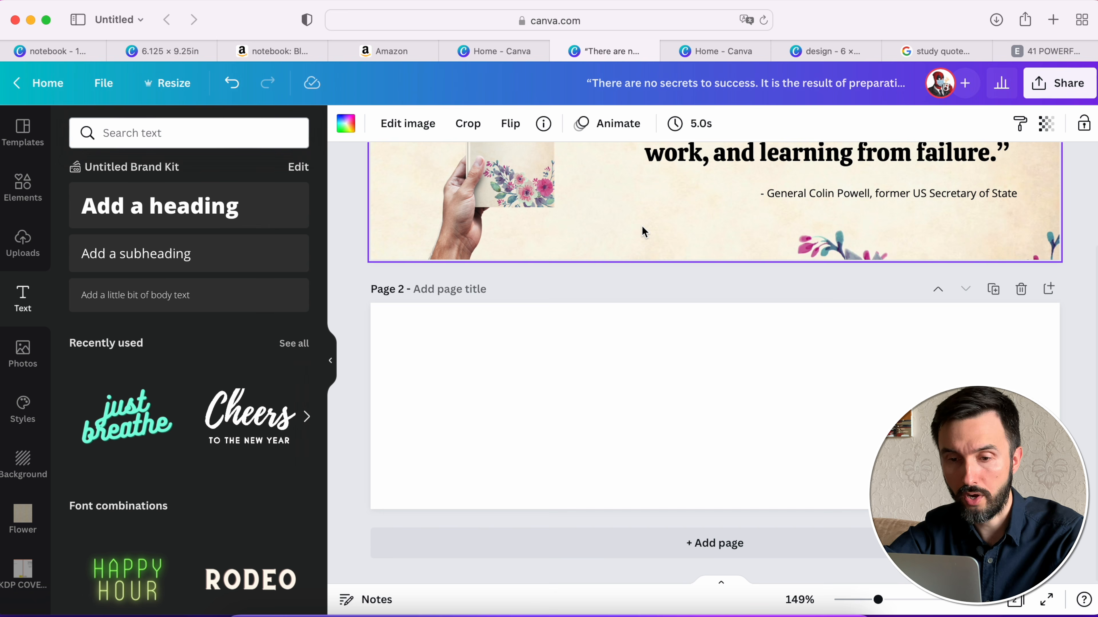
{"action": "left_click", "coordinate": [615, 416]}
{"action": "key", "text": "cmd+v"}
{"action": "scroll", "coordinate": [614, 414], "scroll_direction": "up", "scroll_amount": 3}
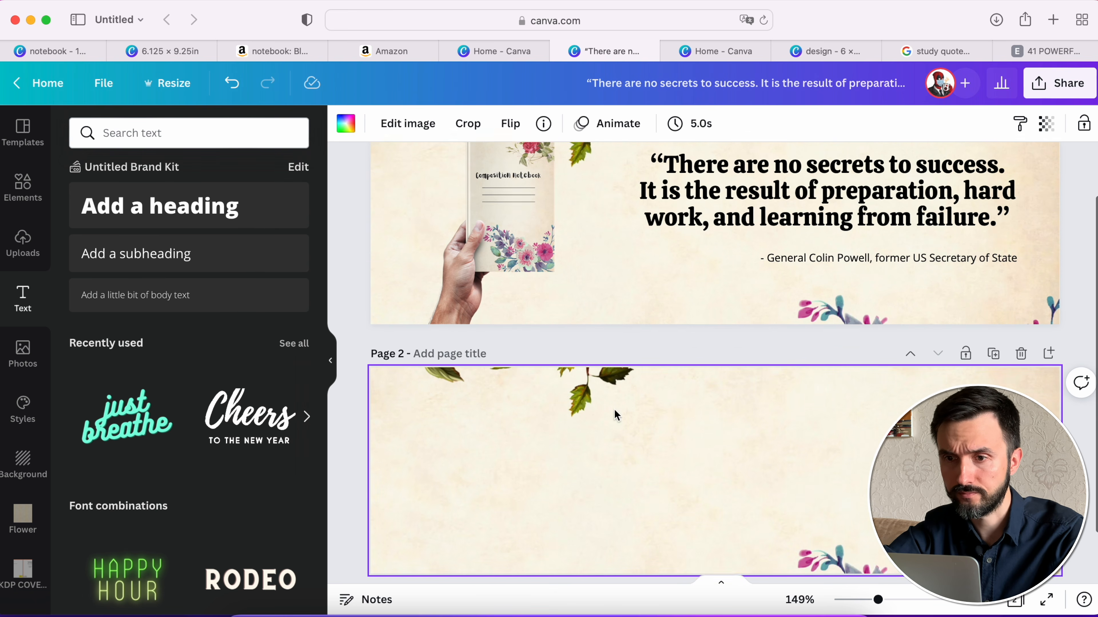
{"action": "scroll", "coordinate": [612, 415], "scroll_direction": "down", "scroll_amount": 3}
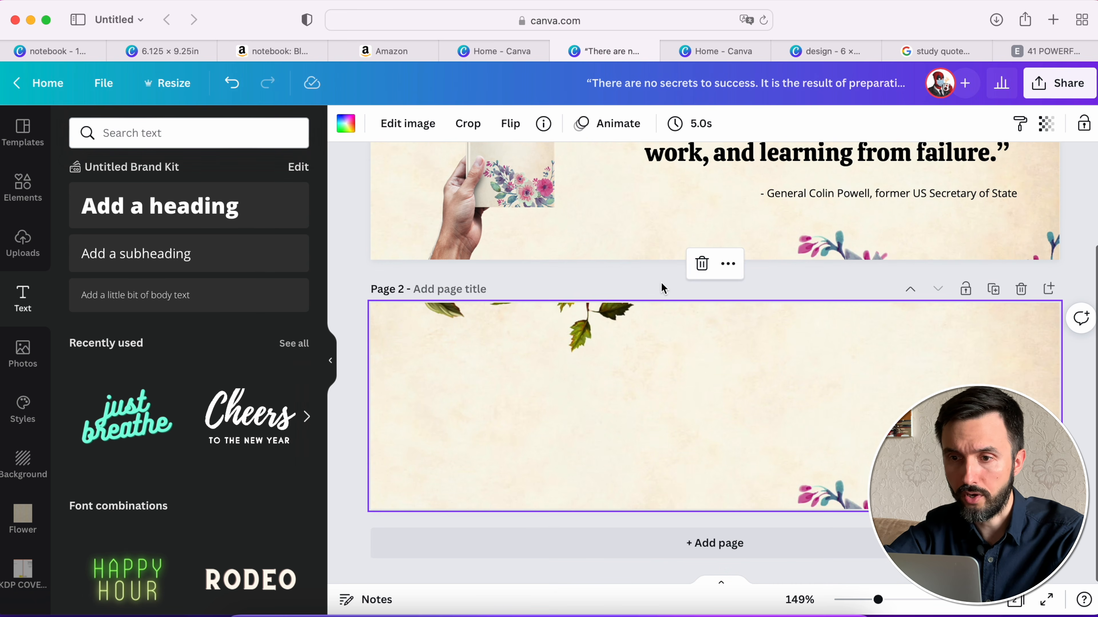
- Download the lined page from the 6.125 × 9.25 in design as a PNG and save it to the Desktop as Interior.png
{"action": "left_click", "coordinate": [173, 44]}
{"action": "left_click", "coordinate": [1059, 83]}
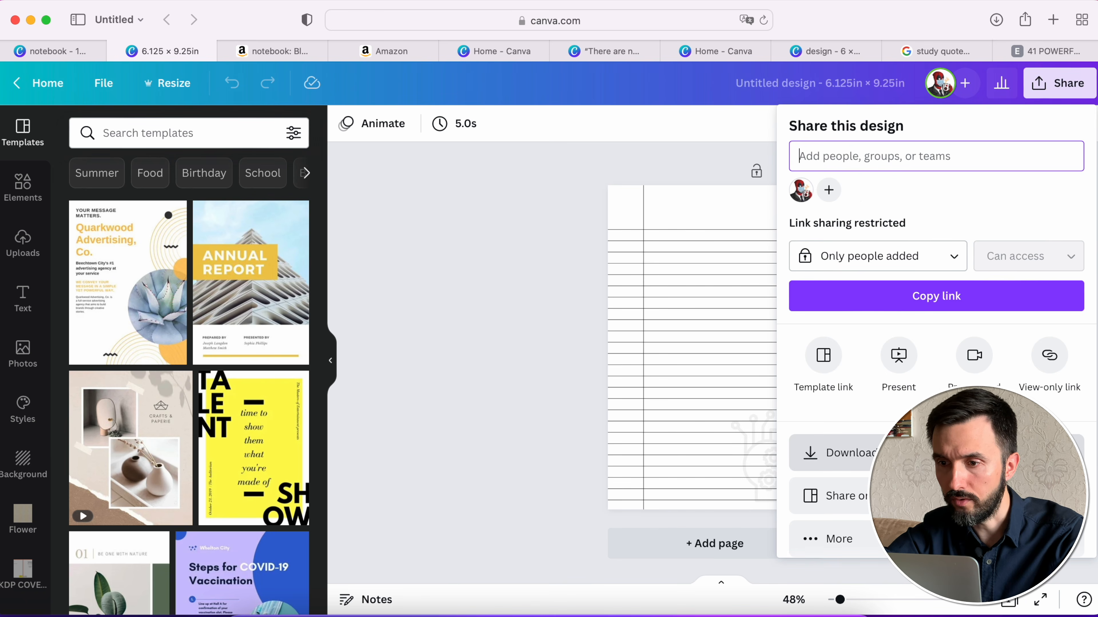
{"action": "left_click", "coordinate": [834, 453]}
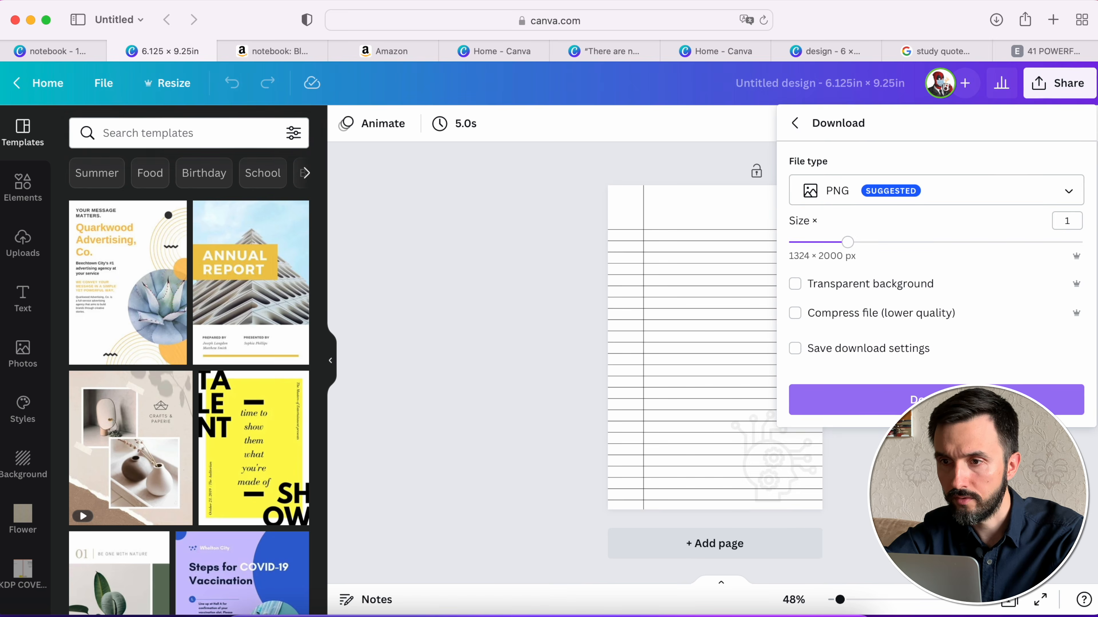
{"action": "left_click", "coordinate": [947, 400]}
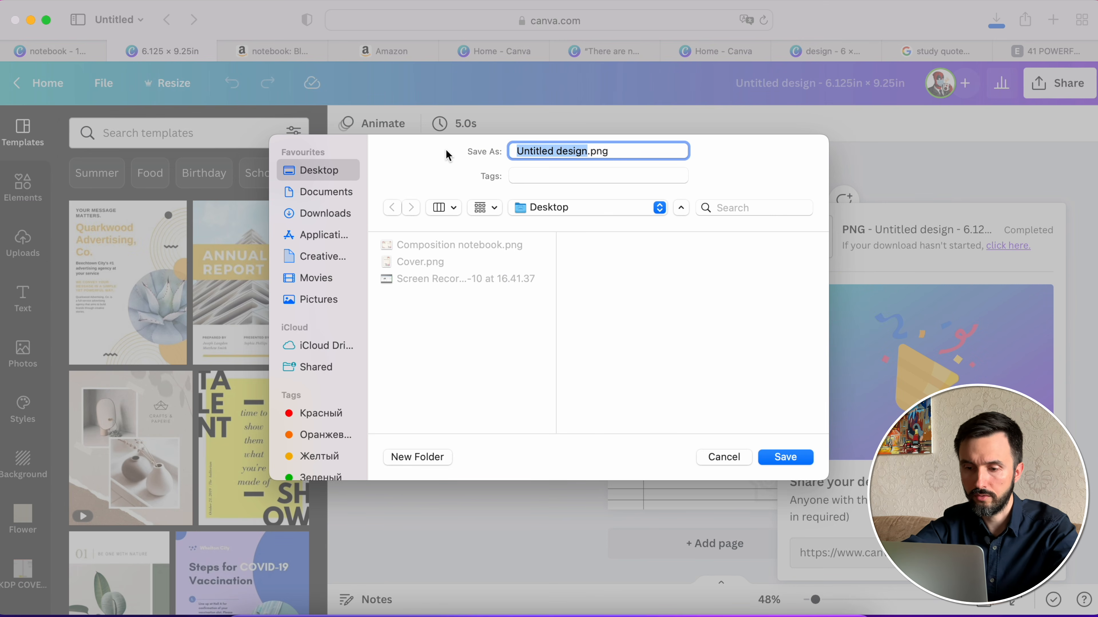
{"action": "type", "text": "Interior"}
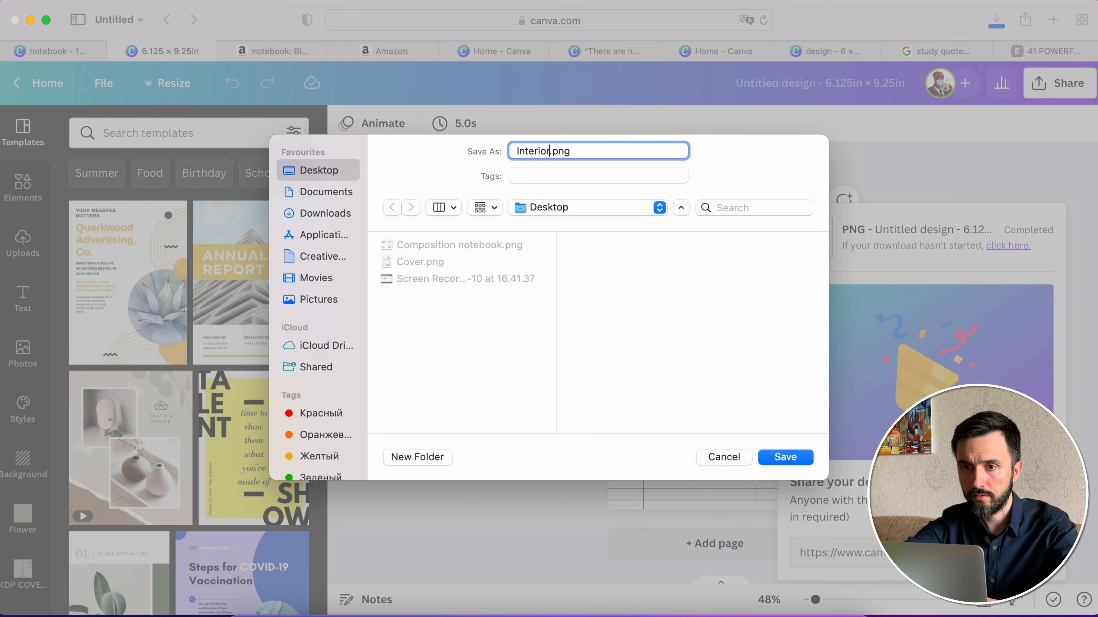
{"action": "key", "text": "Return"}
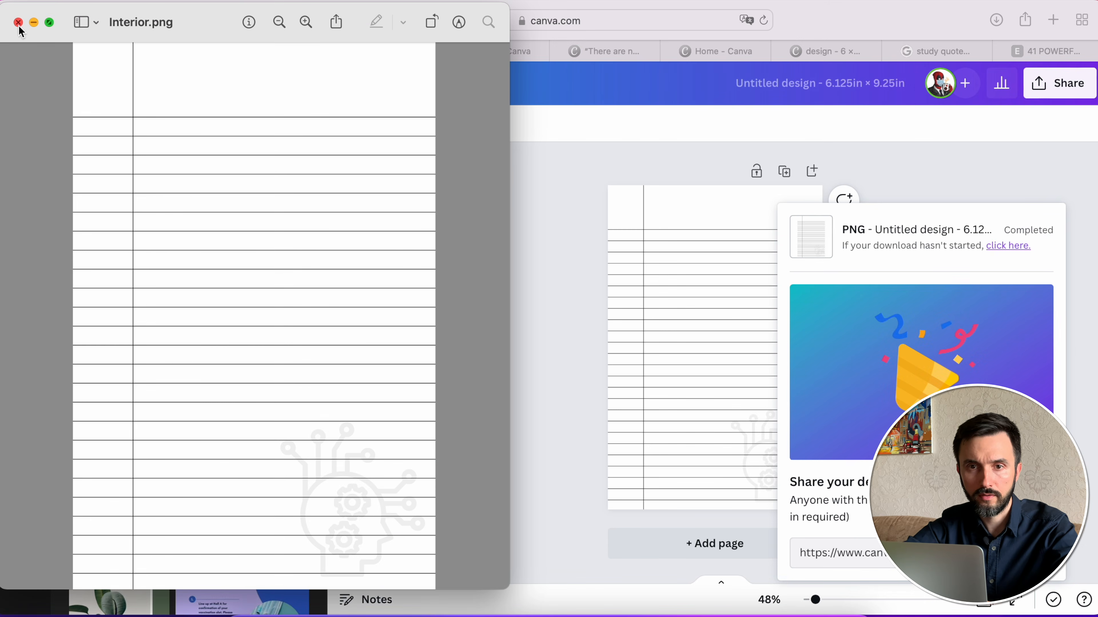
{"action": "left_click", "coordinate": [18, 22]}
- Return to the quote banner design and upload Interior.png from the Desktop
{"action": "left_click", "coordinate": [501, 51]}
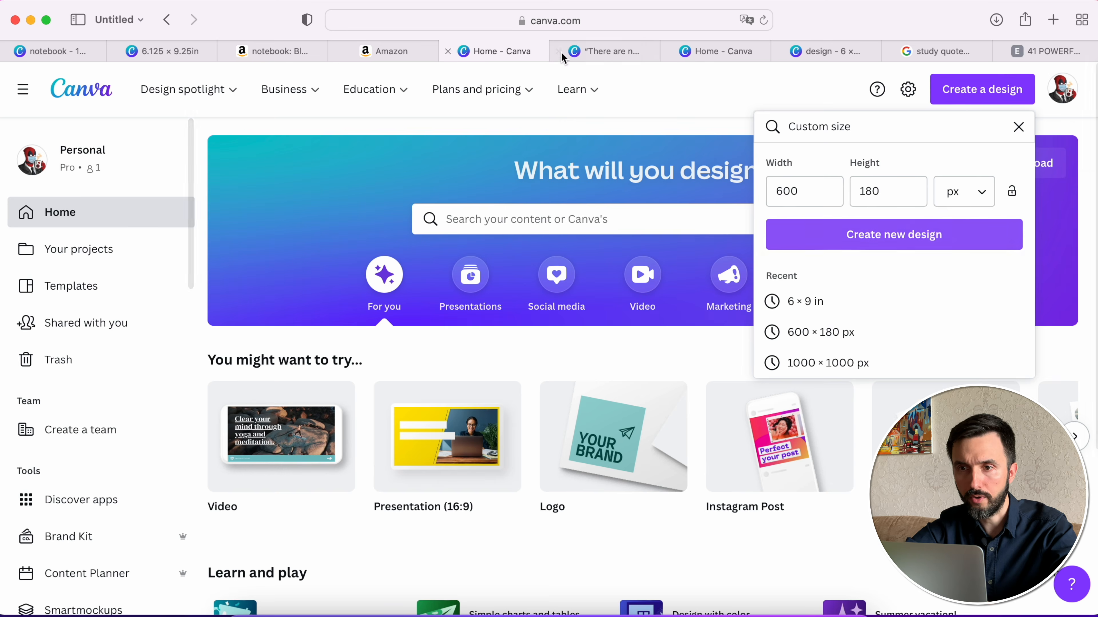
{"action": "left_click", "coordinate": [605, 51]}
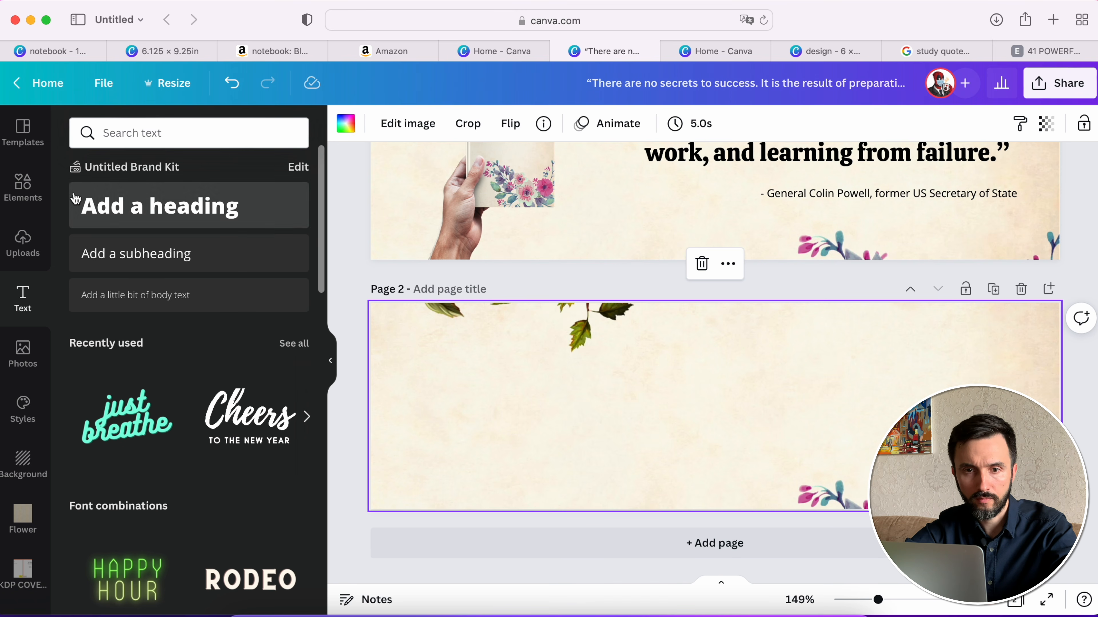
{"action": "left_click", "coordinate": [23, 242]}
{"action": "left_click", "coordinate": [113, 168]}
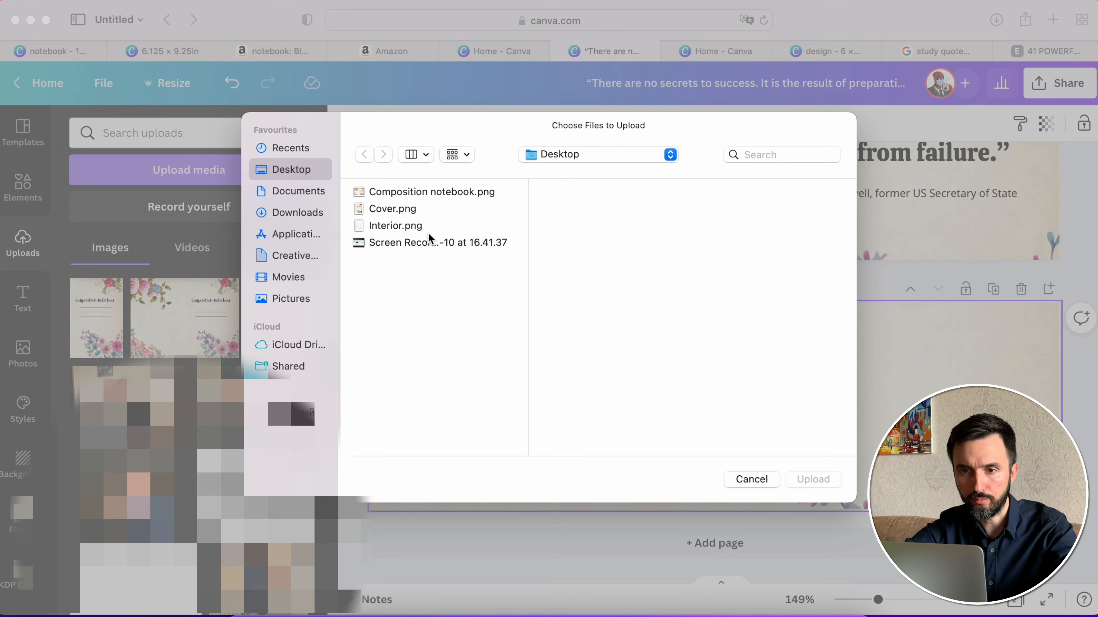
{"action": "double_click", "coordinate": [398, 225]}
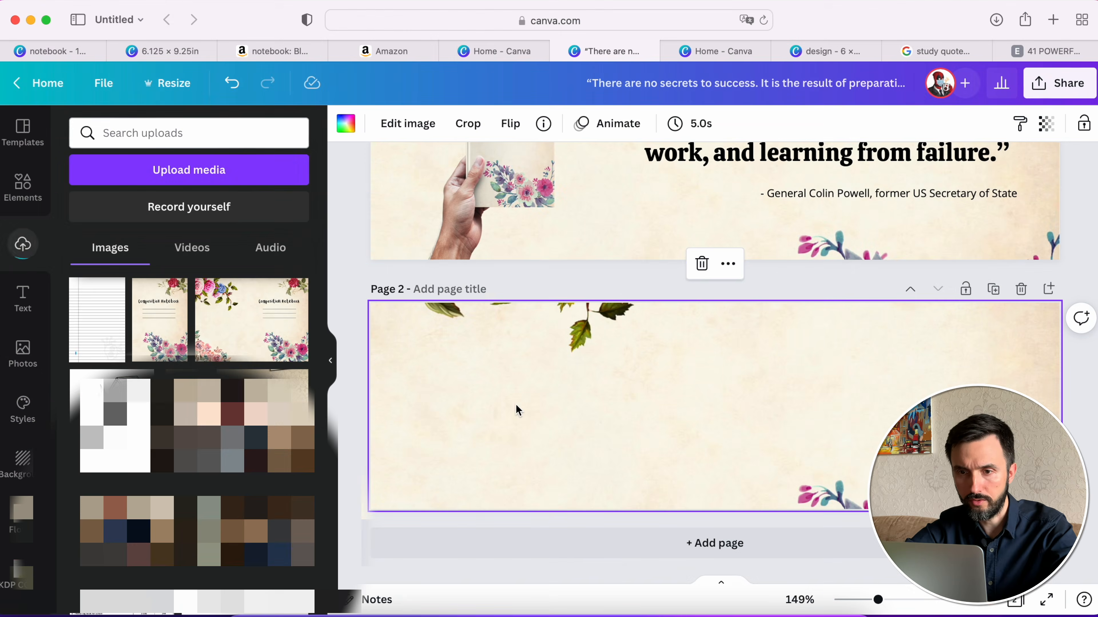
- Add the lined interior image to page 2, place it near the banner's right end and tilt it slightly counterclockwise
{"action": "left_click", "coordinate": [105, 308]}
{"action": "left_click_drag", "start_coordinate": [743, 400], "coordinate": [971, 395]}
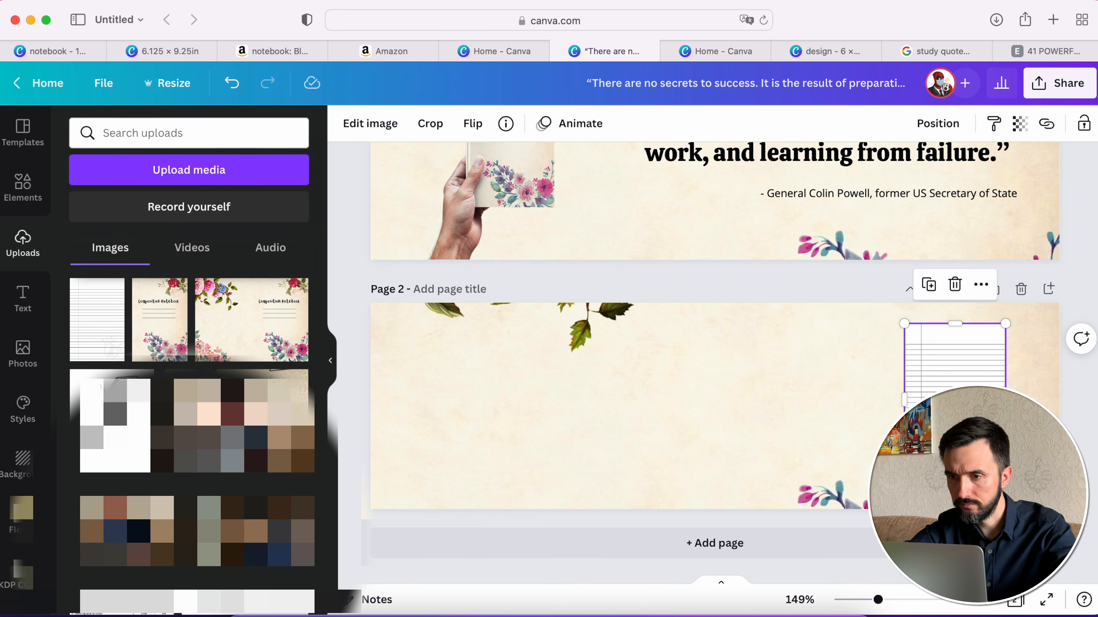
{"action": "left_click_drag", "start_coordinate": [954, 498], "coordinate": [970, 497]}
{"action": "left_click", "coordinate": [829, 287]}
- Apply the Drop shadow effect to the tilted lined page image on page 2
{"action": "scroll", "coordinate": [829, 286], "scroll_direction": "up", "scroll_amount": 3}
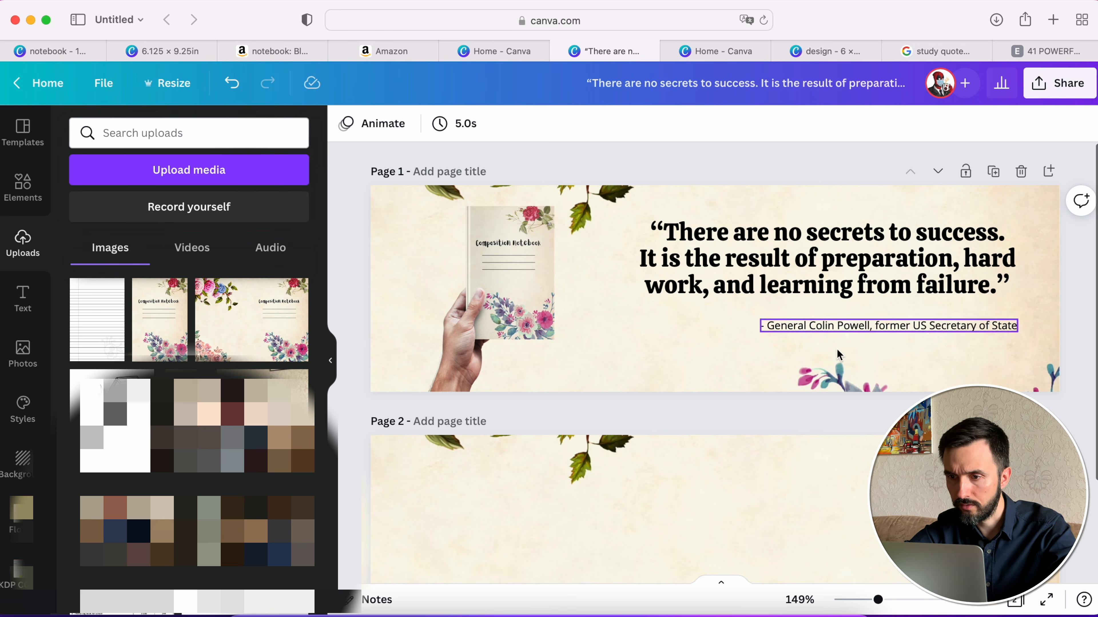
{"action": "scroll", "coordinate": [836, 375], "scroll_direction": "down", "scroll_amount": 3}
{"action": "left_click", "coordinate": [947, 355]}
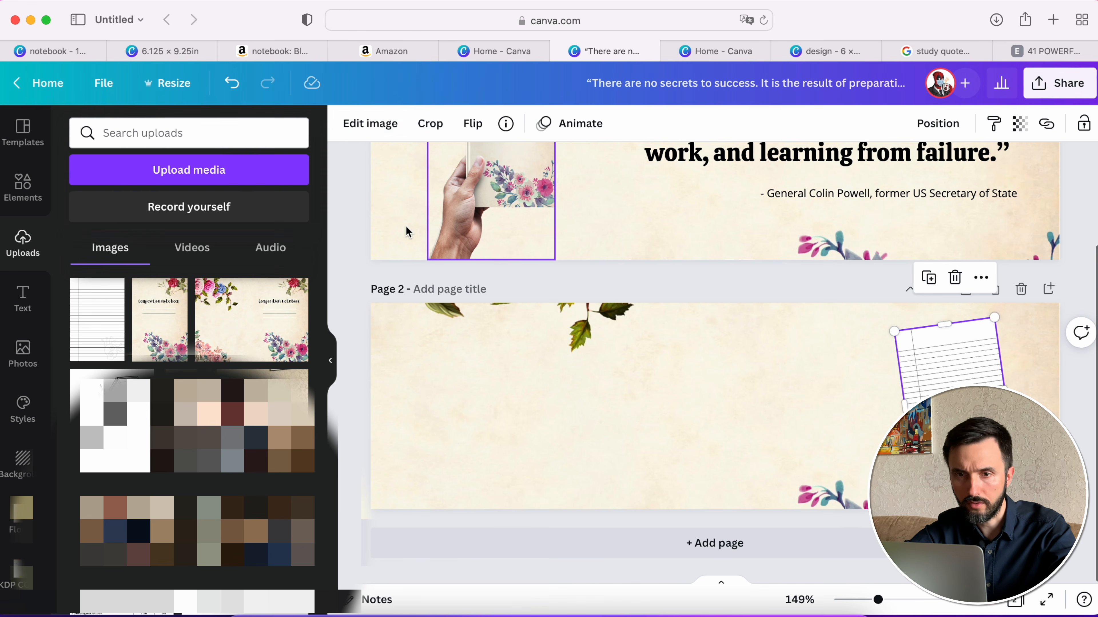
{"action": "left_click", "coordinate": [365, 134]}
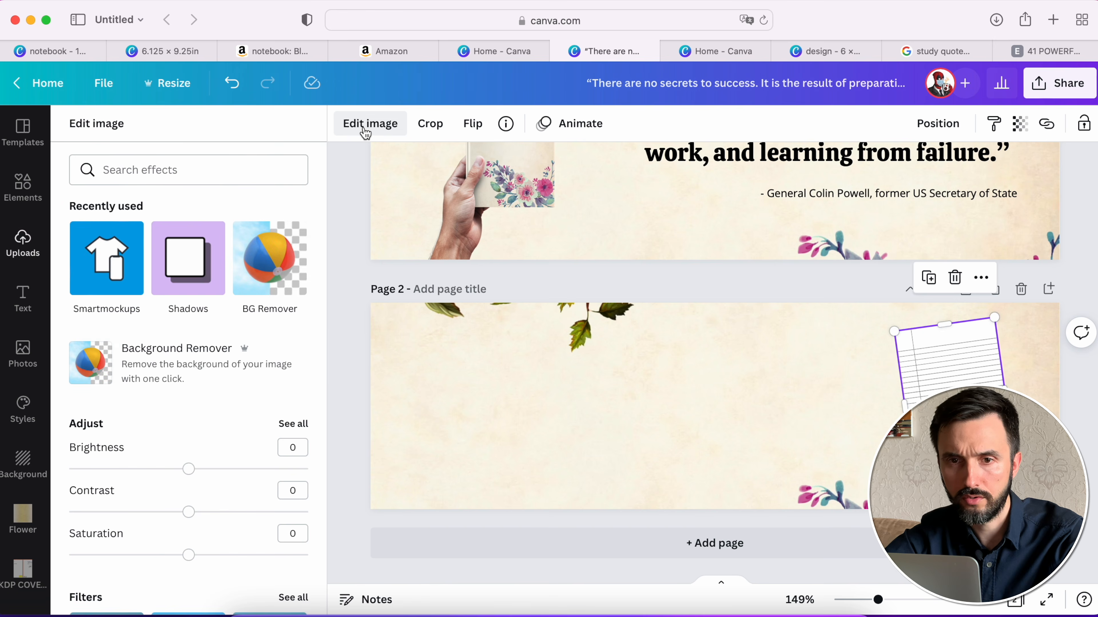
{"action": "left_click", "coordinate": [203, 265]}
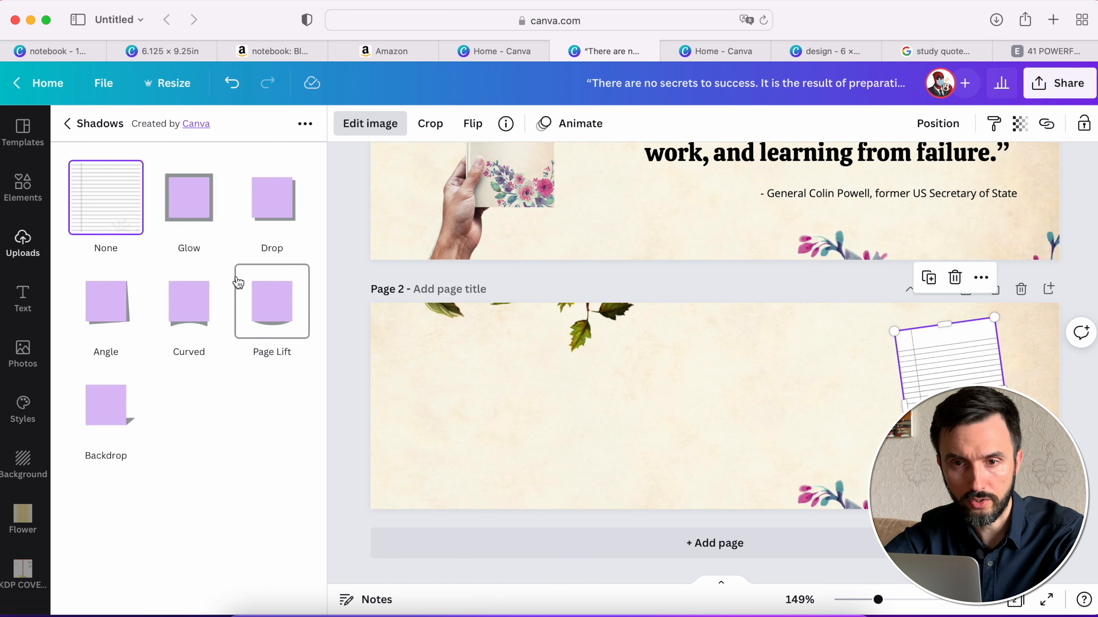
{"action": "left_click", "coordinate": [278, 207]}
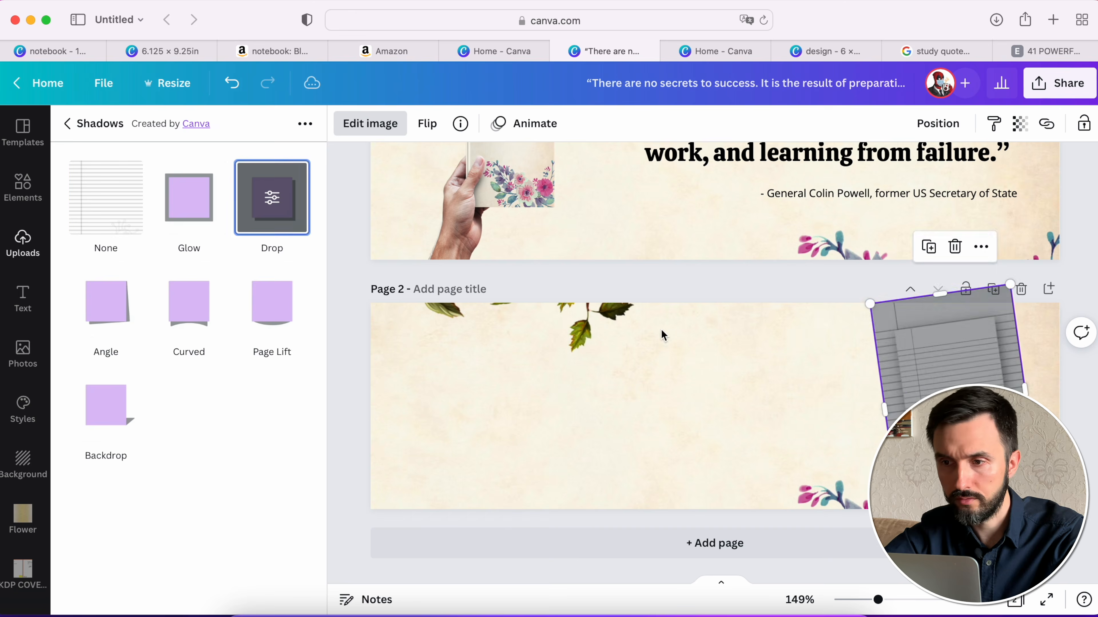
{"action": "left_click", "coordinate": [1071, 402]}
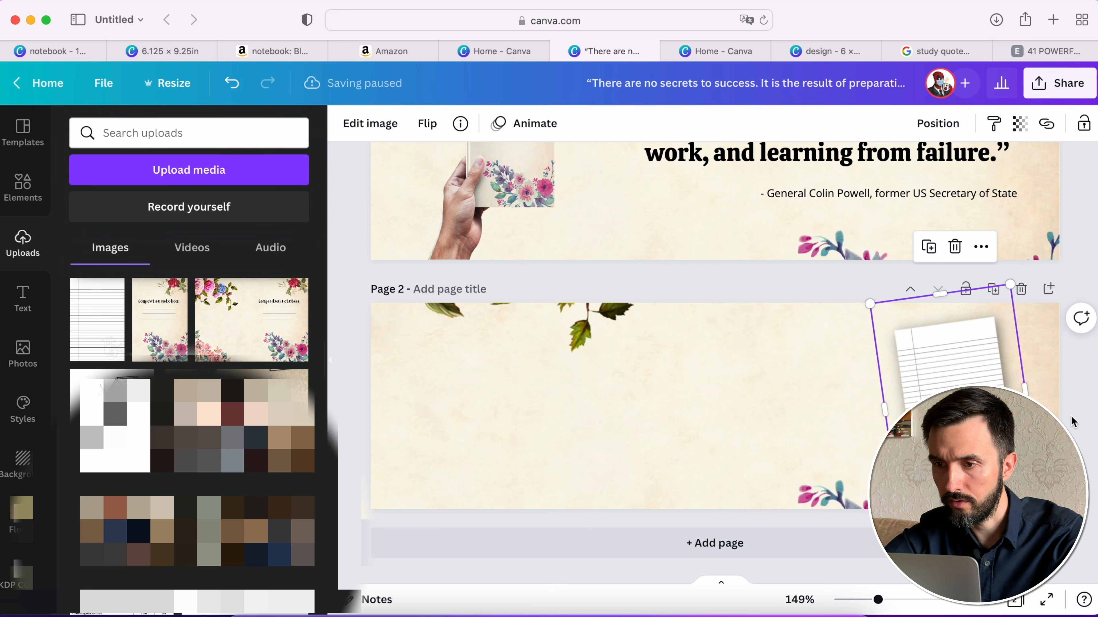
- Duplicate the shadowed lined page image on page 2 and arrange the copies so they overlap toward the banner's middle
{"action": "scroll", "coordinate": [1059, 441], "scroll_direction": "up", "scroll_amount": 3}
{"action": "scroll", "coordinate": [888, 411], "scroll_direction": "down", "scroll_amount": 3}
{"action": "left_click", "coordinate": [888, 411]}
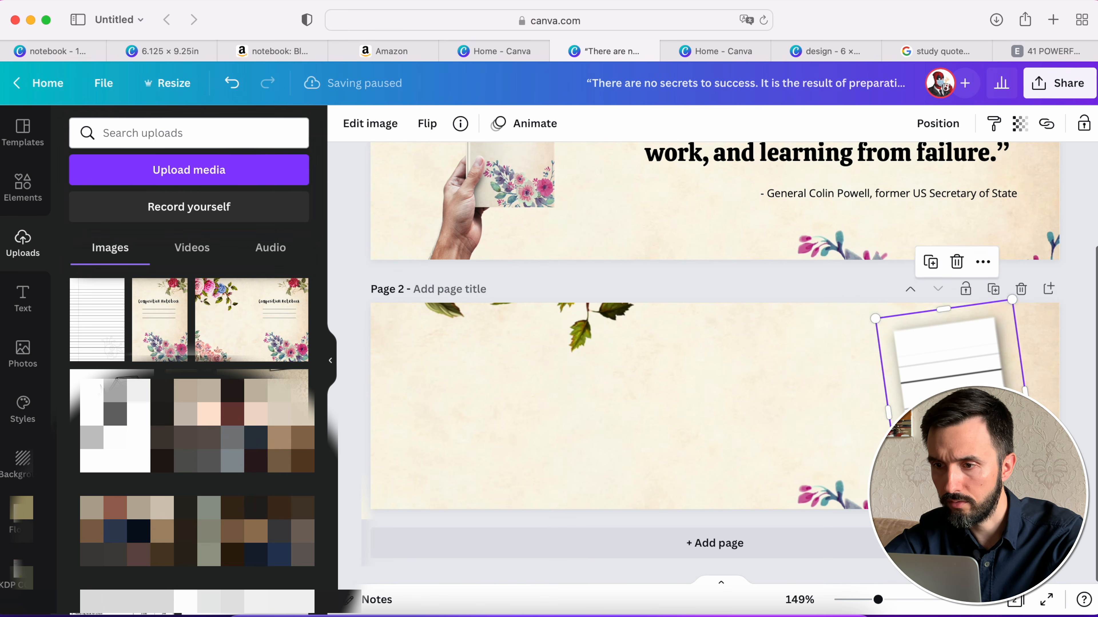
{"action": "left_click_drag", "start_coordinate": [888, 411], "coordinate": [800, 379]}
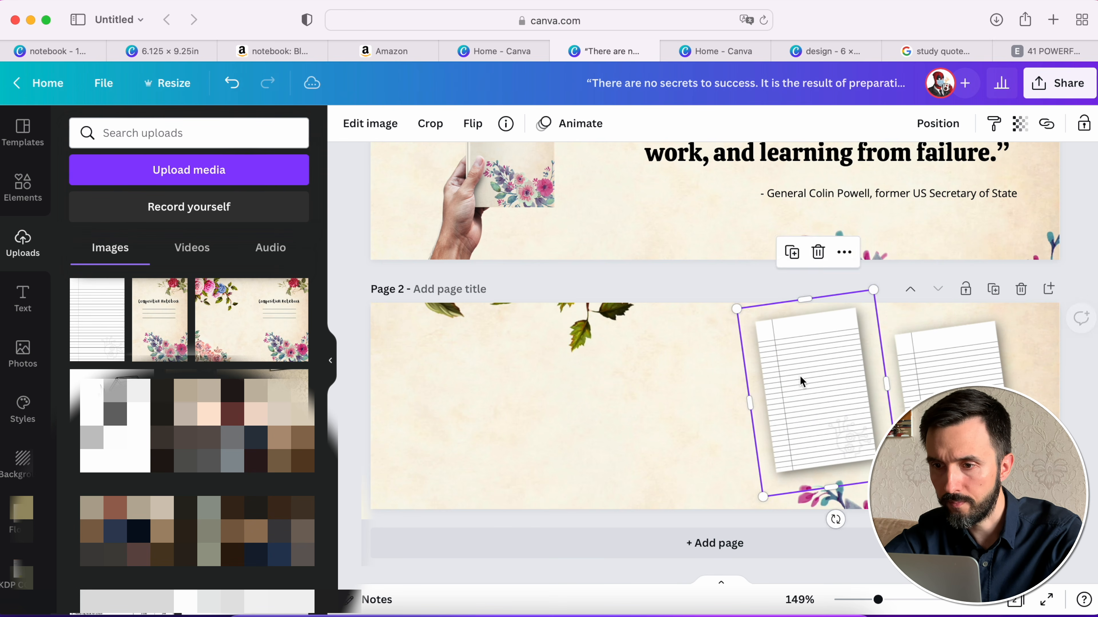
{"action": "left_click", "coordinate": [929, 405]}
{"action": "left_click_drag", "start_coordinate": [929, 405], "coordinate": [855, 394]}
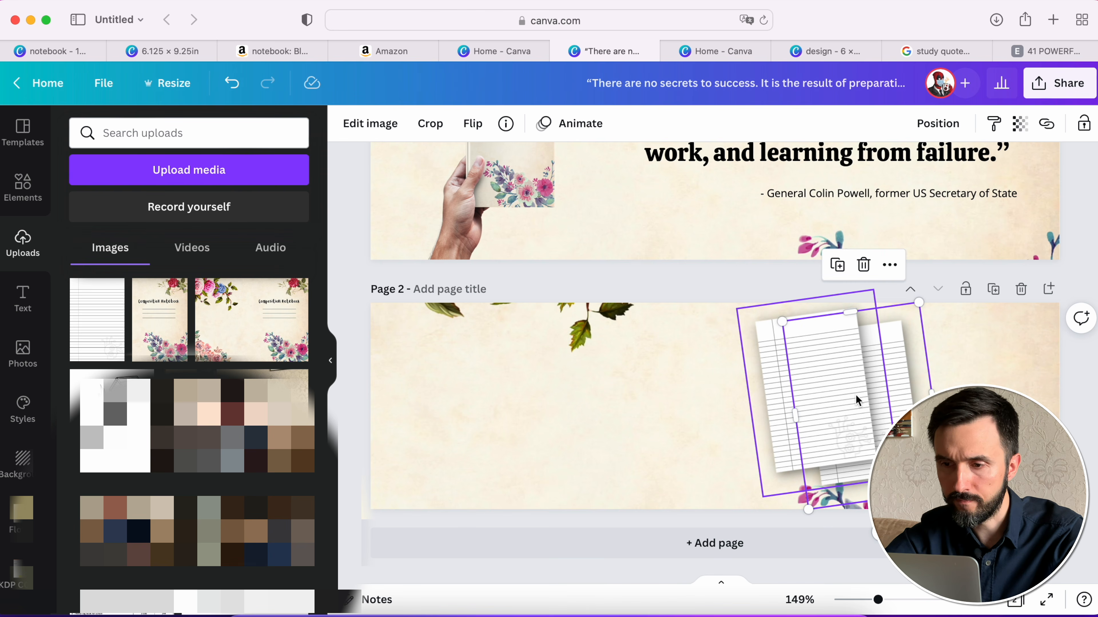
- Bring the second lined page in front of the first and place a third overlapping copy slightly lower toward the banner's right end
{"action": "left_click", "coordinate": [946, 123]}
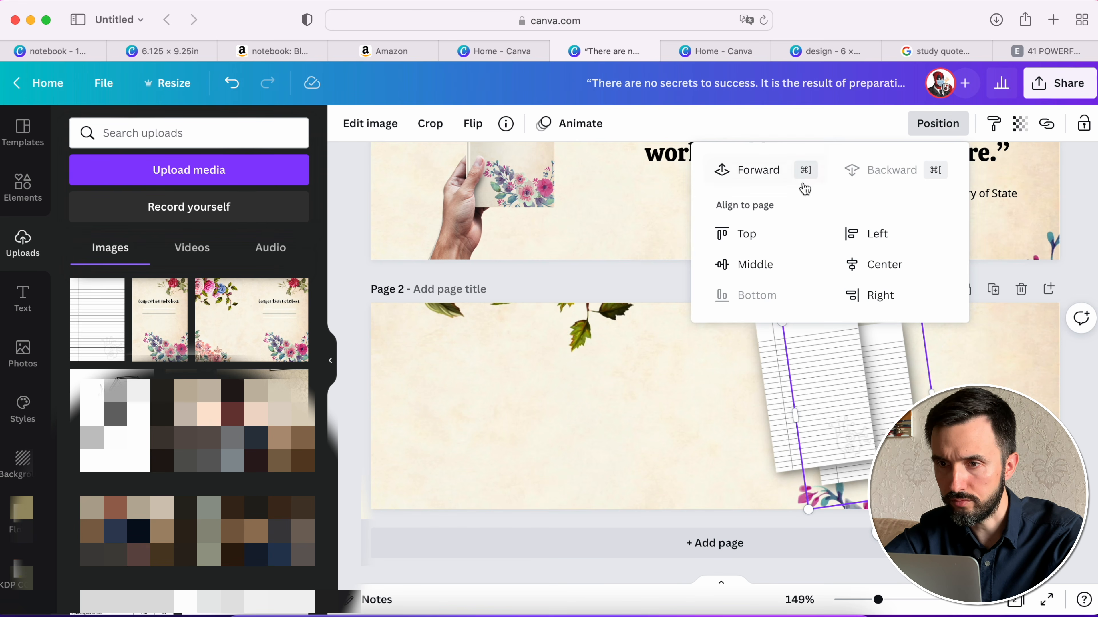
{"action": "left_click", "coordinate": [792, 179]}
{"action": "left_click", "coordinate": [872, 415]}
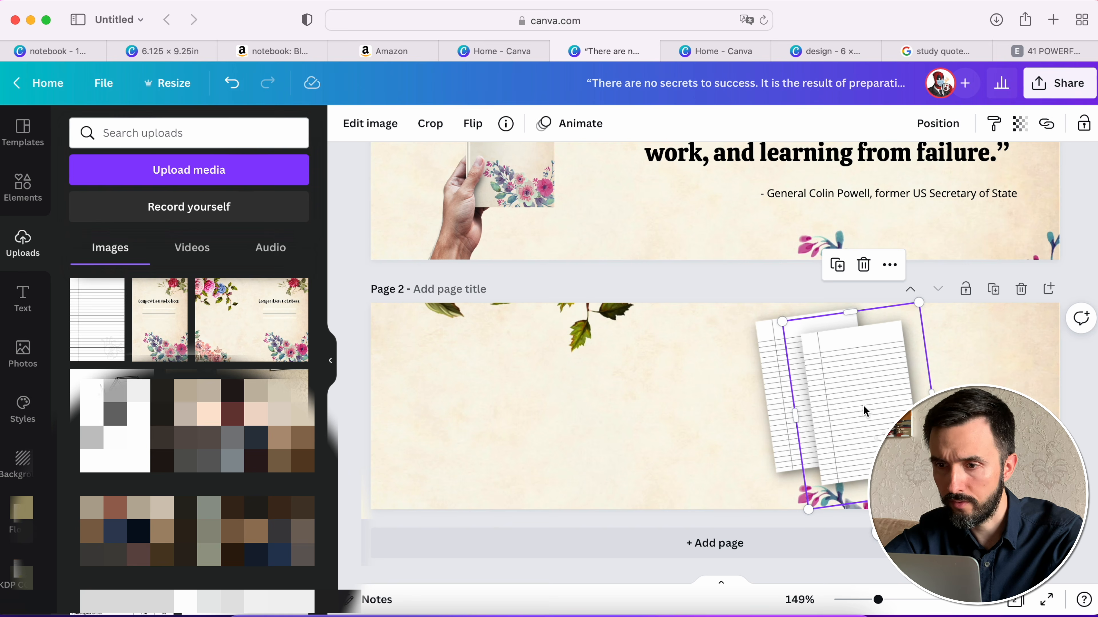
{"action": "left_click_drag", "start_coordinate": [863, 404], "coordinate": [915, 420]}
{"action": "left_click", "coordinate": [606, 372]}
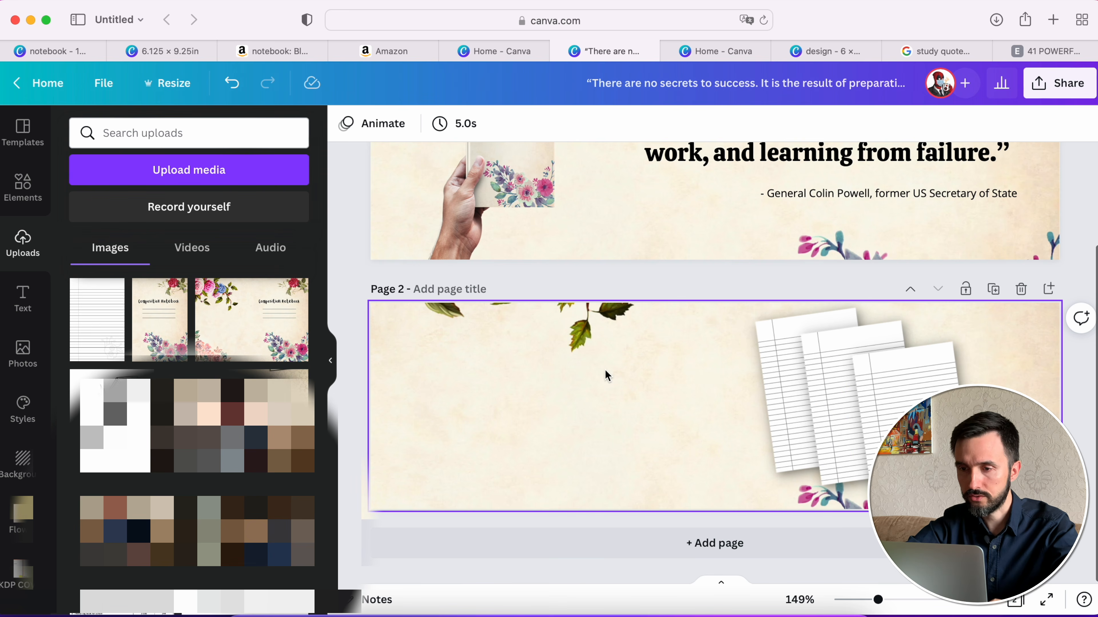
{"action": "scroll", "coordinate": [596, 419], "scroll_direction": "up", "scroll_amount": 3}
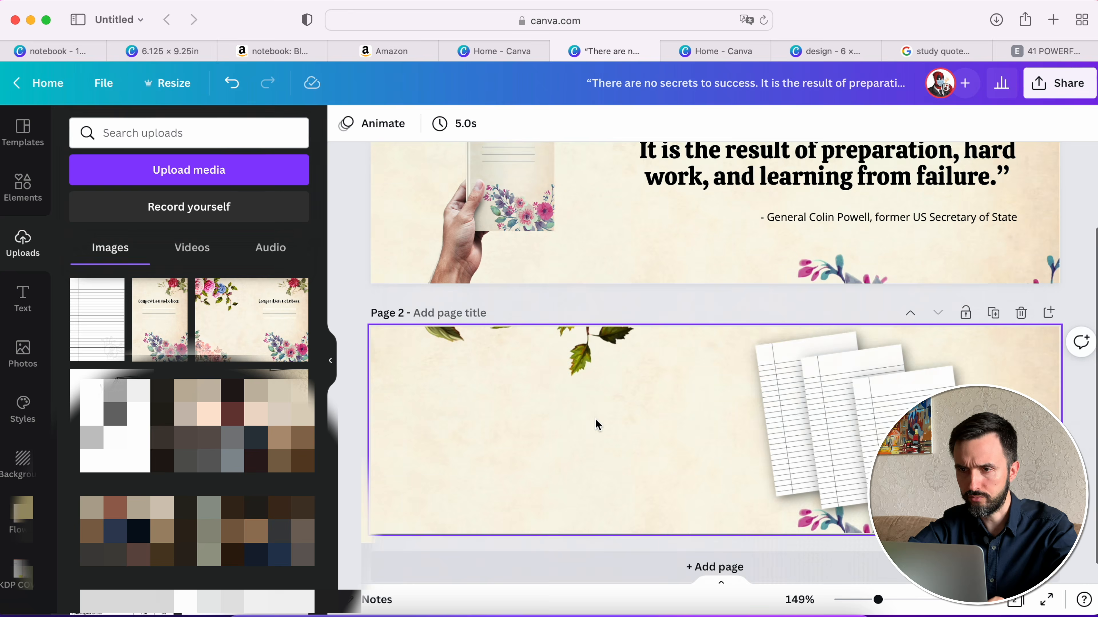
{"action": "scroll", "coordinate": [595, 419], "scroll_direction": "down", "scroll_amount": 3}
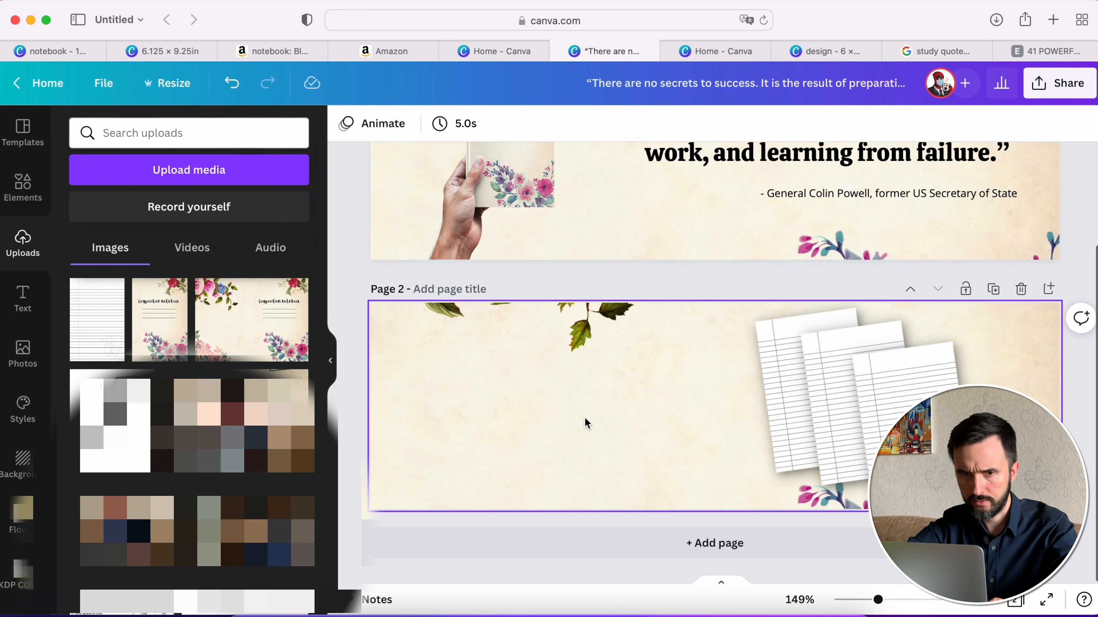
- Search the design elements for watercolor flowers
{"action": "left_click", "coordinate": [23, 191]}
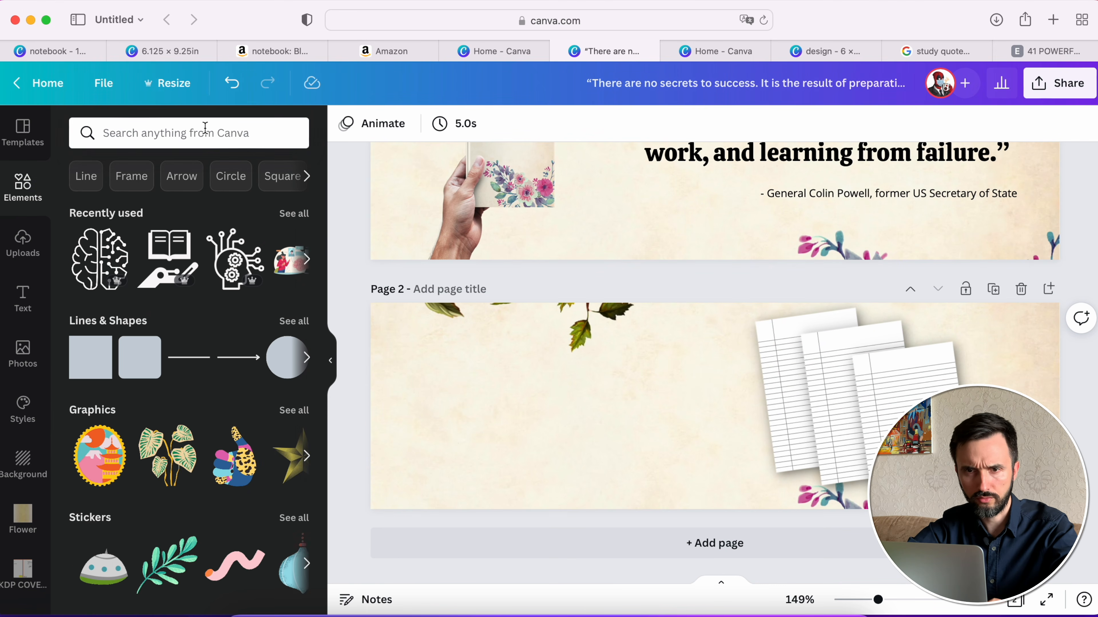
{"action": "left_click", "coordinate": [201, 133]}
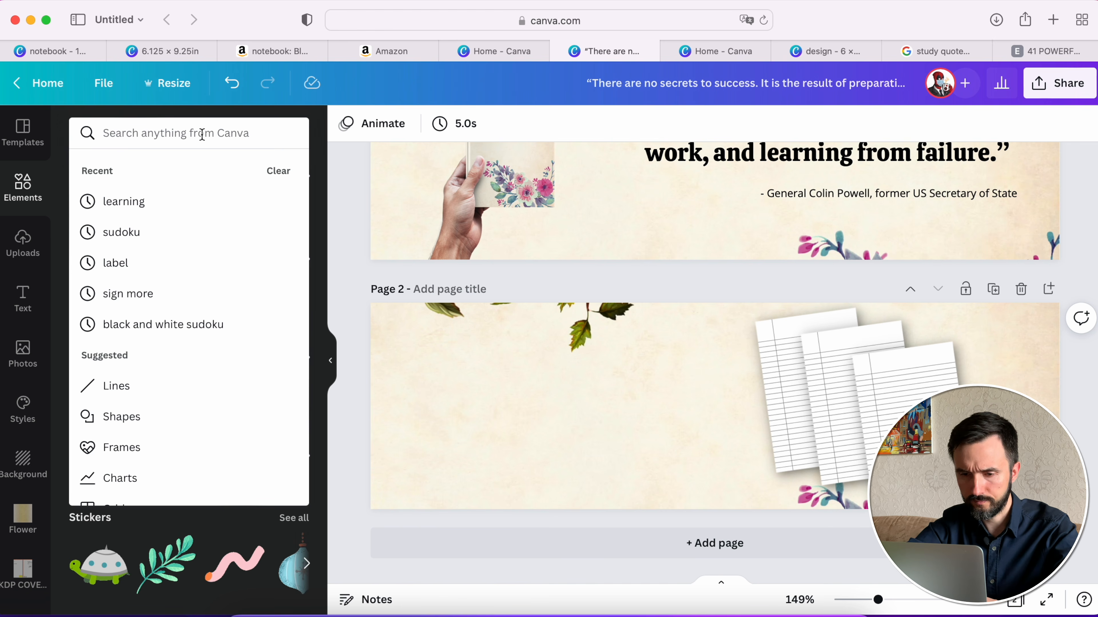
{"action": "type", "text": "wate"}
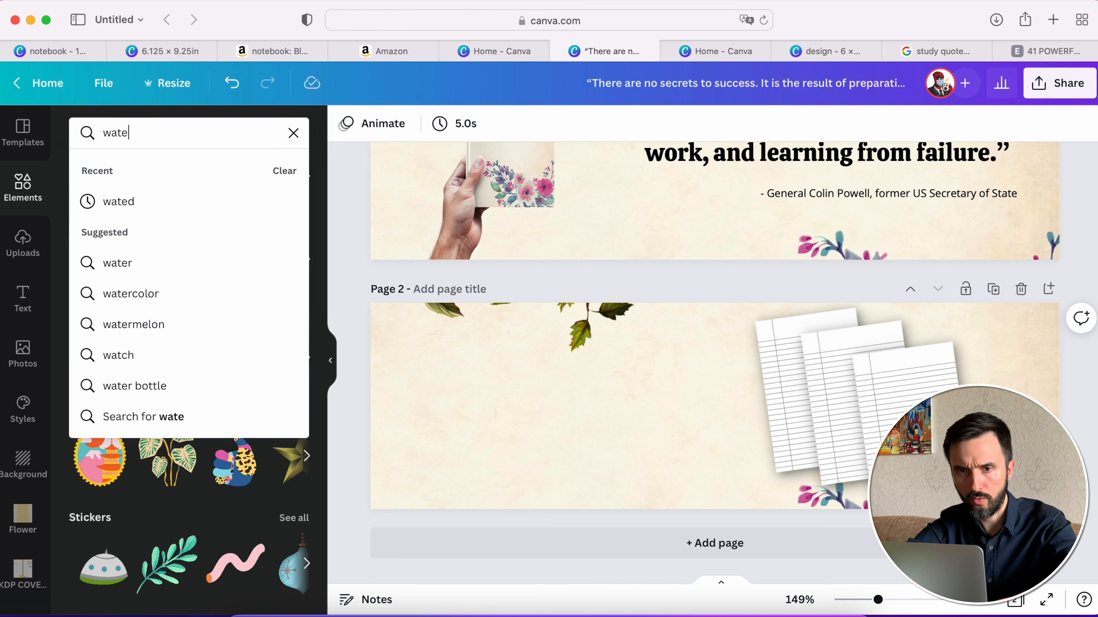
{"action": "type", "text": "rcolor"}
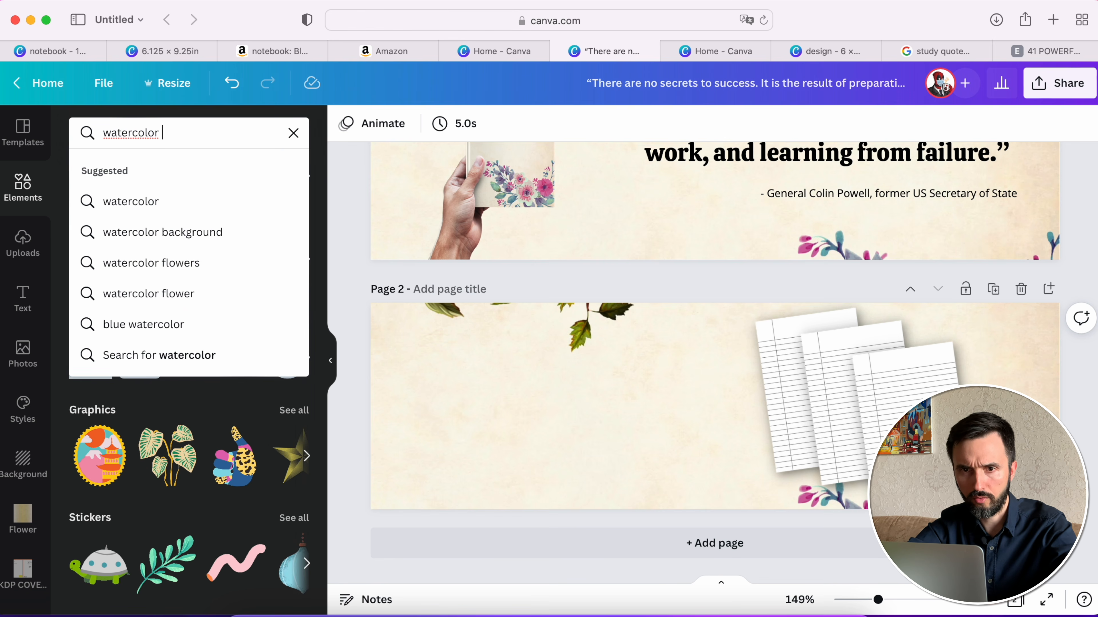
{"action": "left_click", "coordinate": [164, 264]}
- Add the pink blossom branch to page 2, rotate it to about 68° and place it enlarged in the banner's lower-left corner
{"action": "left_click", "coordinate": [105, 292]}
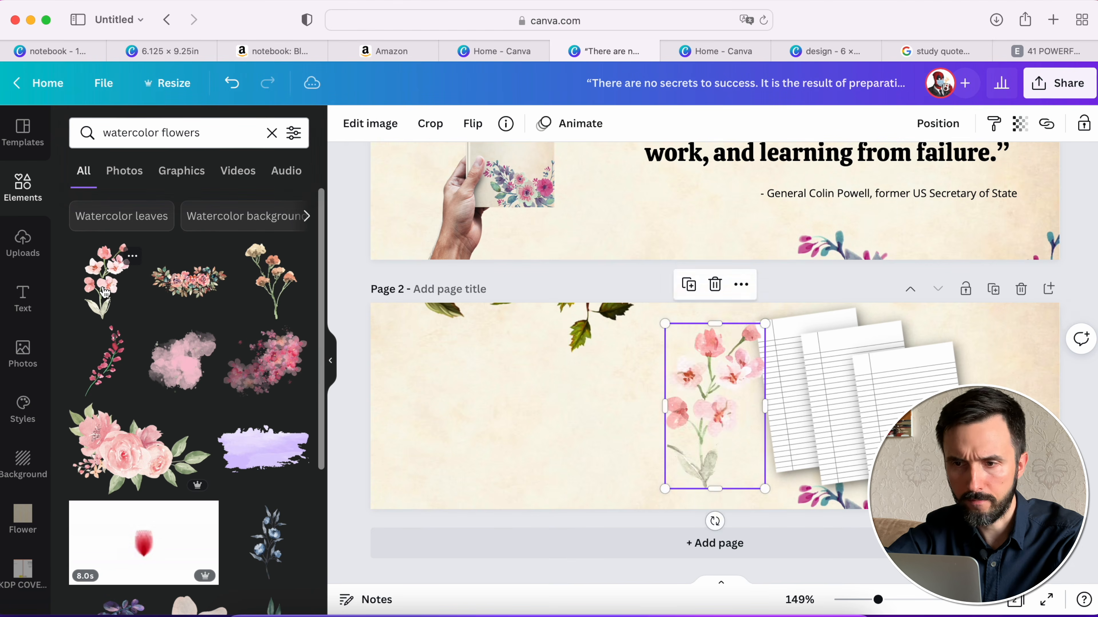
{"action": "left_click_drag", "start_coordinate": [715, 522], "coordinate": [538, 477]}
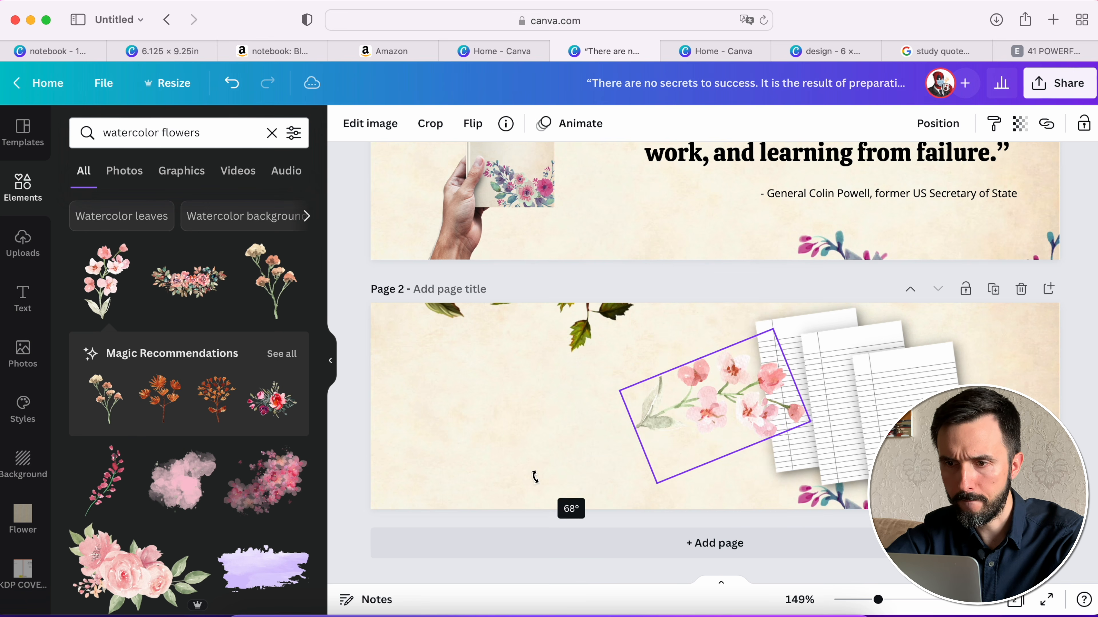
{"action": "left_click_drag", "start_coordinate": [706, 398], "coordinate": [427, 476]}
{"action": "left_click_drag", "start_coordinate": [491, 406], "coordinate": [509, 435]}
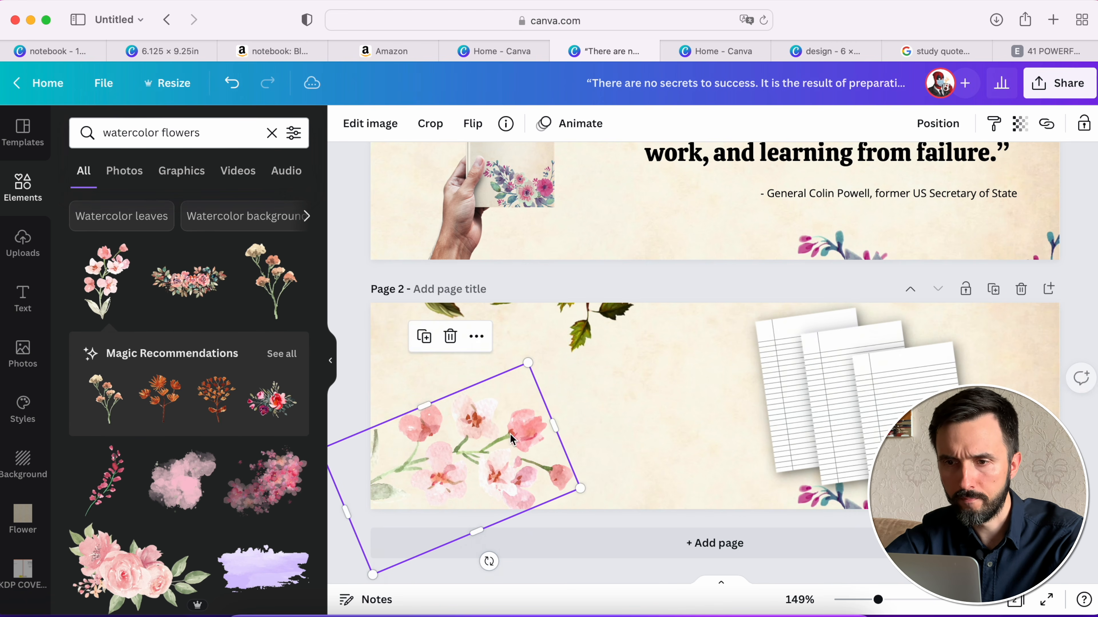
{"action": "left_click", "coordinate": [709, 281]}
{"action": "scroll", "coordinate": [713, 281], "scroll_direction": "up", "scroll_amount": 3}
{"action": "scroll", "coordinate": [735, 294], "scroll_direction": "down", "scroll_amount": 3}
{"action": "left_click", "coordinate": [798, 382]}
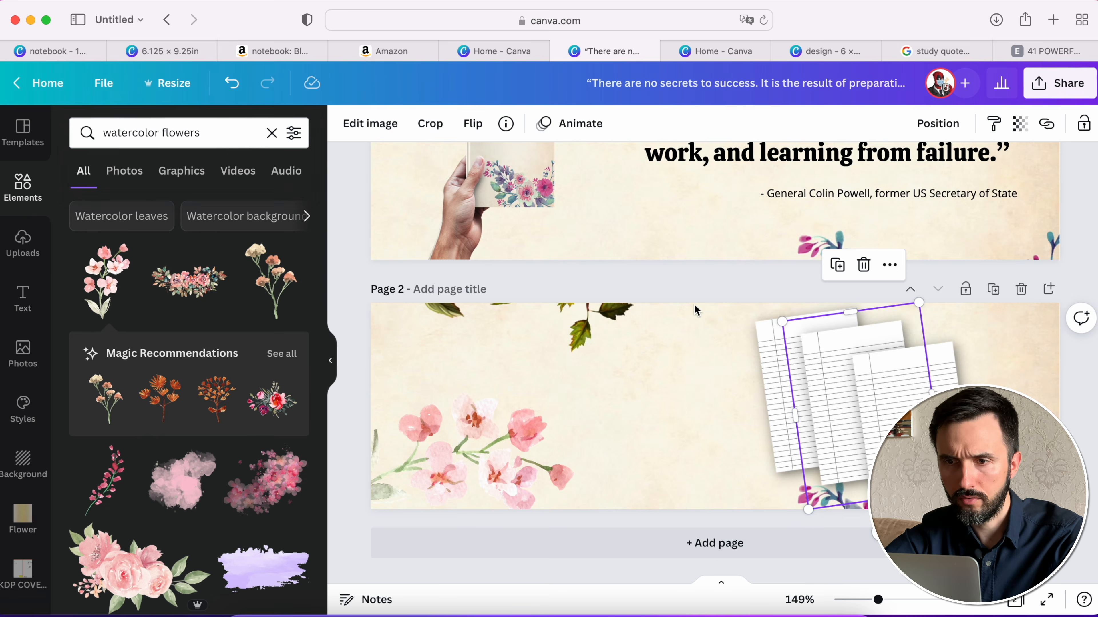
- Replace the pink blossom branch with the rose and leaf garland, enlarged along the lower-left edge of the page 2 banner
{"action": "scroll", "coordinate": [734, 346], "scroll_direction": "up", "scroll_amount": 3}
{"action": "left_click", "coordinate": [189, 281]}
{"action": "scroll", "coordinate": [670, 443], "scroll_direction": "down", "scroll_amount": 3}
{"action": "left_click_drag", "start_coordinate": [670, 444], "coordinate": [564, 434]}
{"action": "left_click", "coordinate": [454, 449]}
{"action": "key", "text": "Delete"}
{"action": "left_click_drag", "start_coordinate": [747, 355], "coordinate": [658, 402]}
{"action": "mouse_move", "coordinate": [601, 443]}
{"action": "left_mouse_down"}
{"action": "mouse_move", "coordinate": [610, 450]}
{"action": "mouse_move", "coordinate": [610, 436]}
{"action": "mouse_move", "coordinate": [612, 459]}
{"action": "left_mouse_up"}
{"action": "left_click", "coordinate": [707, 283]}
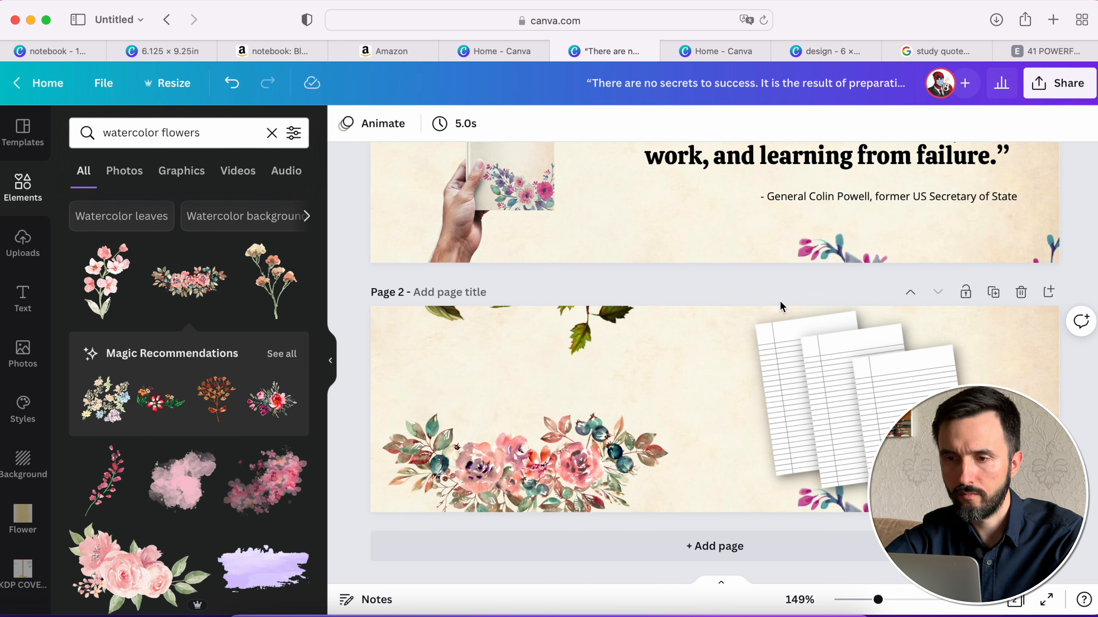
- Download both banner pages as 600 × 180 px PNG files and save them to the Desktop as Ready for upload.zip
{"action": "scroll", "coordinate": [873, 355], "scroll_direction": "up", "scroll_amount": 3}
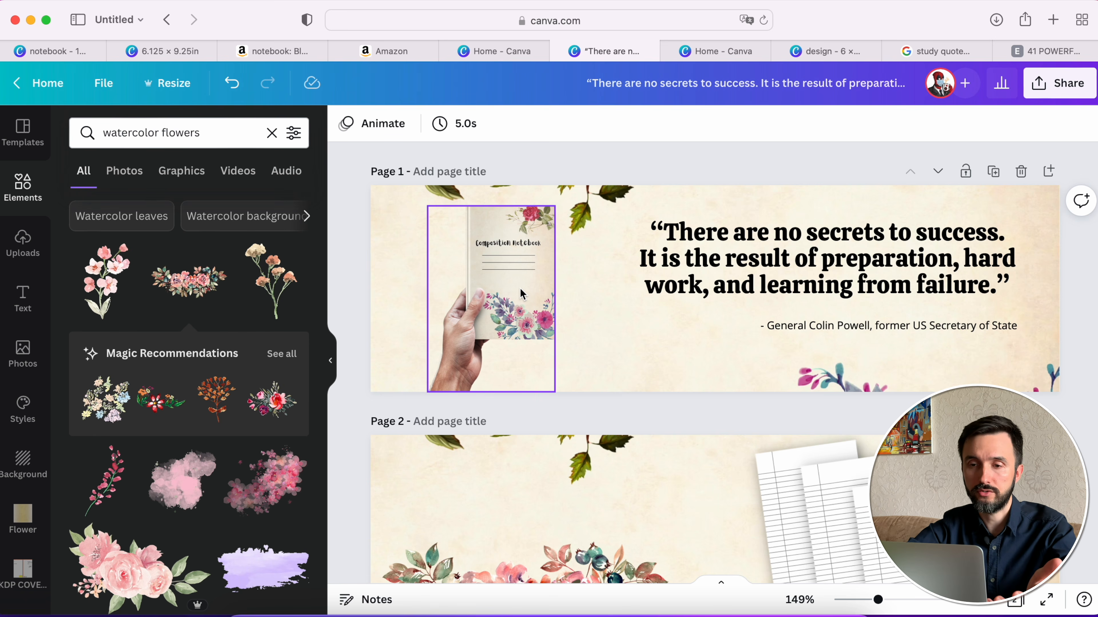
{"action": "scroll", "coordinate": [616, 262], "scroll_direction": "down", "scroll_amount": 5}
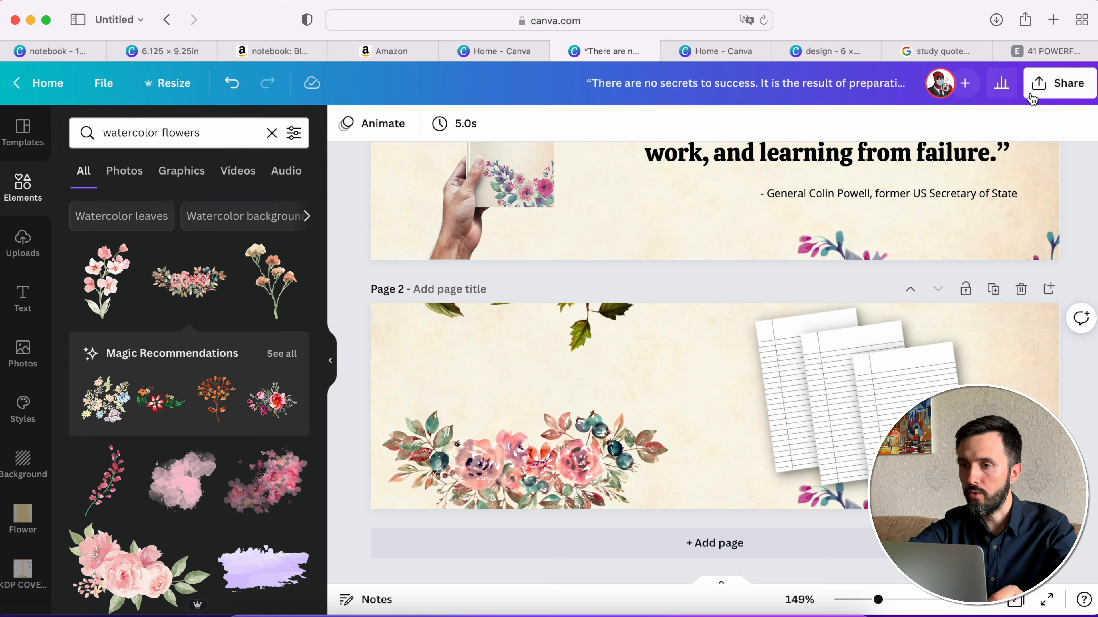
{"action": "left_click", "coordinate": [1072, 85]}
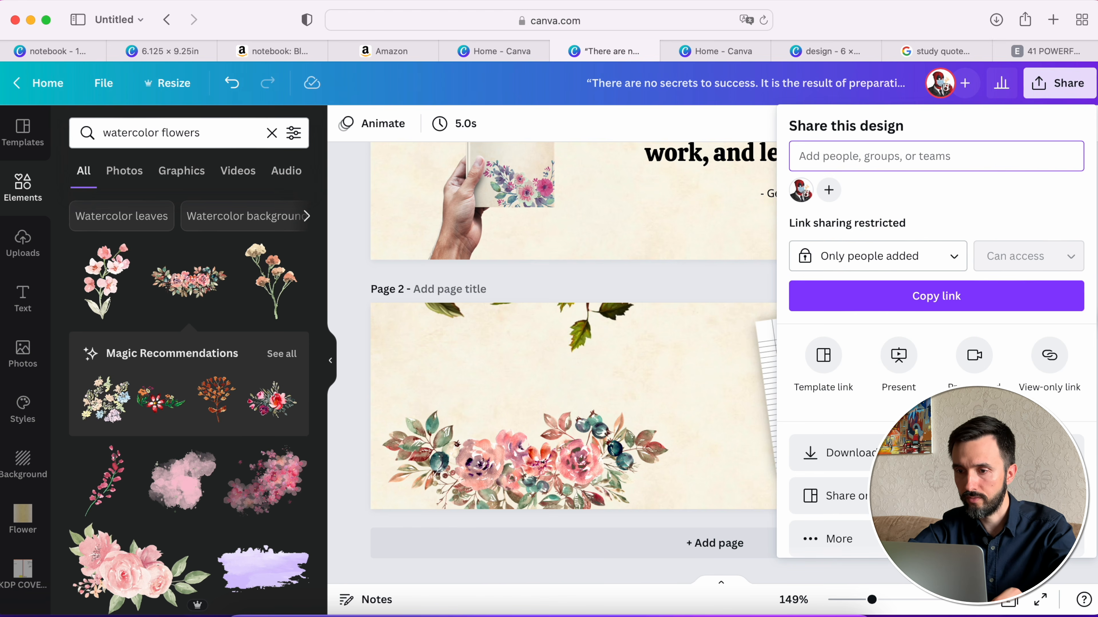
{"action": "left_click", "coordinate": [917, 453]}
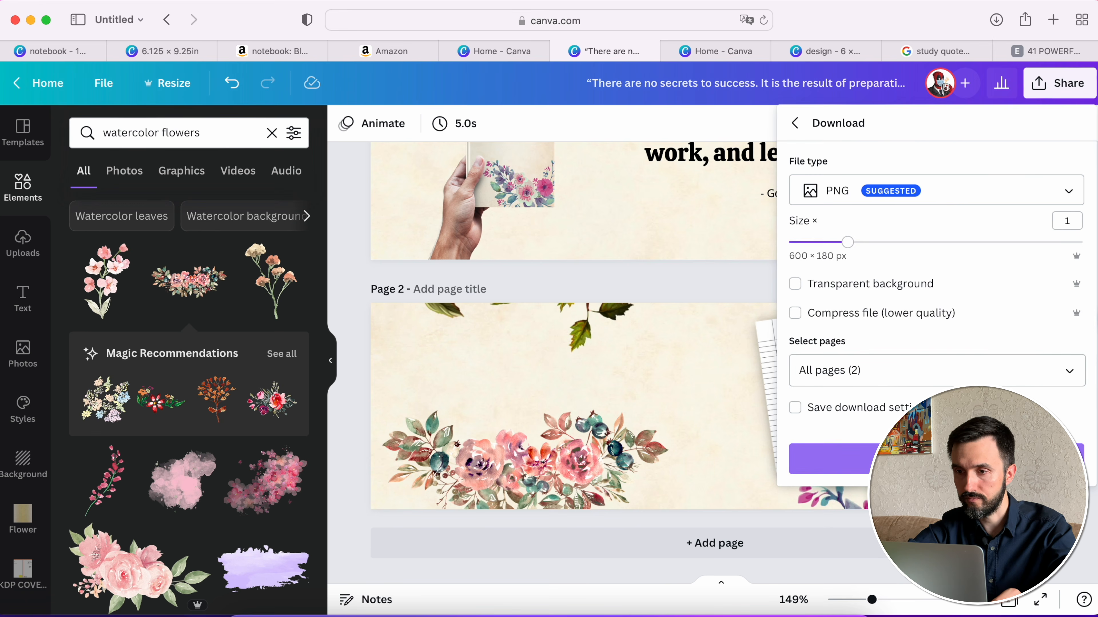
{"action": "left_click", "coordinate": [834, 459]}
{"action": "type", "text": "Ready for upload"}
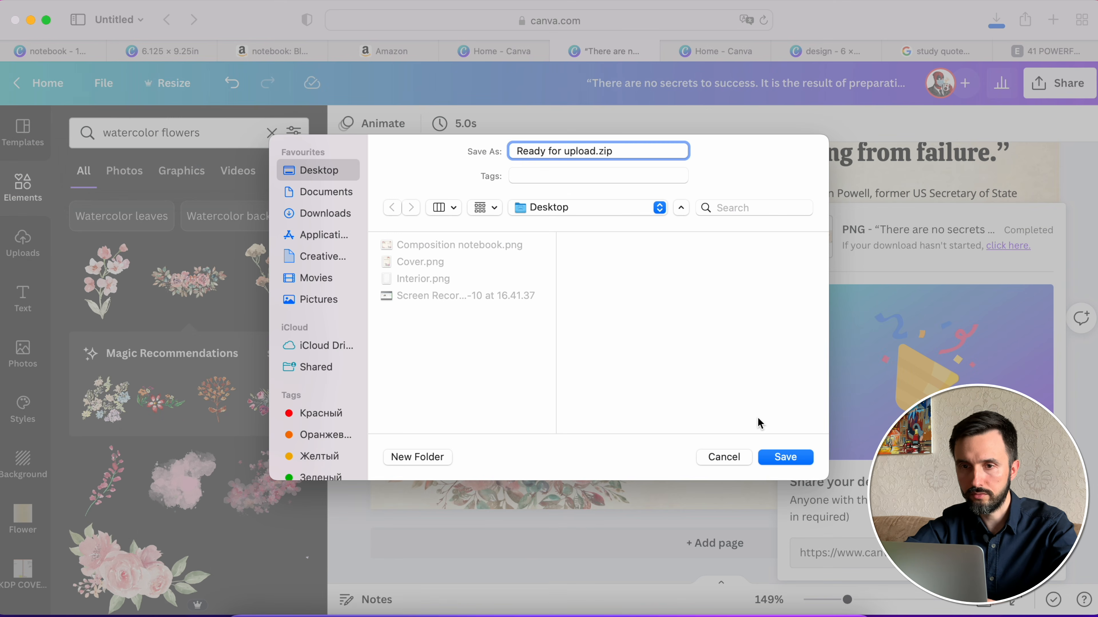
{"action": "left_click", "coordinate": [787, 460]}
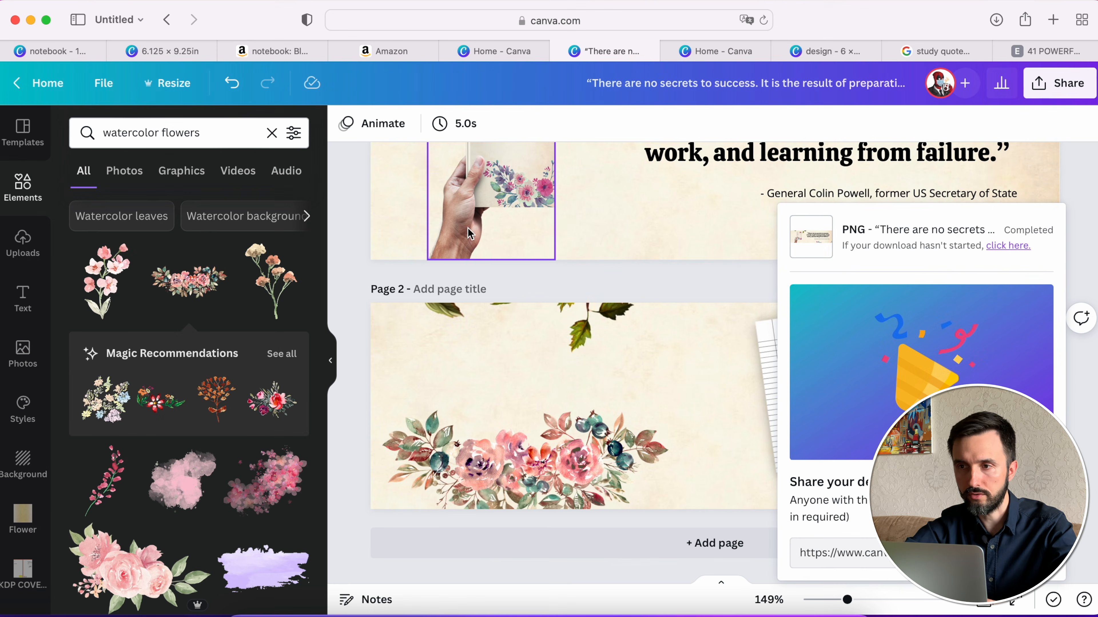
{"action": "left_click", "coordinate": [701, 272]}
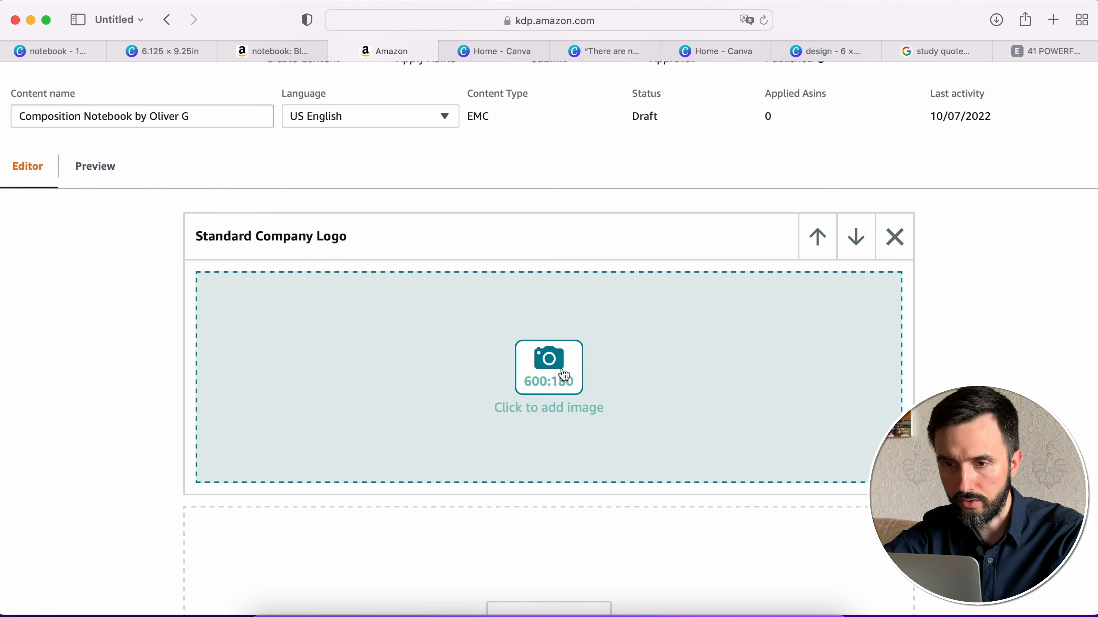
- Switch to the Amazon KDP A+ content page and upload 1.png from the Ready to upload folder as the logo module's image
{"action": "left_click", "coordinate": [564, 374]}
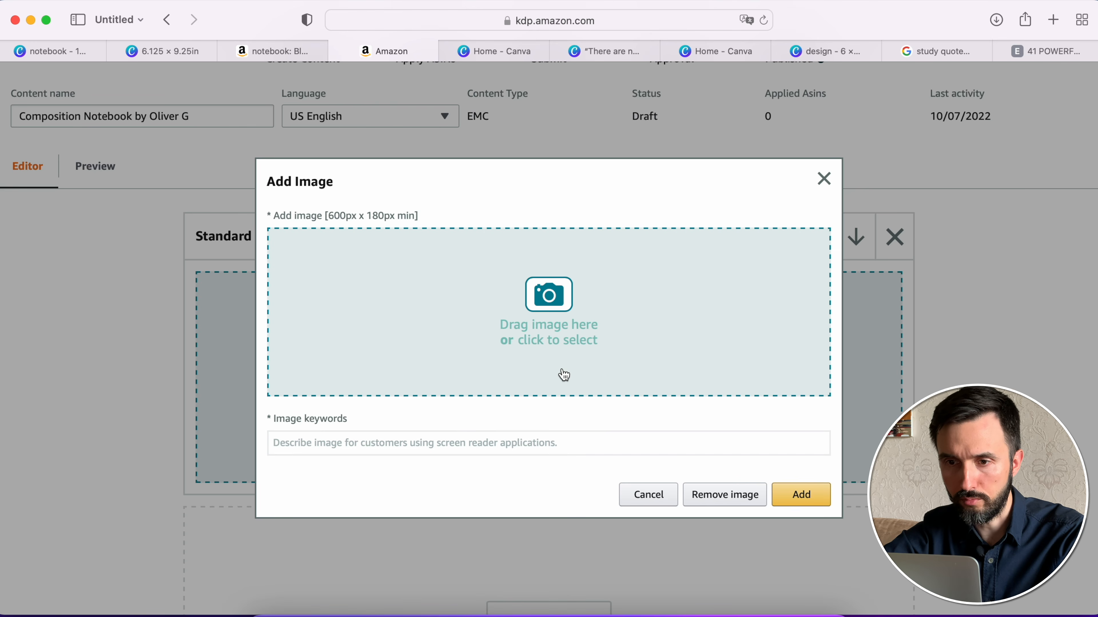
{"action": "left_click", "coordinate": [550, 303]}
{"action": "left_click", "coordinate": [458, 249]}
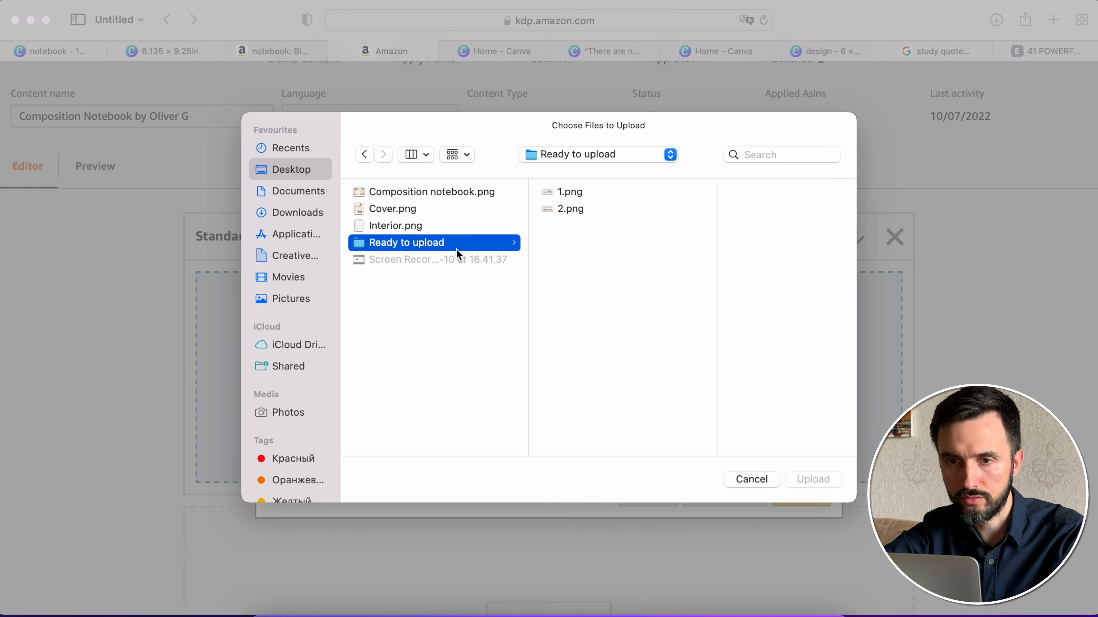
{"action": "left_click", "coordinate": [571, 193]}
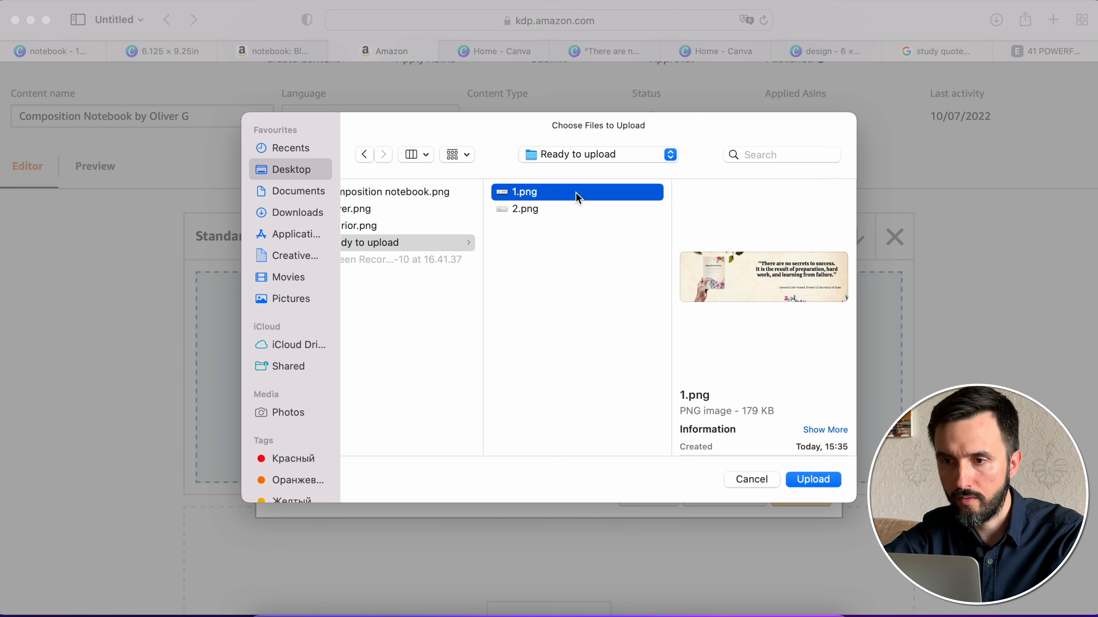
{"action": "double_click", "coordinate": [578, 197]}
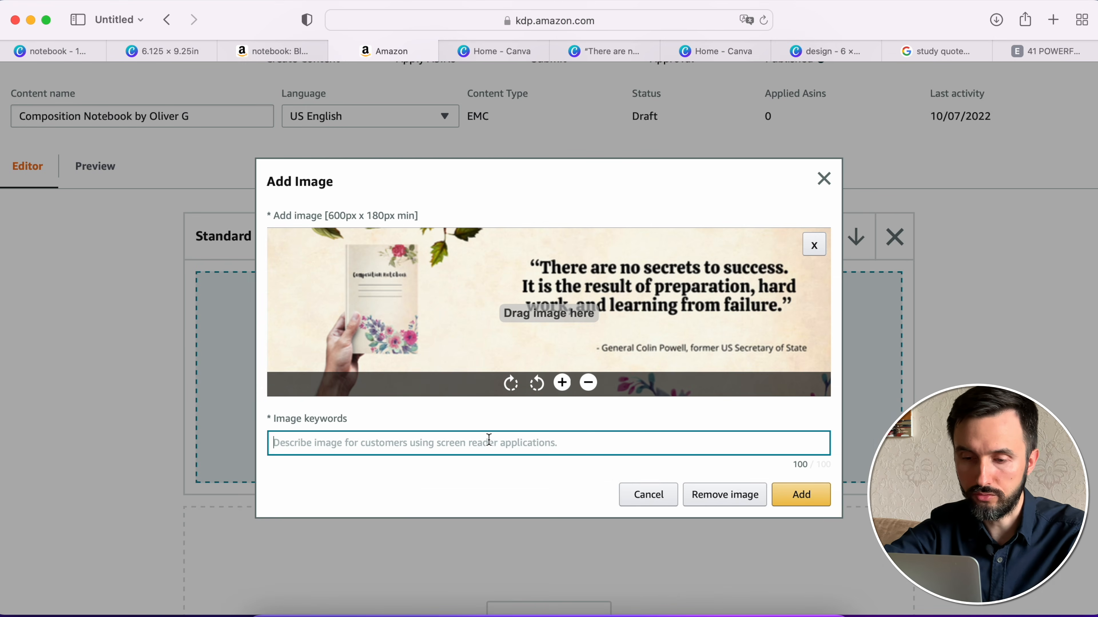
- Set the image keywords to "Composition notebook cover" and add the banner to the Standard Company Logo module
{"action": "type", "text": "Composition noteboo"}
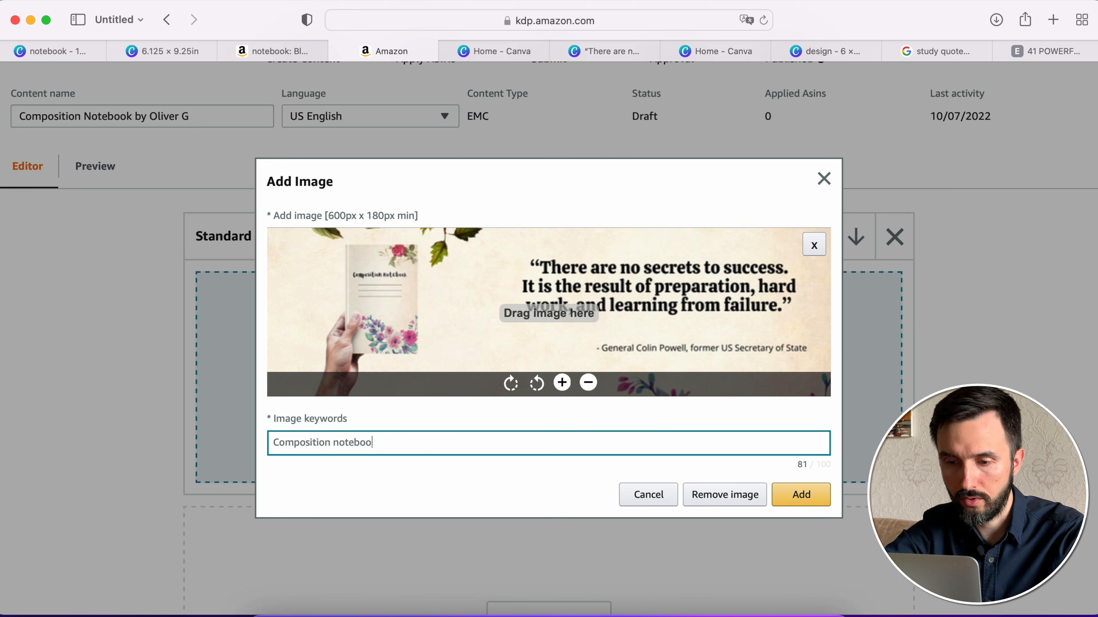
{"action": "type", "text": "k cover"}
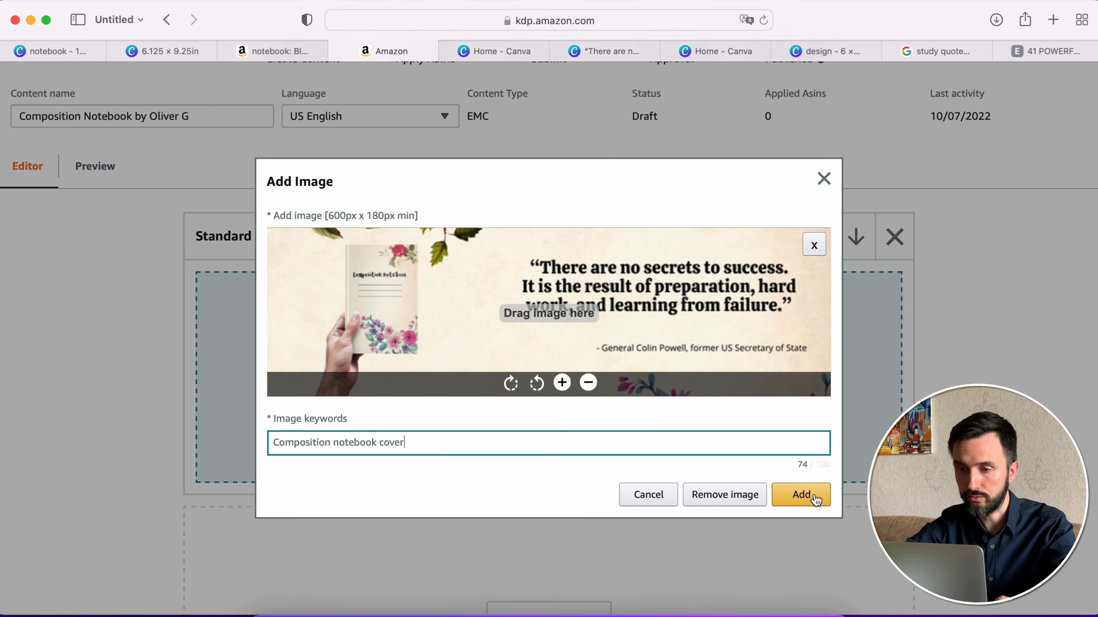
{"action": "left_click", "coordinate": [802, 494]}
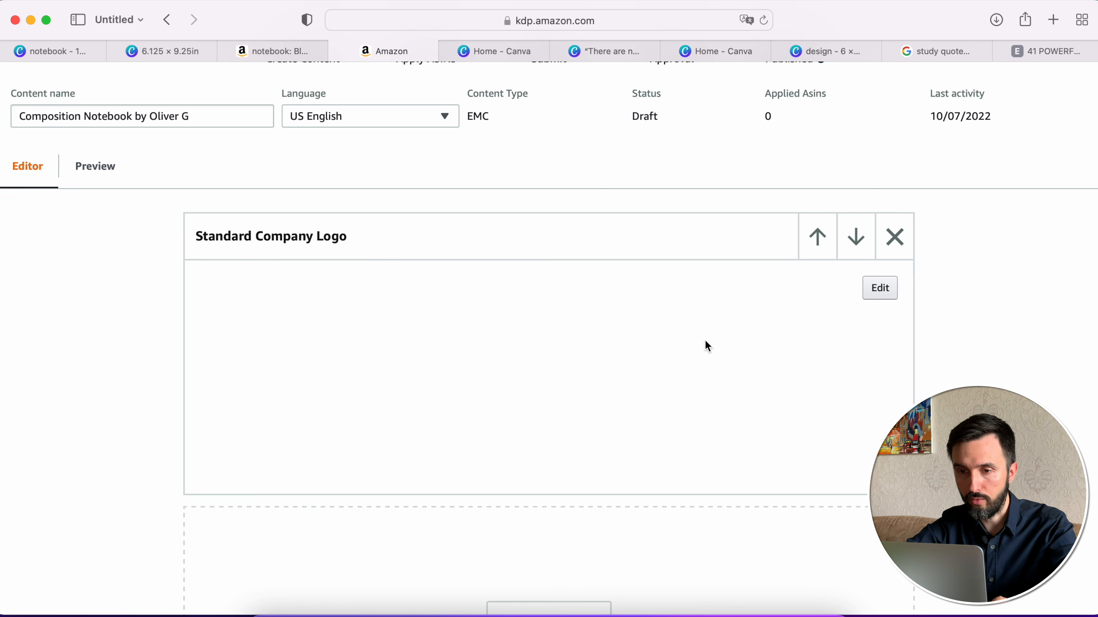
- Add two Standard Image & Dark Text Overlay modules below the Standard Company Logo module
{"action": "scroll", "coordinate": [552, 405], "scroll_direction": "down", "scroll_amount": 6}
{"action": "left_click", "coordinate": [551, 405]}
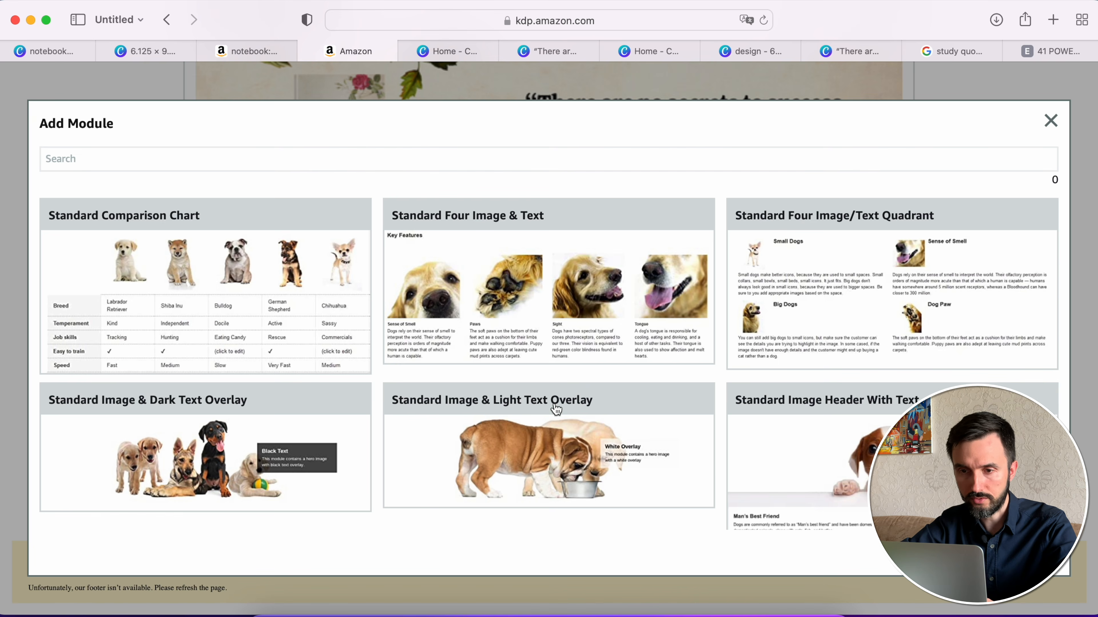
{"action": "scroll", "coordinate": [383, 289], "scroll_direction": "down", "scroll_amount": 5}
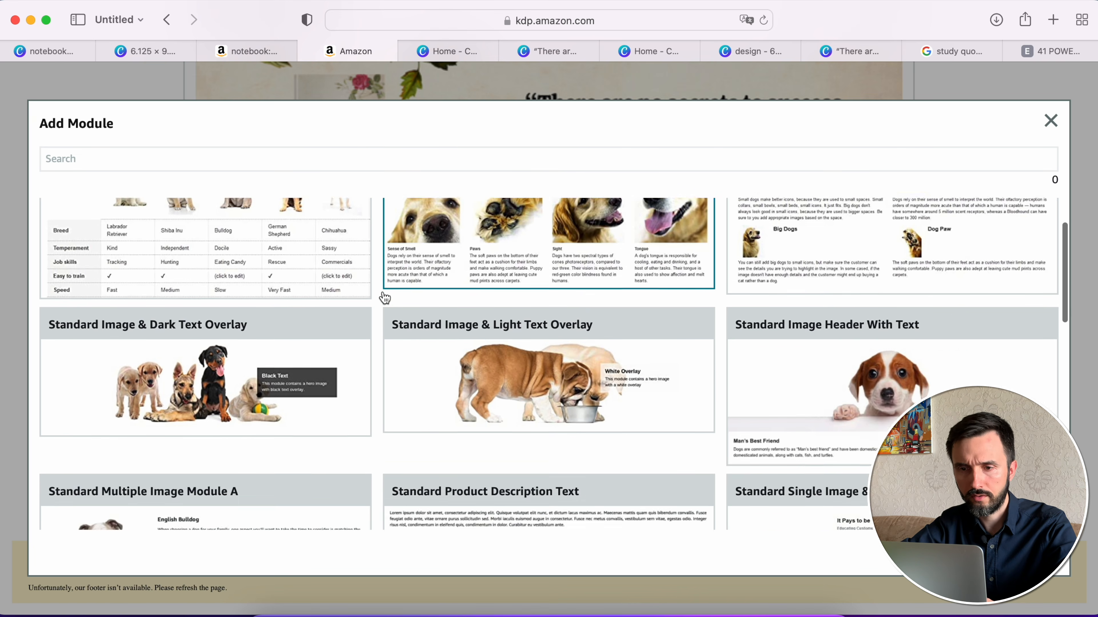
{"action": "scroll", "coordinate": [385, 298], "scroll_direction": "down", "scroll_amount": 13}
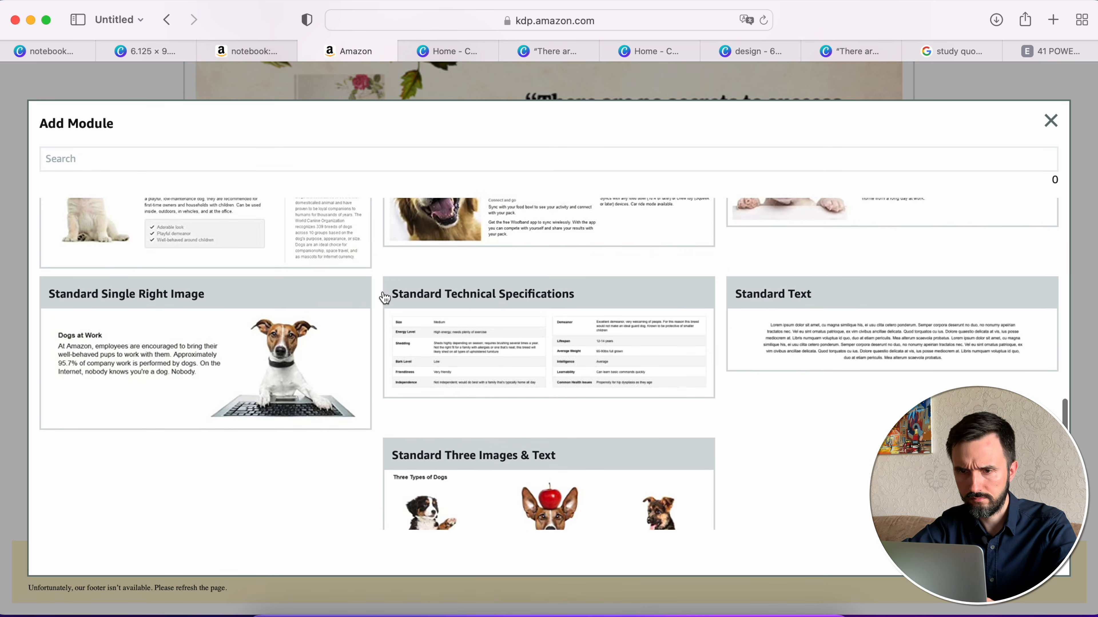
{"action": "scroll", "coordinate": [385, 298], "scroll_direction": "up", "scroll_amount": 10}
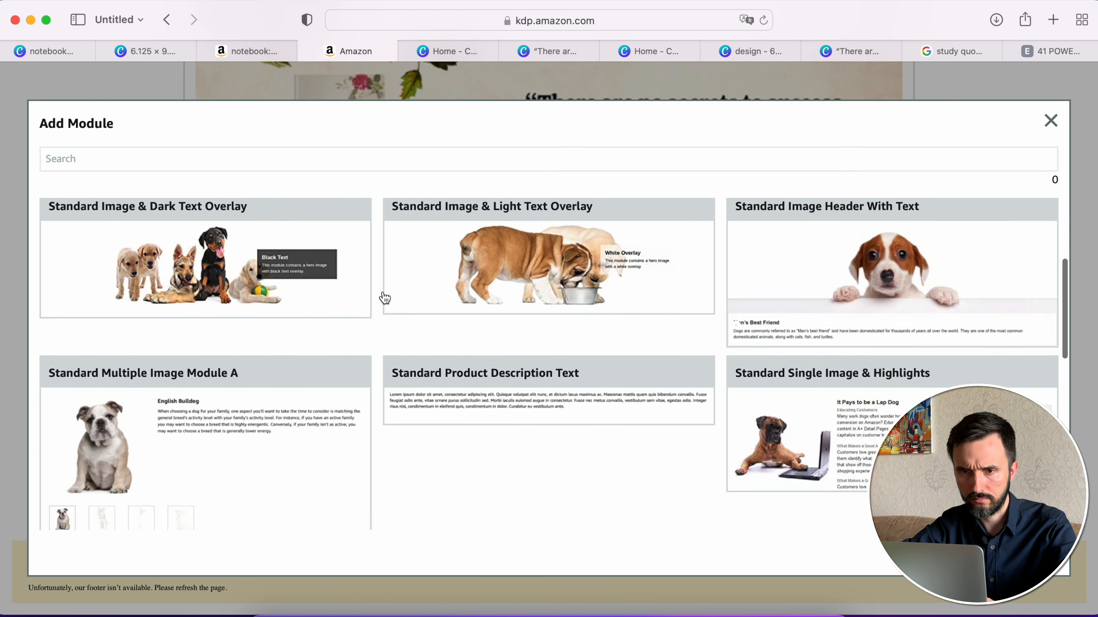
{"action": "scroll", "coordinate": [385, 299], "scroll_direction": "up", "scroll_amount": 2}
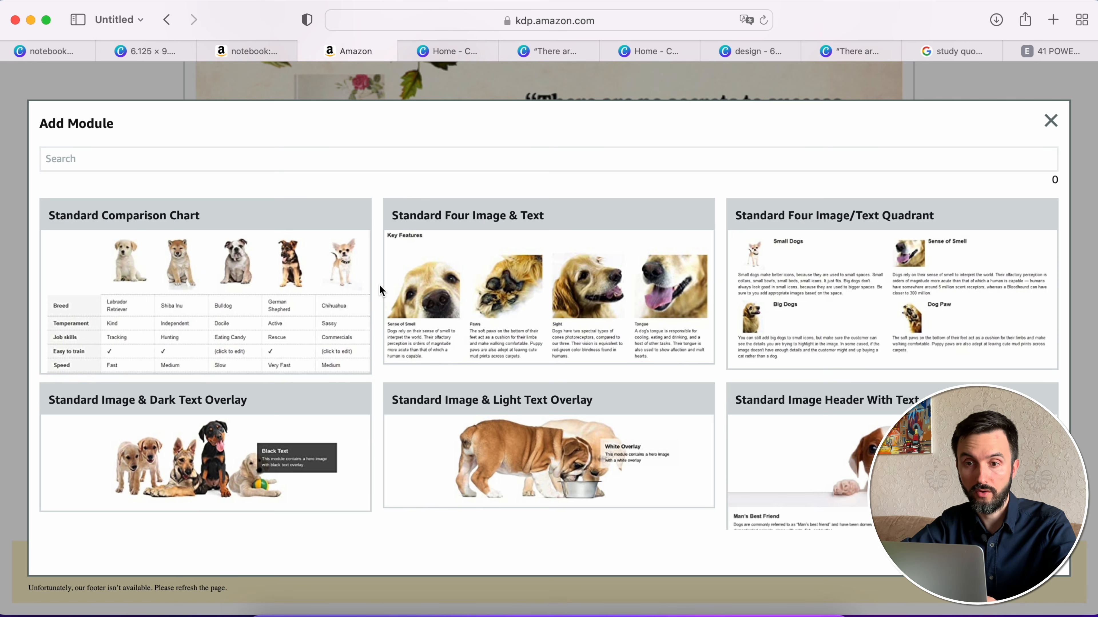
{"action": "scroll", "coordinate": [375, 294], "scroll_direction": "down", "scroll_amount": 3}
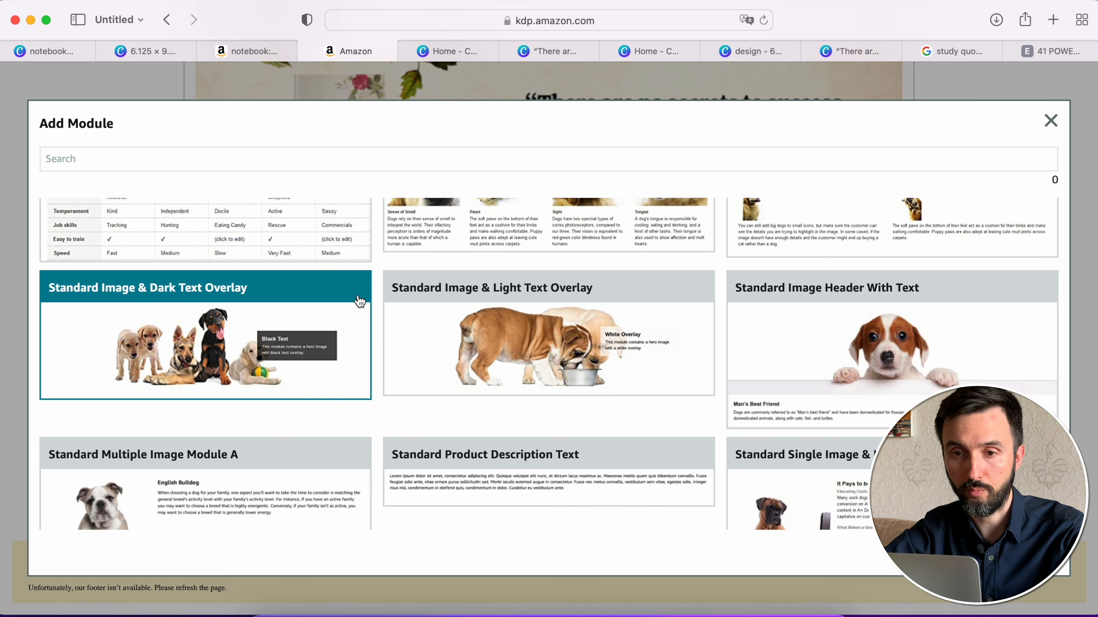
{"action": "left_click", "coordinate": [327, 302]}
{"action": "scroll", "coordinate": [556, 346], "scroll_direction": "down", "scroll_amount": 5}
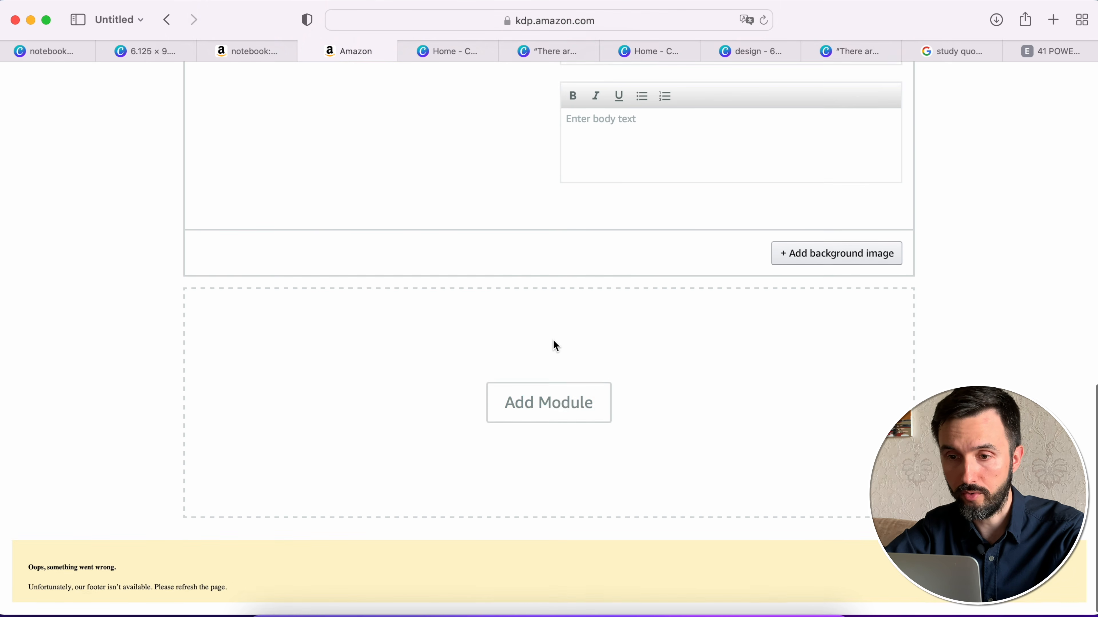
{"action": "left_click", "coordinate": [551, 402]}
{"action": "left_click", "coordinate": [300, 463]}
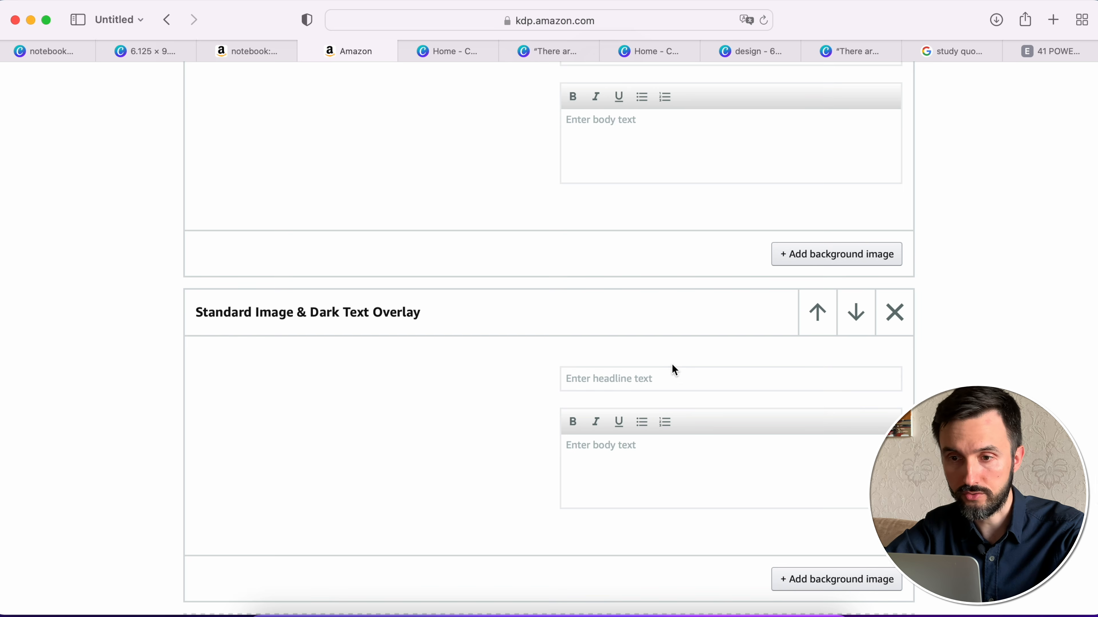
- Remove the Standard Company Logo module and open the background image dialog of the first Standard Image & Dark Text Overlay module
{"action": "scroll", "coordinate": [674, 367], "scroll_direction": "up", "scroll_amount": 10}
{"action": "scroll", "coordinate": [674, 370], "scroll_direction": "up", "scroll_amount": 1}
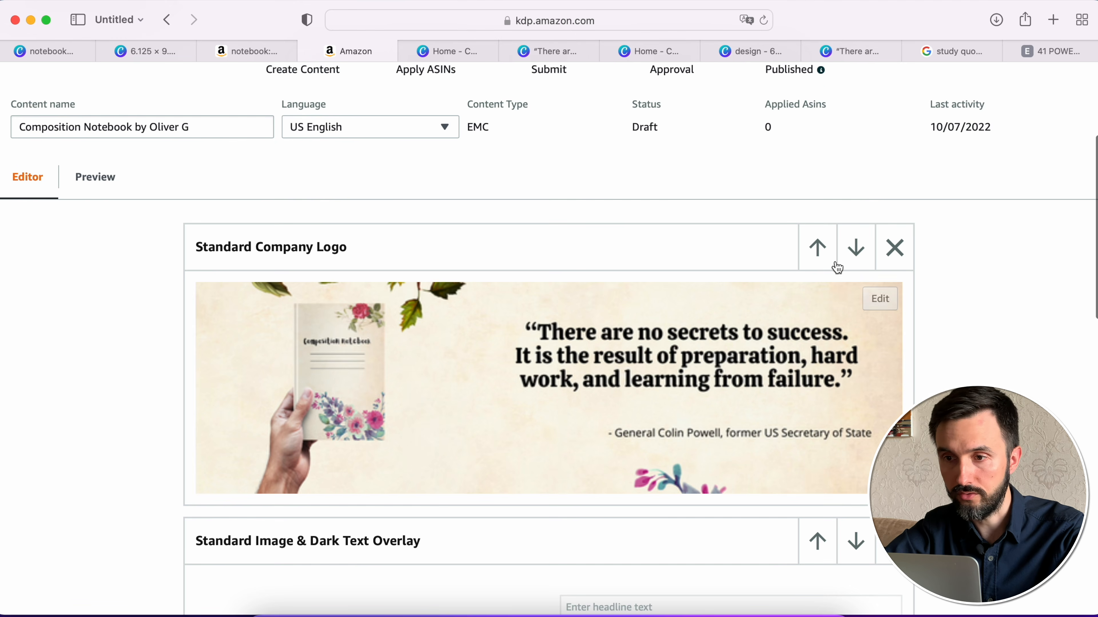
{"action": "left_click", "coordinate": [893, 249]}
{"action": "left_click", "coordinate": [812, 370]}
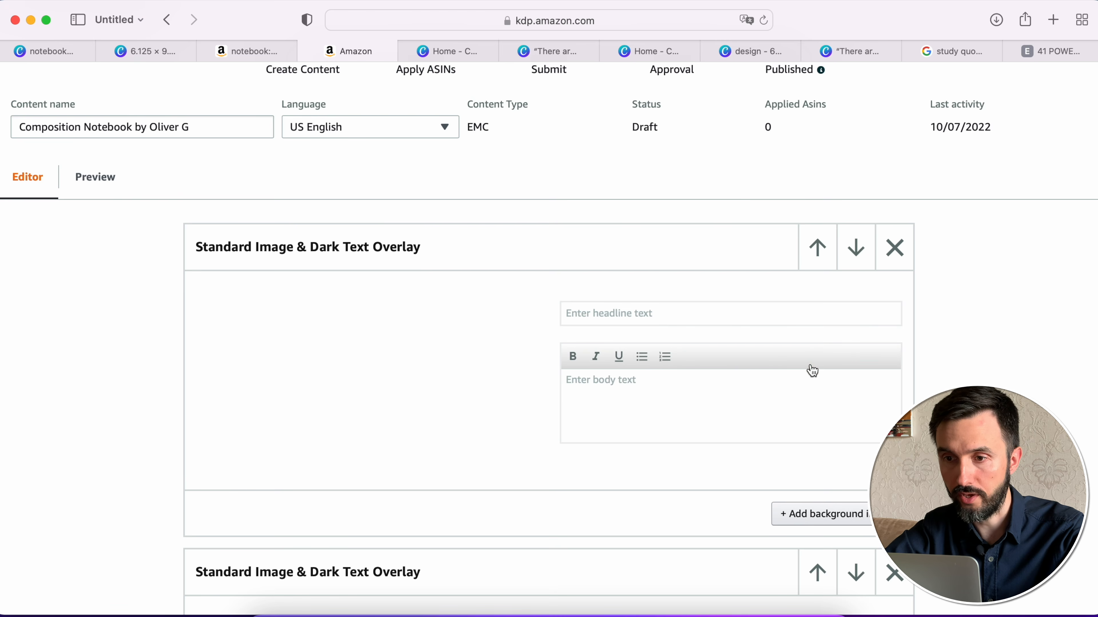
{"action": "scroll", "coordinate": [622, 339], "scroll_direction": "down", "scroll_amount": 3}
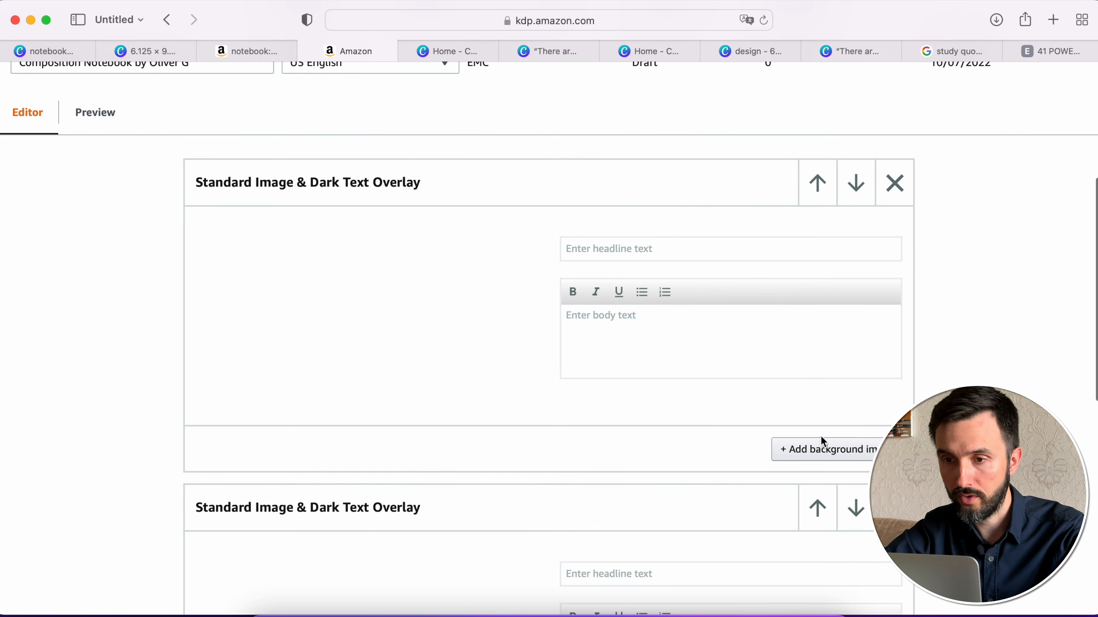
{"action": "left_click", "coordinate": [834, 448]}
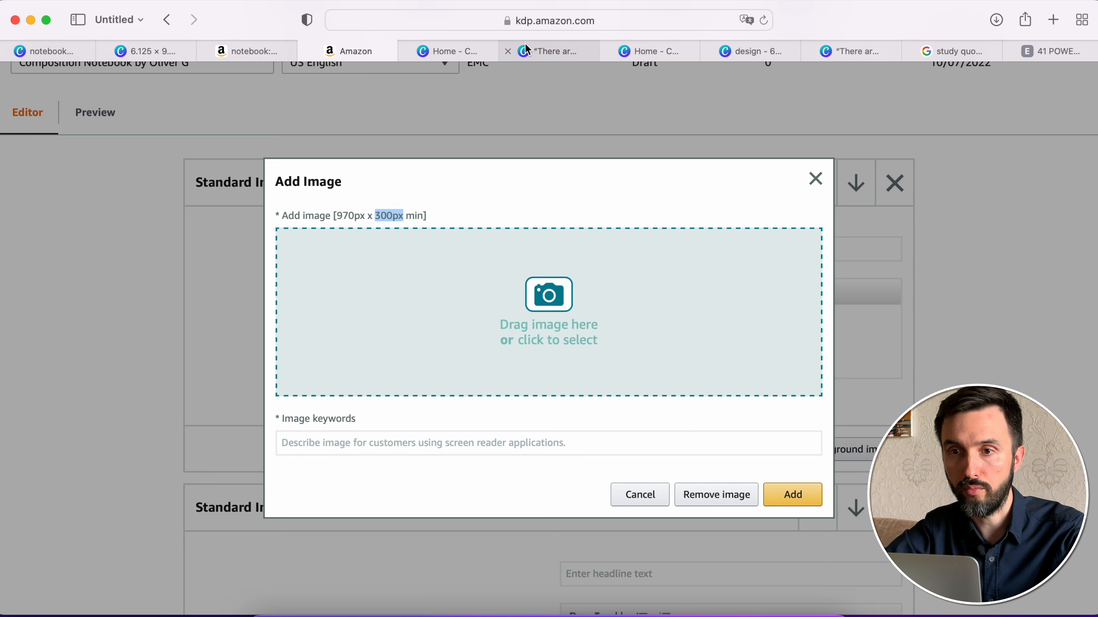
- Switch to the banner design in Canva and create a copy of it resized to 970 × 300 px
{"action": "left_click", "coordinate": [545, 51]}
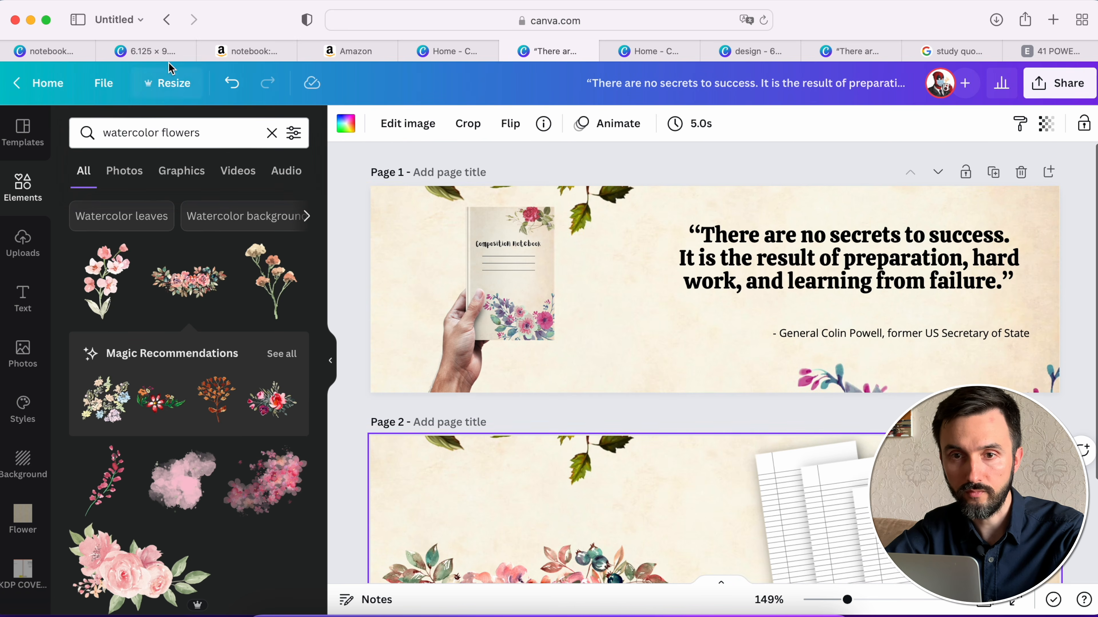
{"action": "left_click", "coordinate": [172, 84]}
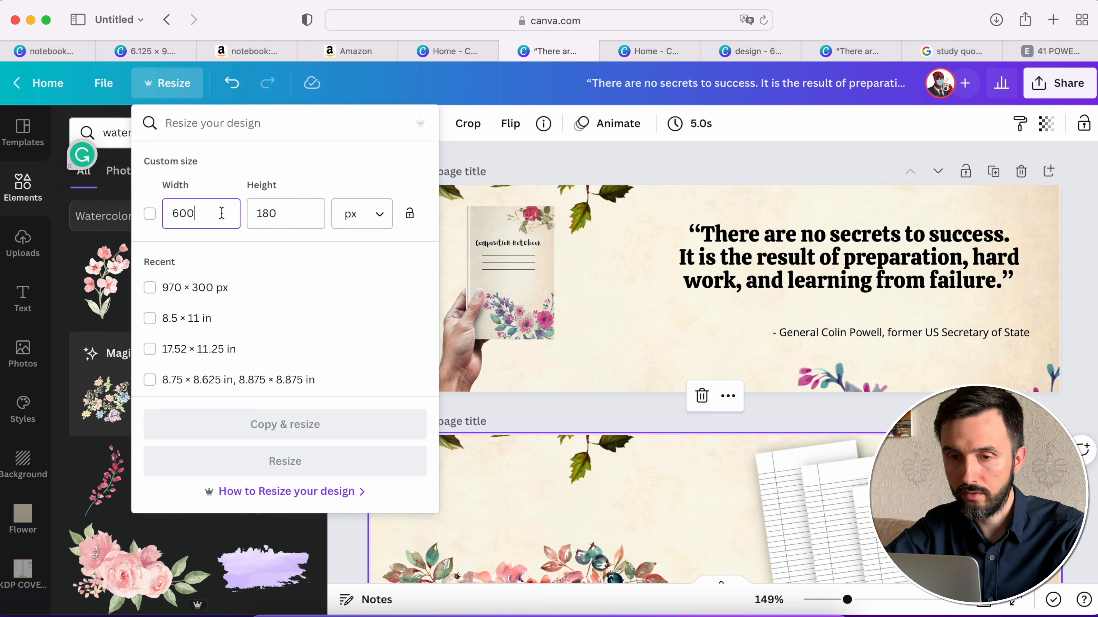
{"action": "key", "text": "BackSpace"}
{"action": "key", "text": "BackSpace"}
{"action": "key", "text": "BackSpace"}
{"action": "type", "text": "970"}
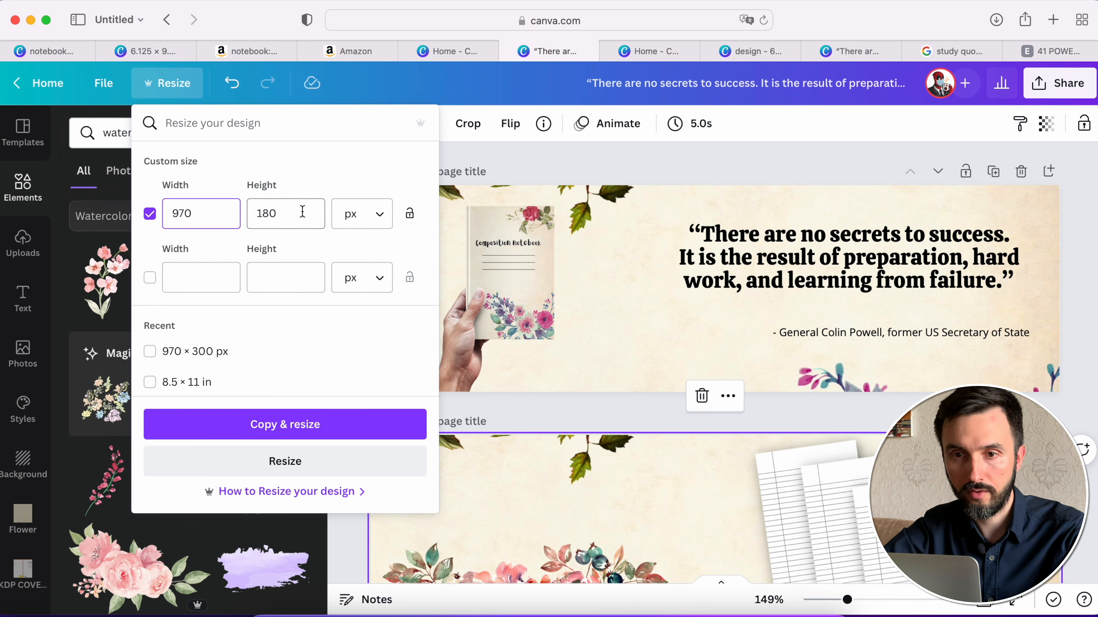
{"action": "key", "text": "Tab"}
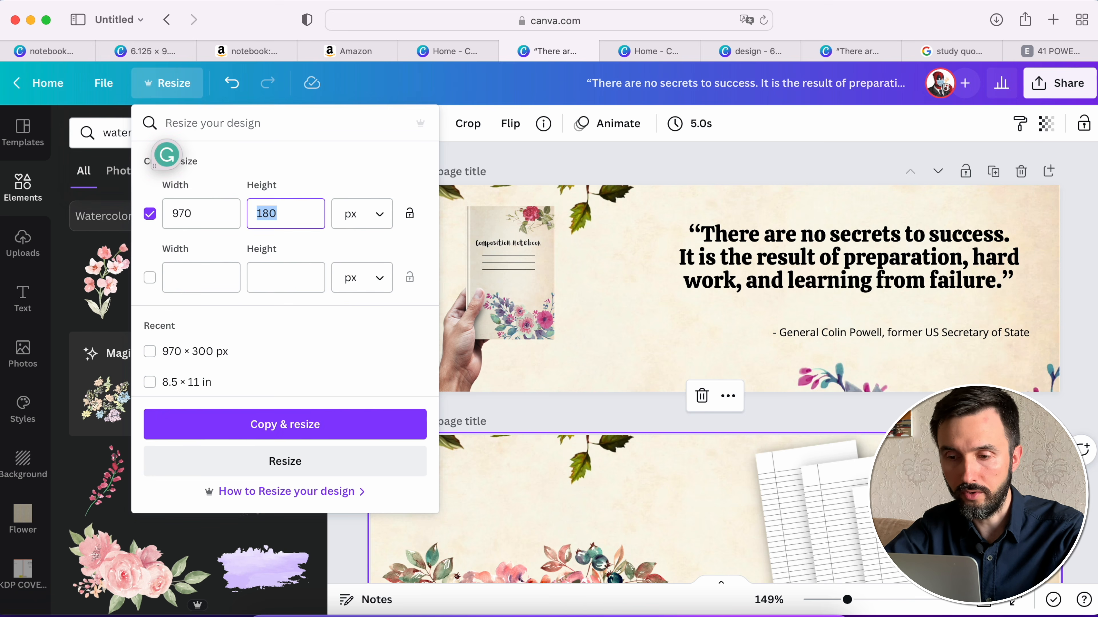
{"action": "type", "text": "300"}
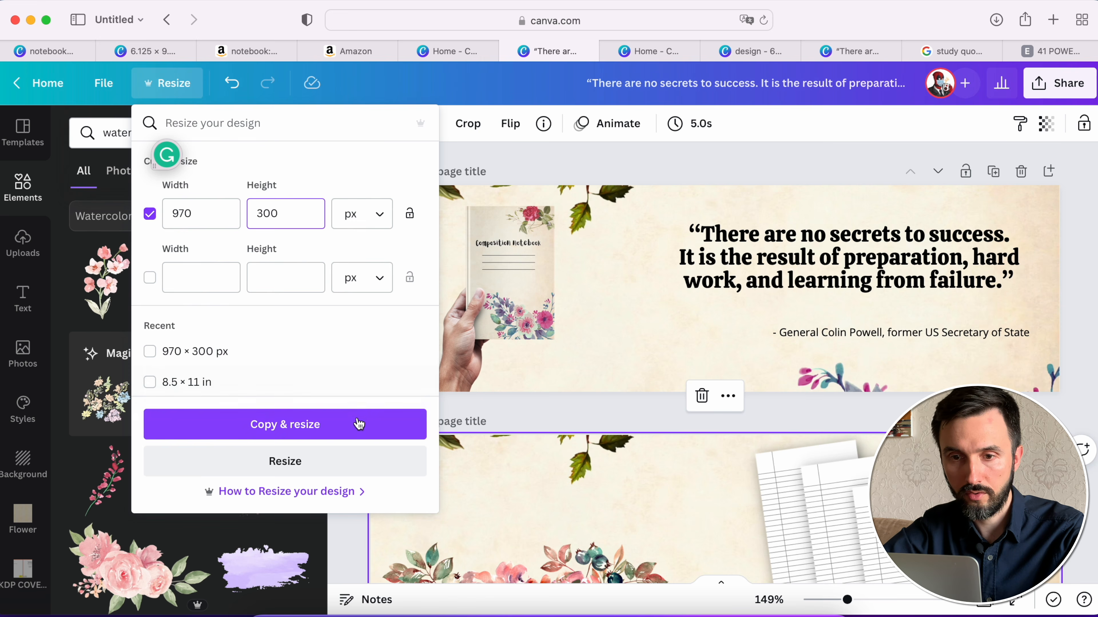
{"action": "left_click", "coordinate": [341, 433]}
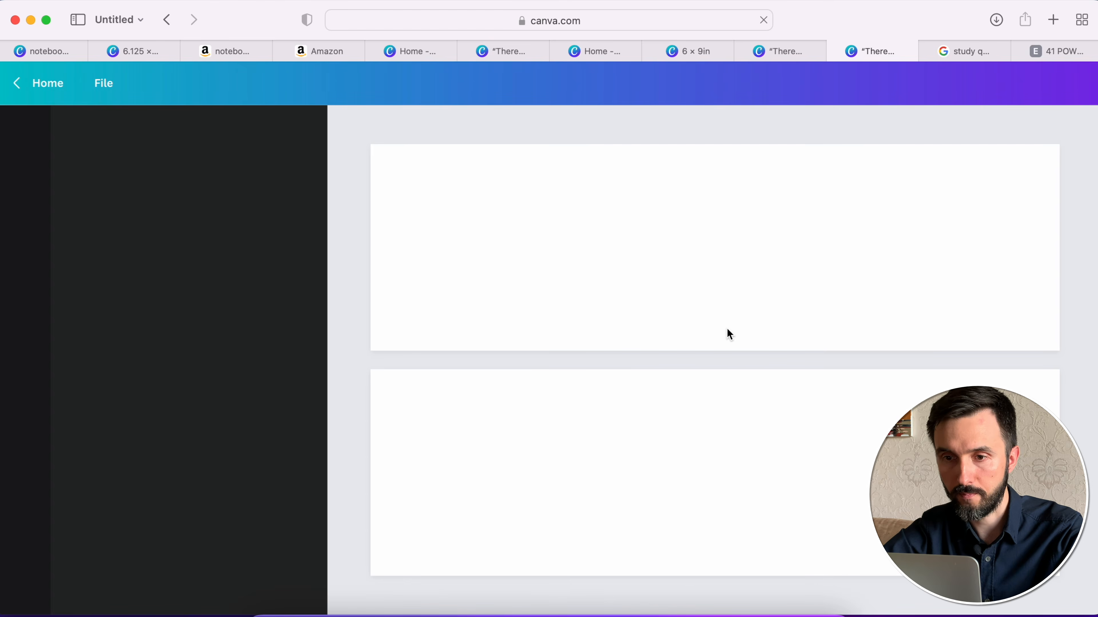
- Shift the hand holding the notebook slightly down to the lower edge of the page 1 banner in the resized copy
{"action": "scroll", "coordinate": [726, 329], "scroll_direction": "up", "scroll_amount": 2}
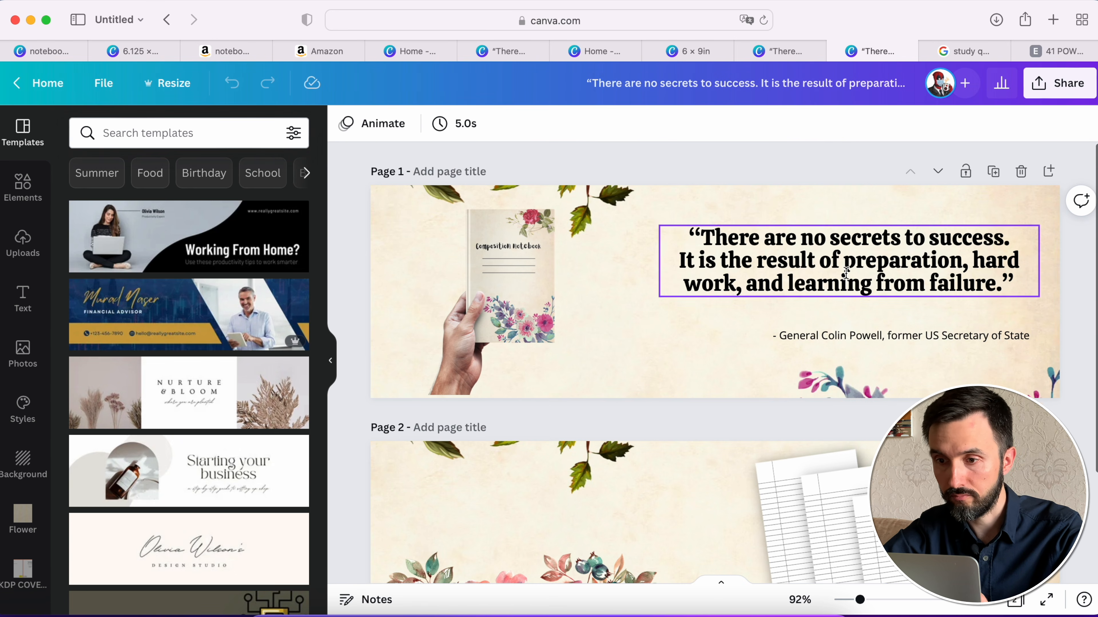
{"action": "scroll", "coordinate": [821, 260], "scroll_direction": "down", "scroll_amount": 3}
{"action": "scroll", "coordinate": [800, 195], "scroll_direction": "up", "scroll_amount": 3}
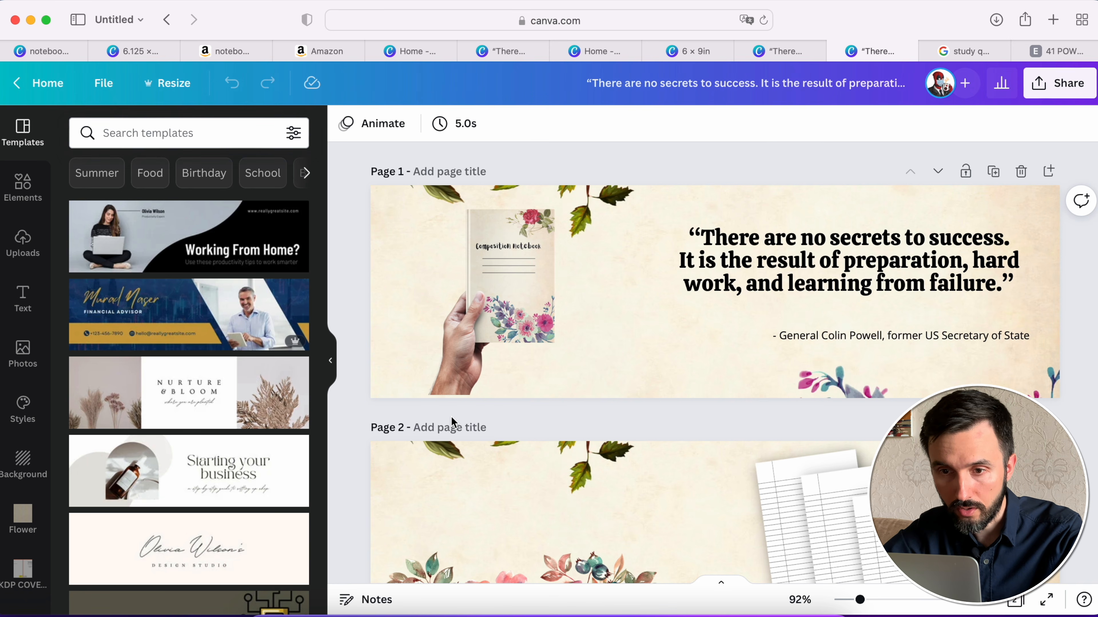
{"action": "left_click_drag", "start_coordinate": [496, 314], "coordinate": [496, 319]}
{"action": "left_click", "coordinate": [665, 432]}
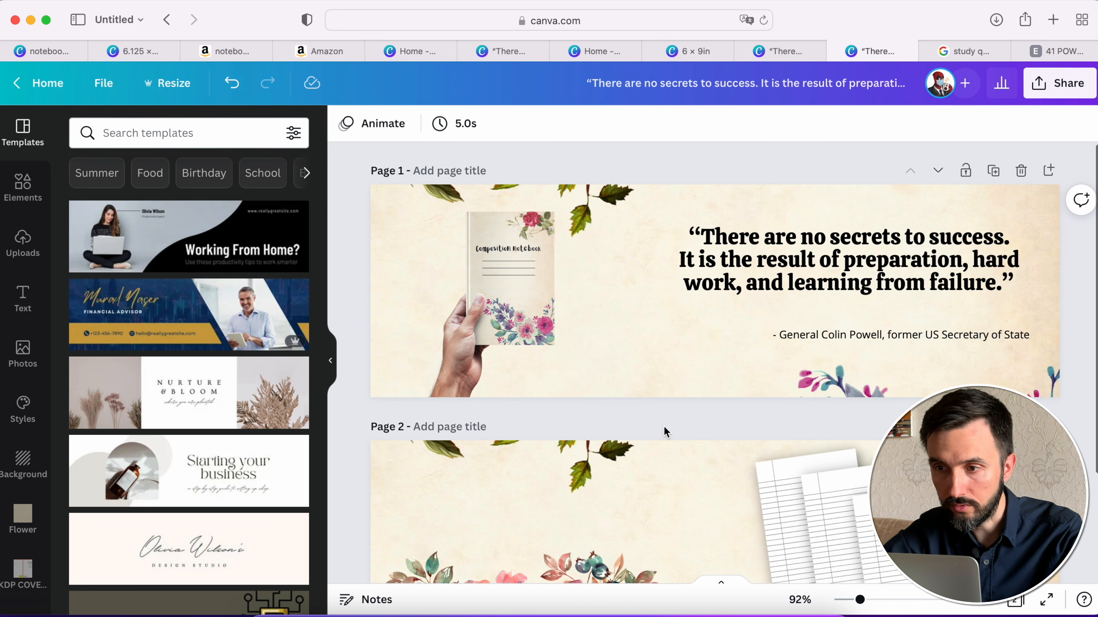
{"action": "scroll", "coordinate": [662, 434], "scroll_direction": "down", "scroll_amount": 3}
{"action": "scroll", "coordinate": [929, 362], "scroll_direction": "up", "scroll_amount": 3}
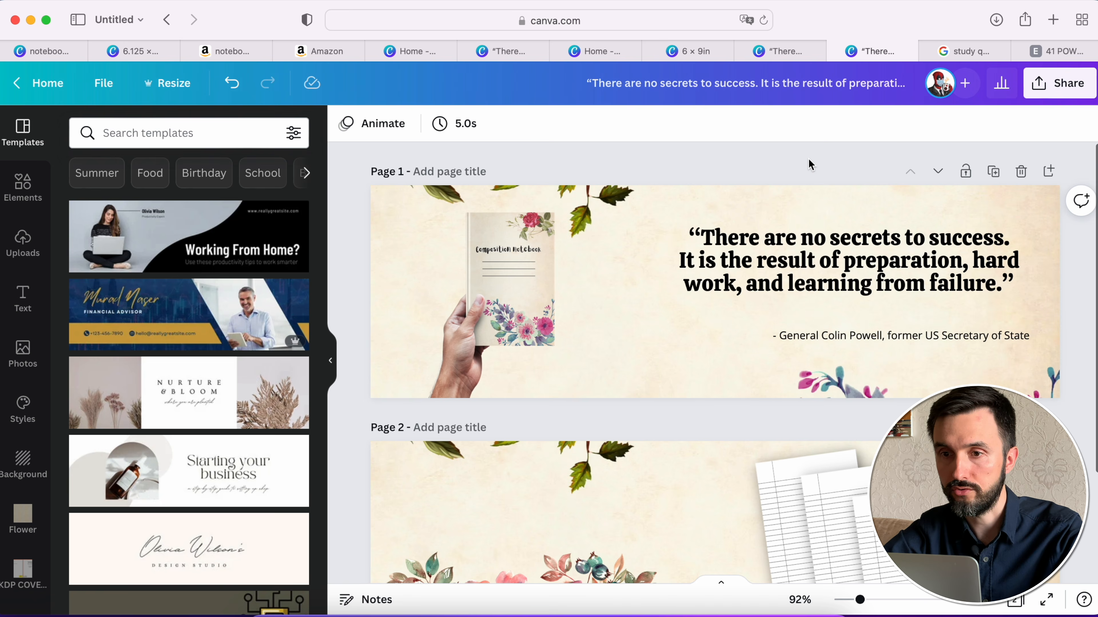
- Download both resized banner pages as 970 × 300 px PNG files into the Ready to upload folder, named "2 ready to upload"
{"action": "left_click", "coordinate": [1058, 84]}
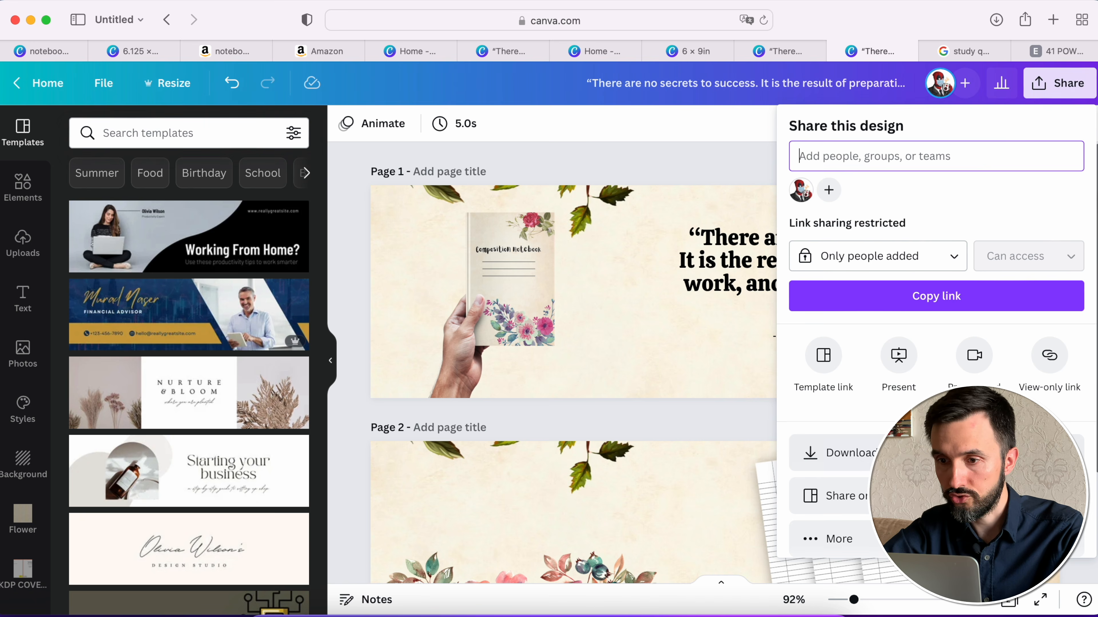
{"action": "left_click", "coordinate": [829, 453]}
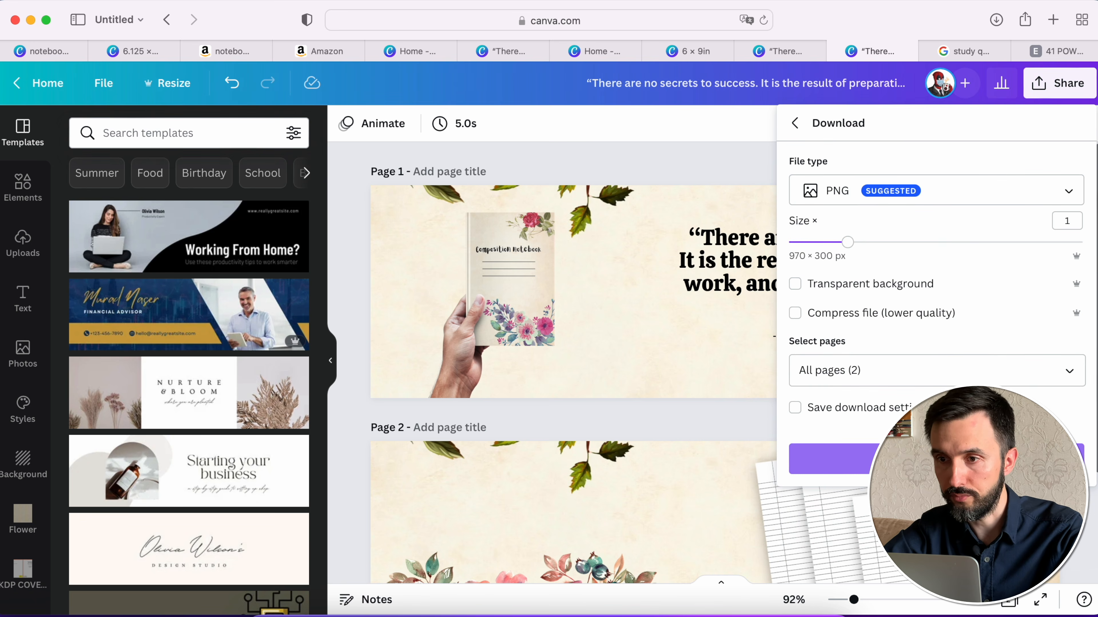
{"action": "left_click", "coordinate": [934, 459]}
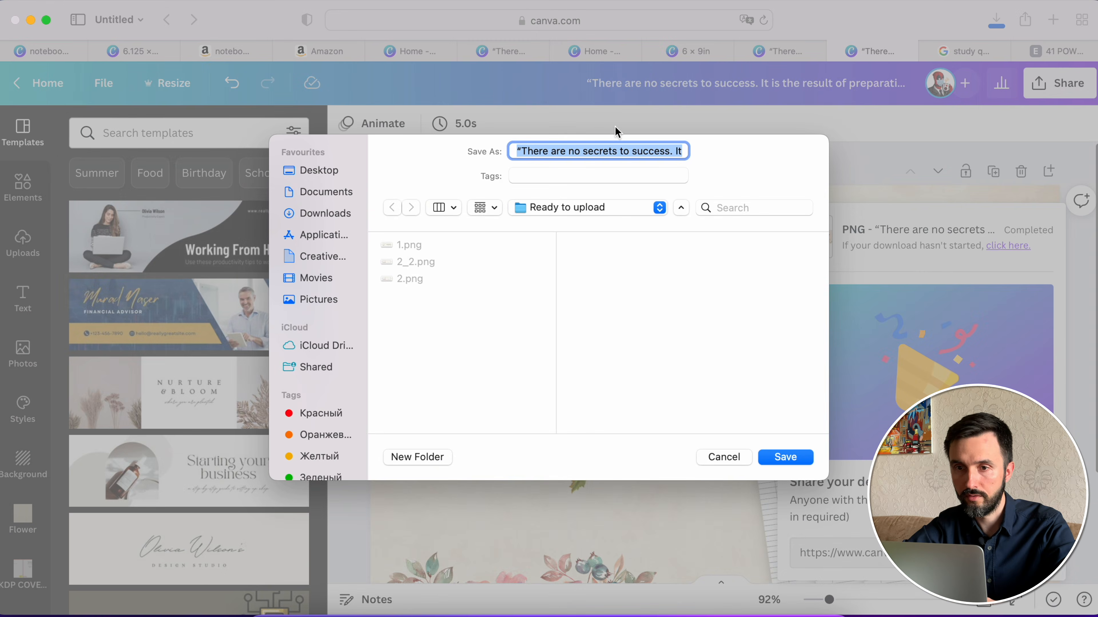
{"action": "key", "text": "Return"}
- Switch back to the Amazon KDP page and upload 1.png from the "2 ready to upload" folder as the first module's background image
{"action": "left_click", "coordinate": [316, 52]}
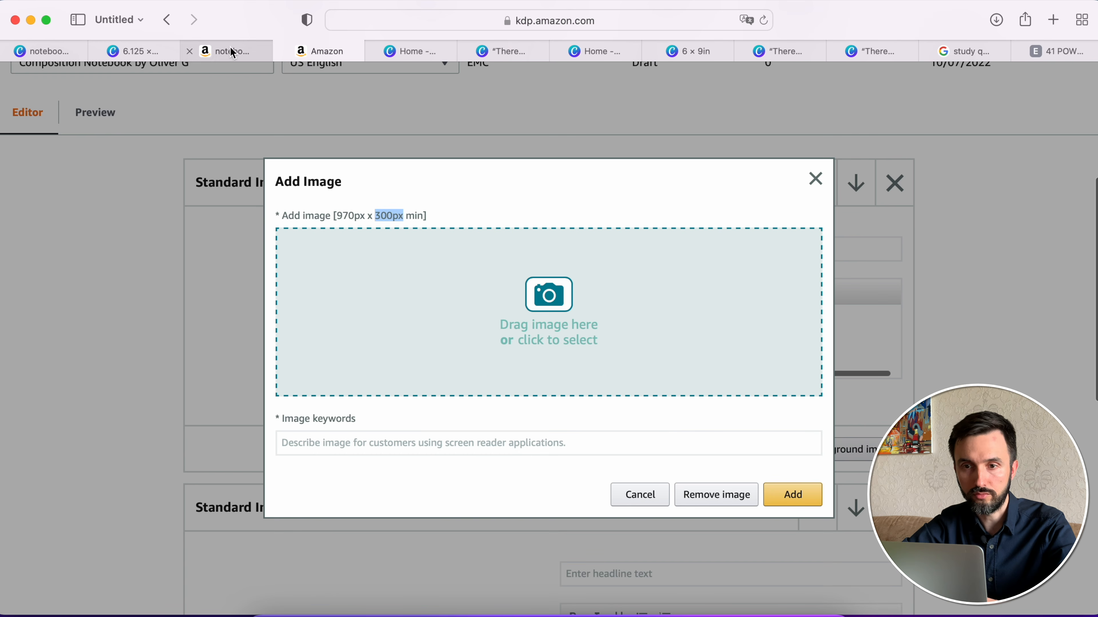
{"action": "left_click", "coordinate": [548, 283]}
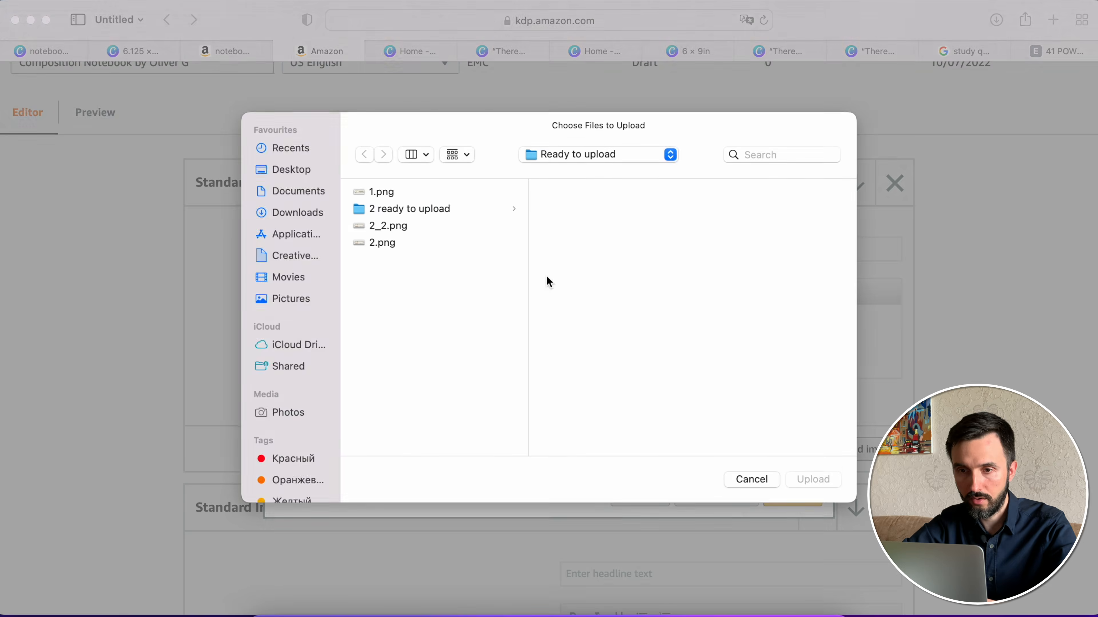
{"action": "left_click", "coordinate": [414, 211]}
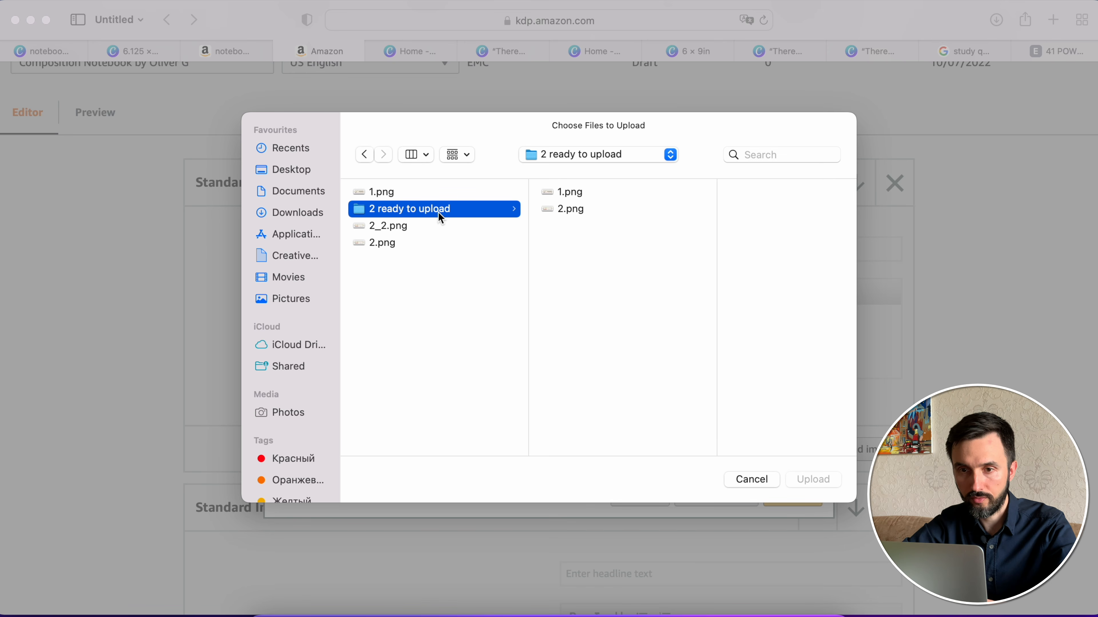
{"action": "left_click", "coordinate": [569, 193]}
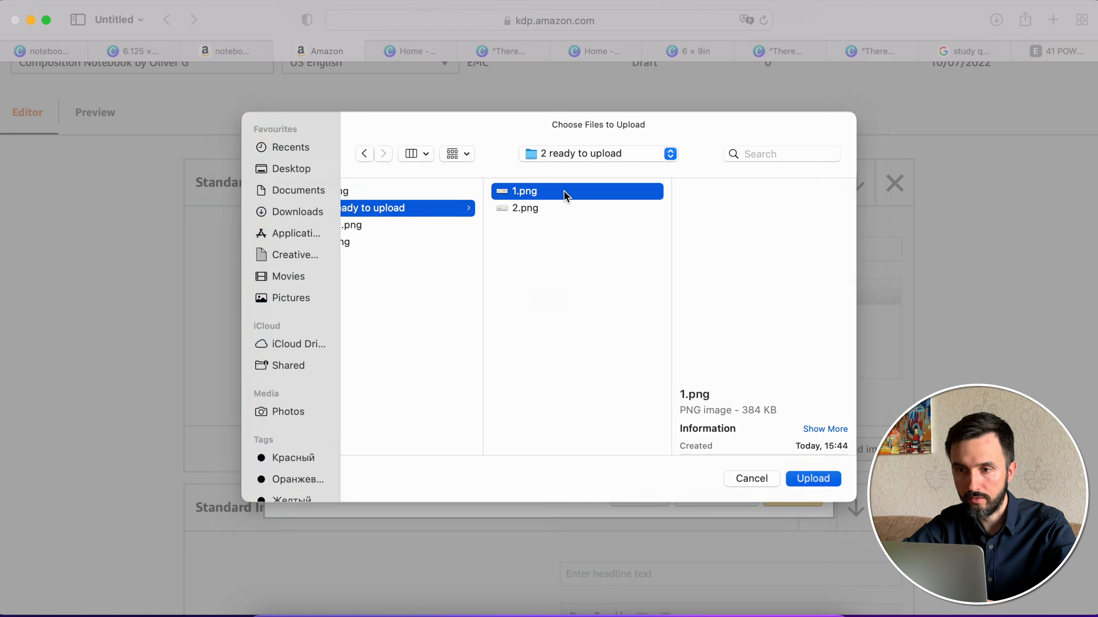
{"action": "key", "text": "Return"}
- Enter image keywords describing the composition cover and add the quote banner to the first Standard Image & Dark Text Overlay module
{"action": "left_click", "coordinate": [483, 446]}
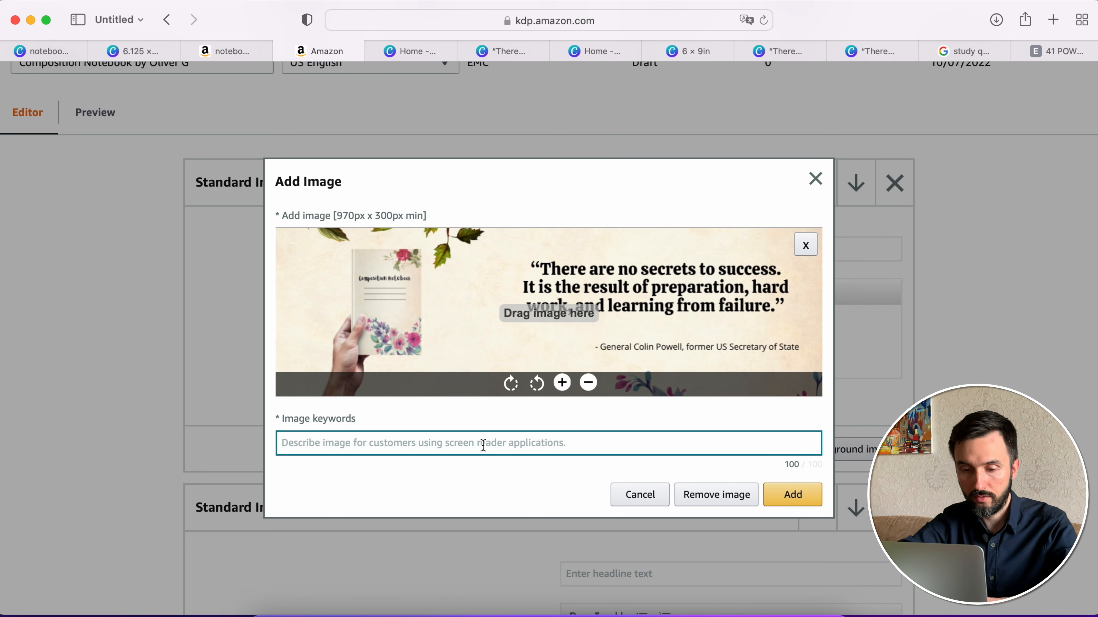
{"action": "type", "text": "Composition cover"}
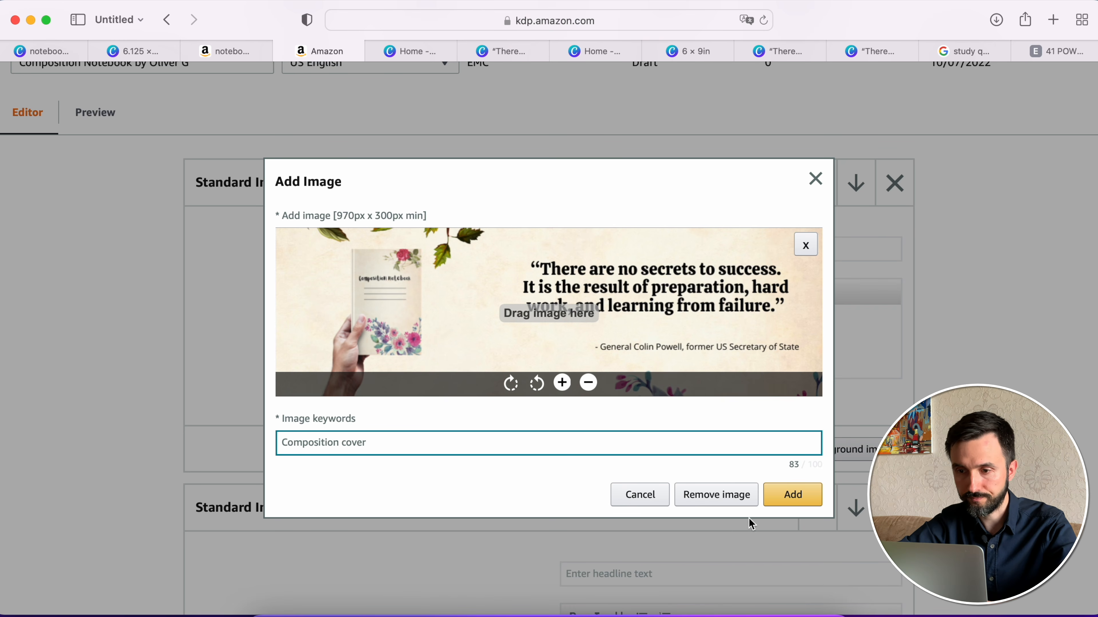
{"action": "left_click", "coordinate": [799, 497]}
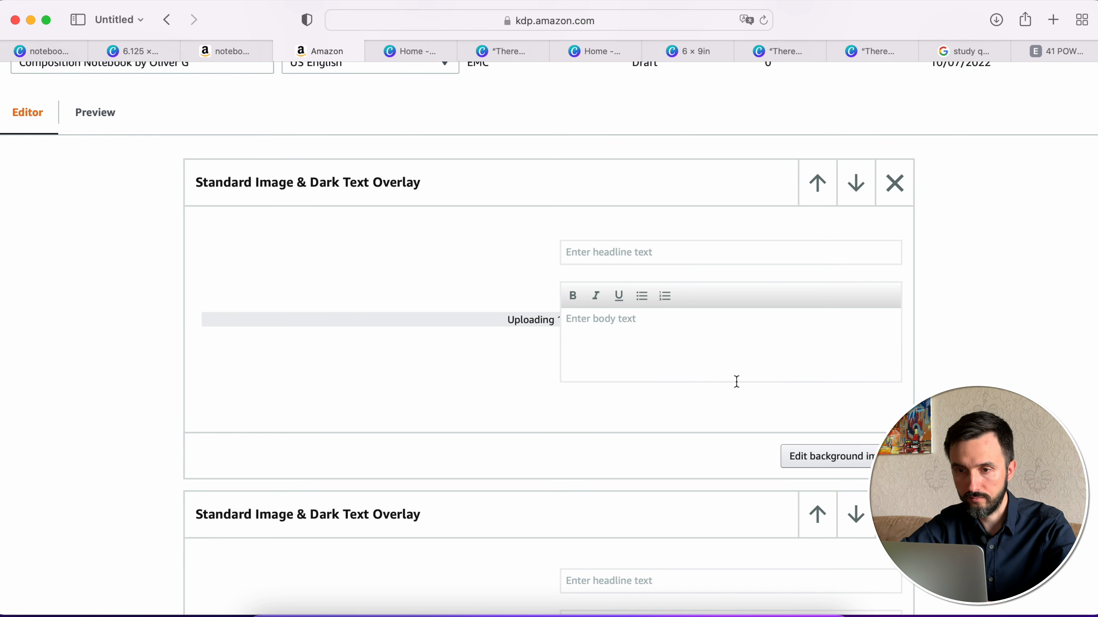
- Upload 2.png as the second overlay module's background image, enter "Interior" as its image keywords, and add it
{"action": "scroll", "coordinate": [737, 381], "scroll_direction": "down", "scroll_amount": 10}
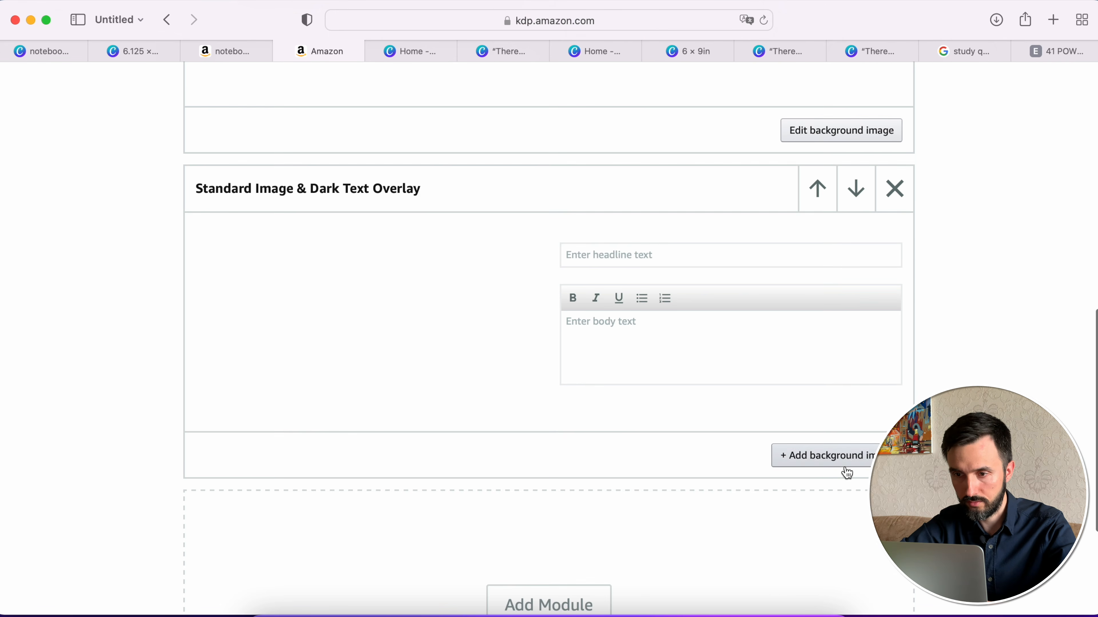
{"action": "left_click", "coordinate": [847, 473]}
{"action": "left_click", "coordinate": [585, 304]}
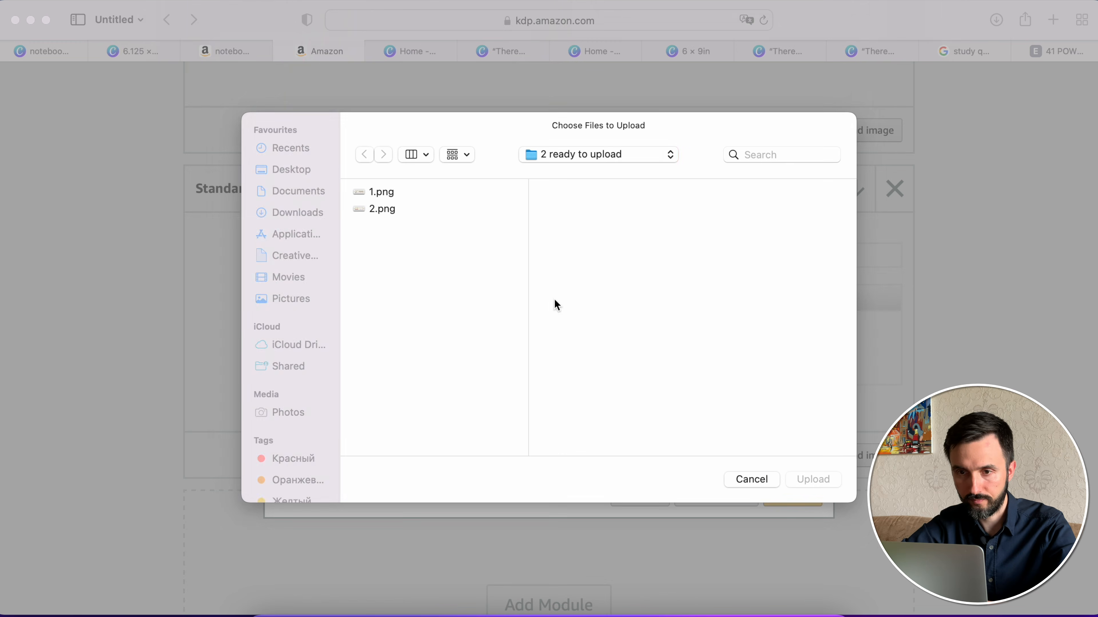
{"action": "double_click", "coordinate": [391, 210]}
{"action": "left_click", "coordinate": [516, 441]}
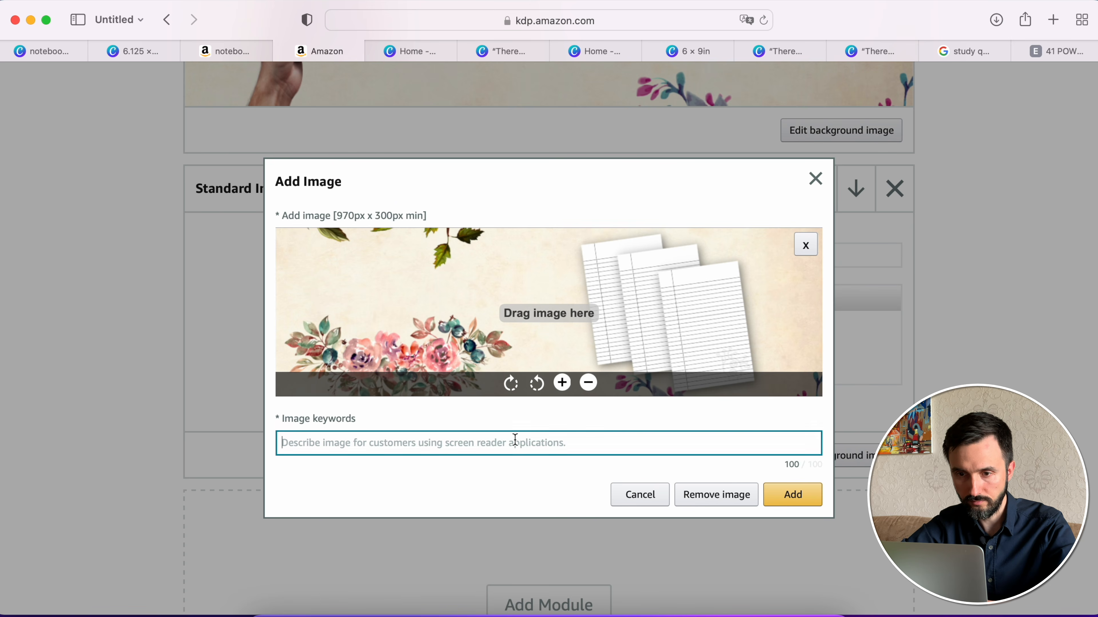
{"action": "type", "text": "Interior"}
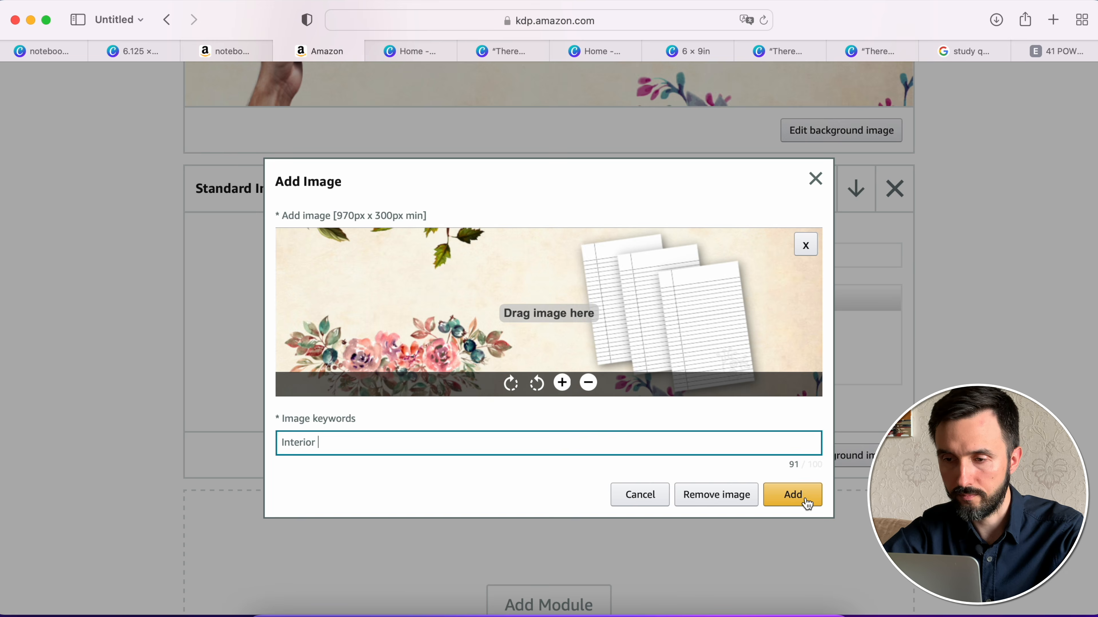
{"action": "left_click", "coordinate": [794, 495]}
- Check both Standard Image & Dark Text Overlay modules and continue to the Apply ASINs stage
{"action": "scroll", "coordinate": [684, 309], "scroll_direction": "up", "scroll_amount": 10}
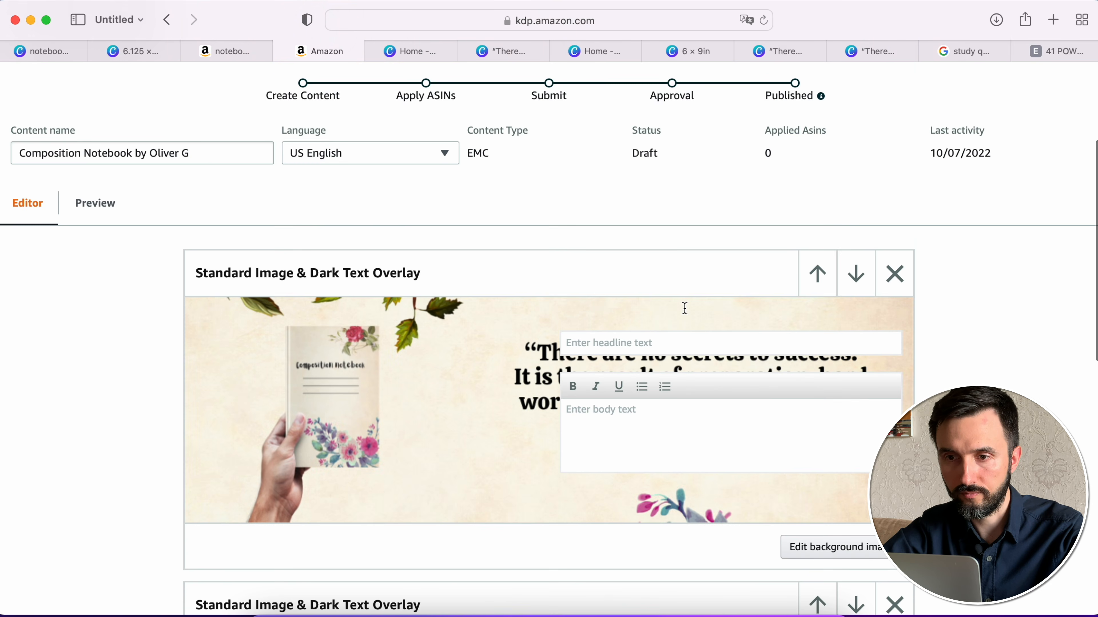
{"action": "scroll", "coordinate": [684, 308], "scroll_direction": "down", "scroll_amount": 8}
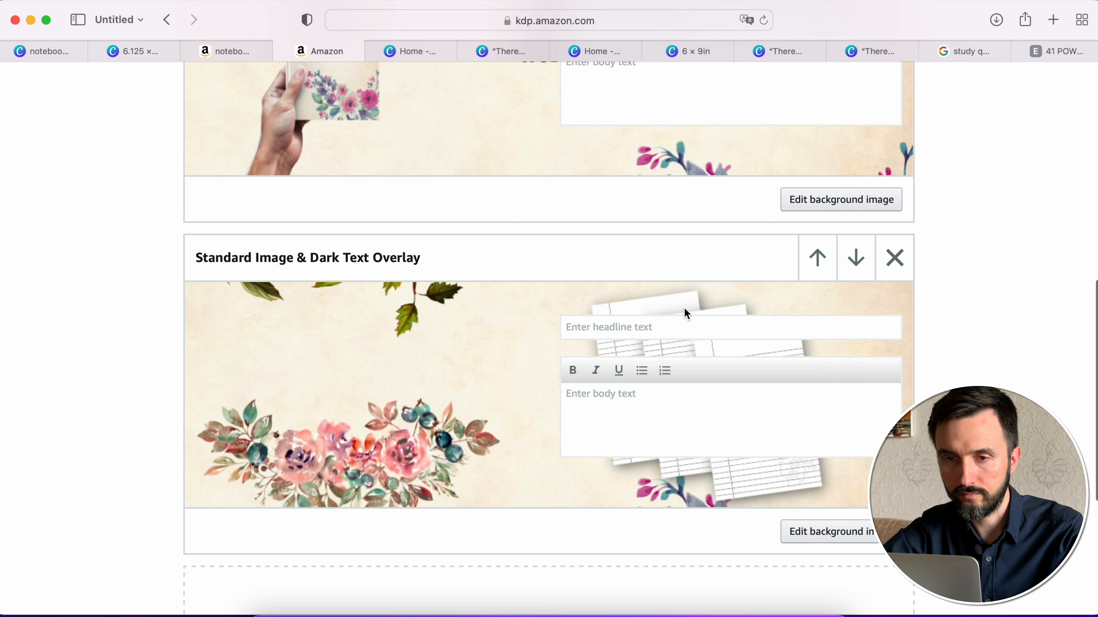
{"action": "scroll", "coordinate": [684, 308], "scroll_direction": "up", "scroll_amount": 5}
{"action": "scroll", "coordinate": [684, 308], "scroll_direction": "down", "scroll_amount": 10}
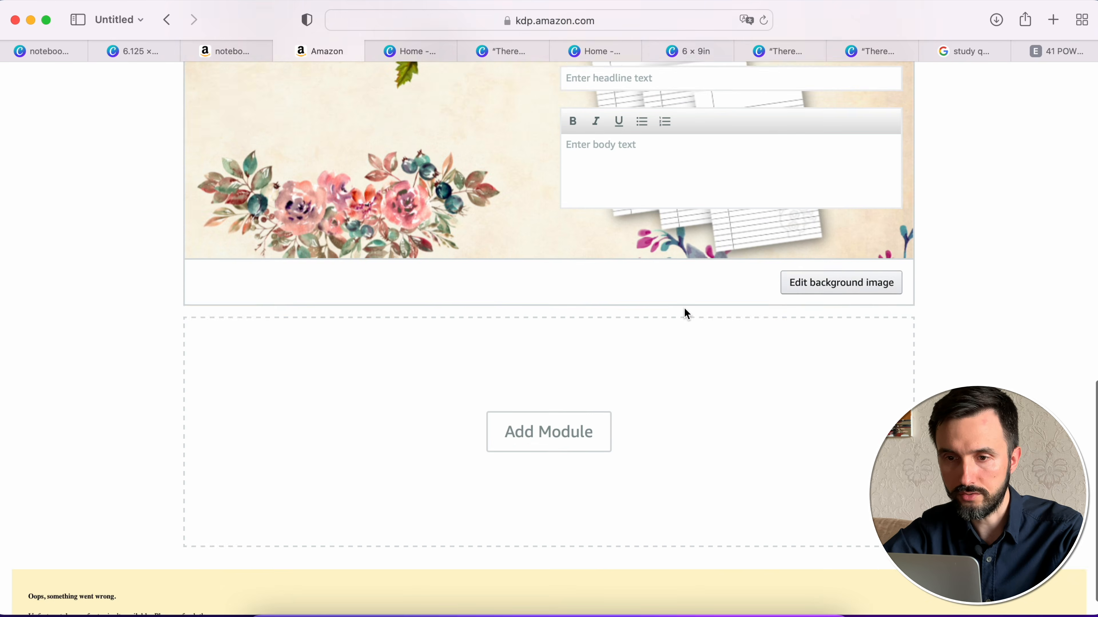
{"action": "scroll", "coordinate": [686, 312], "scroll_direction": "up", "scroll_amount": 15}
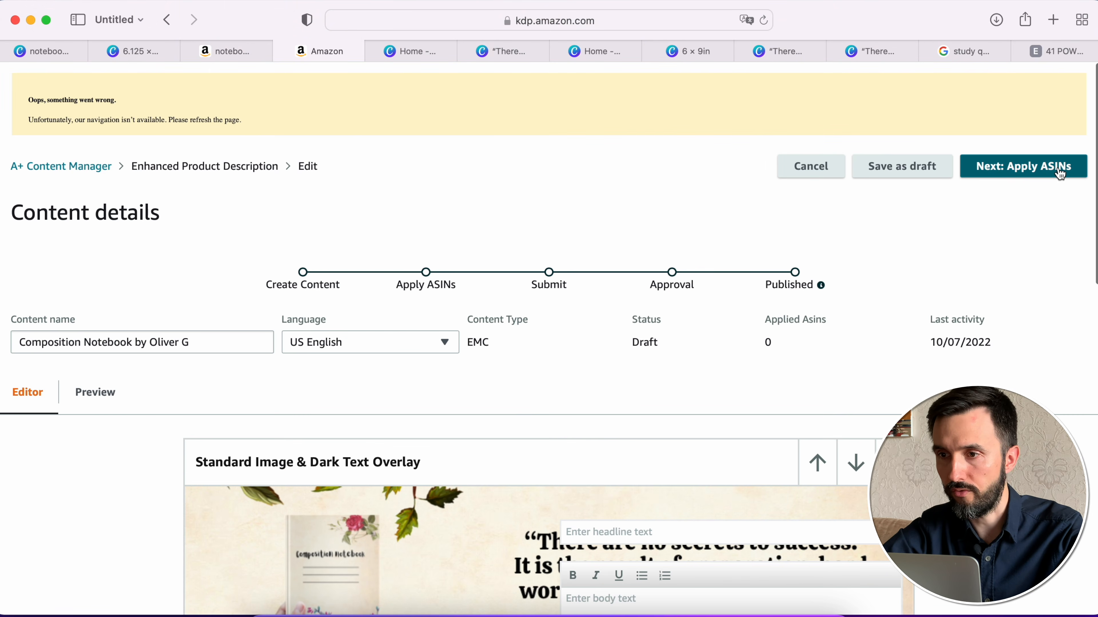
{"action": "left_click", "coordinate": [1060, 173]}
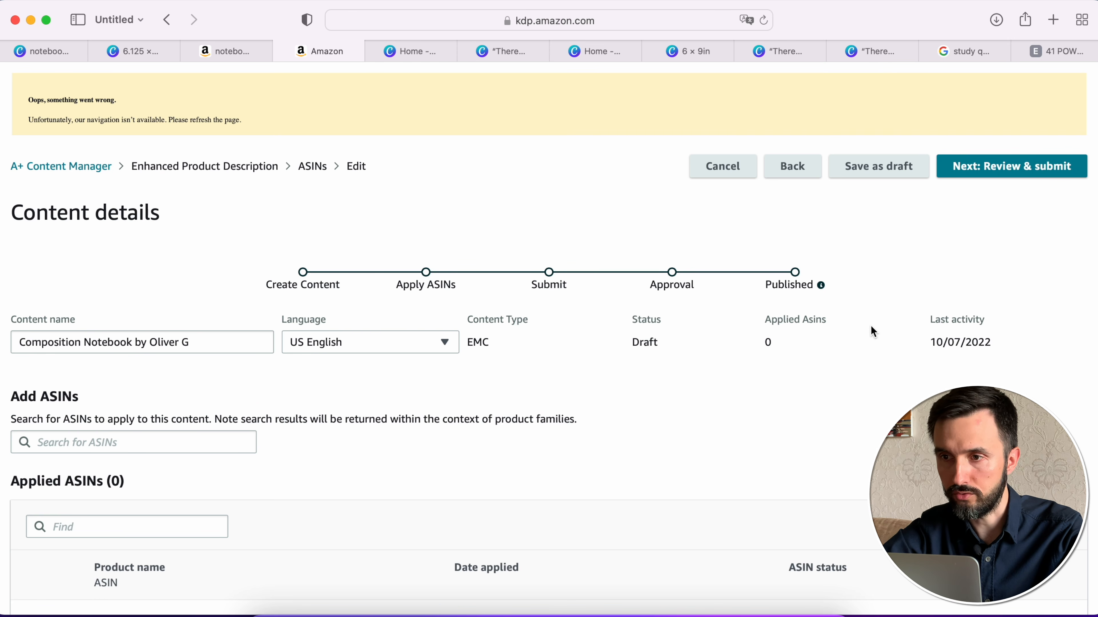
- Copy the ASIN B0B45DFR11 from the composition notebook's Amazon product details for use in the ASIN search
{"action": "scroll", "coordinate": [855, 372], "scroll_direction": "down", "scroll_amount": 2}
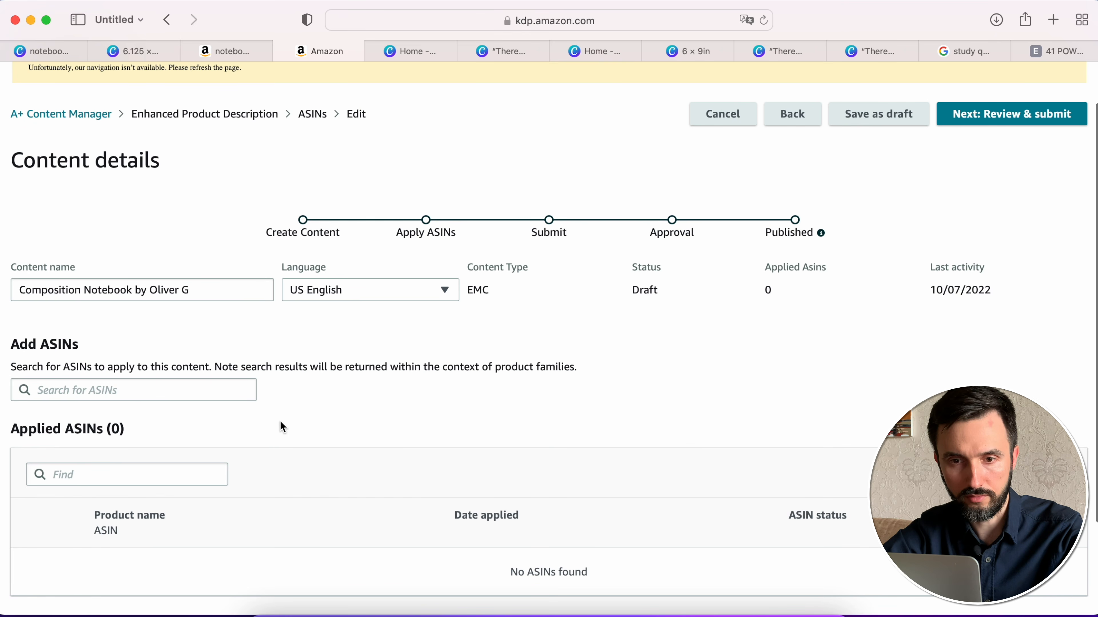
{"action": "scroll", "coordinate": [228, 441], "scroll_direction": "down", "scroll_amount": 3}
{"action": "left_click", "coordinate": [202, 393]}
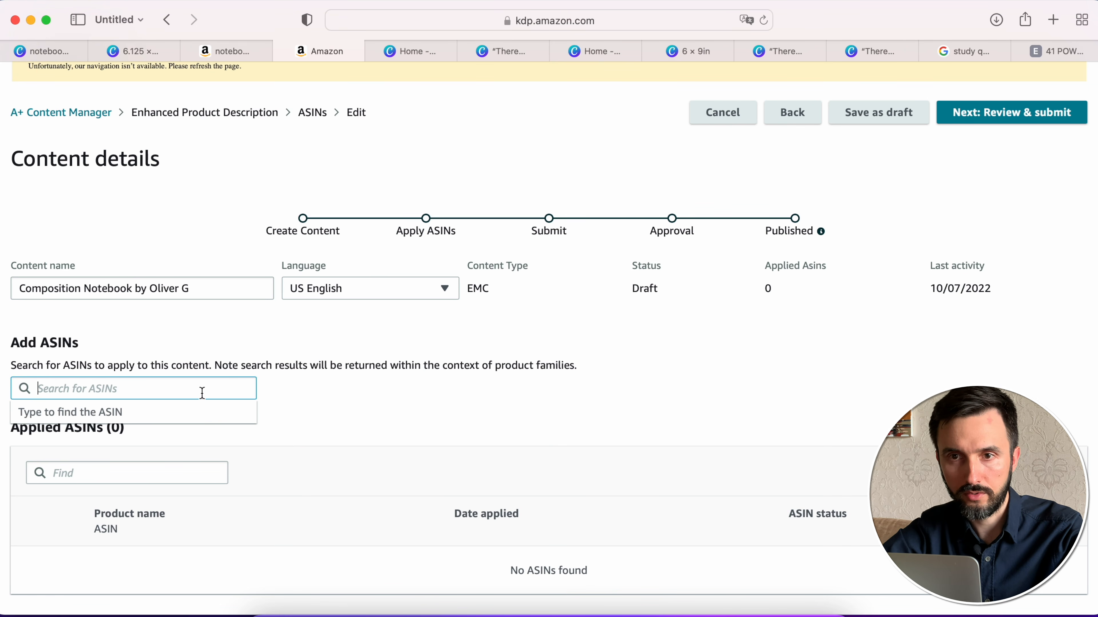
{"action": "left_click", "coordinate": [289, 410]}
{"action": "left_click", "coordinate": [224, 52]}
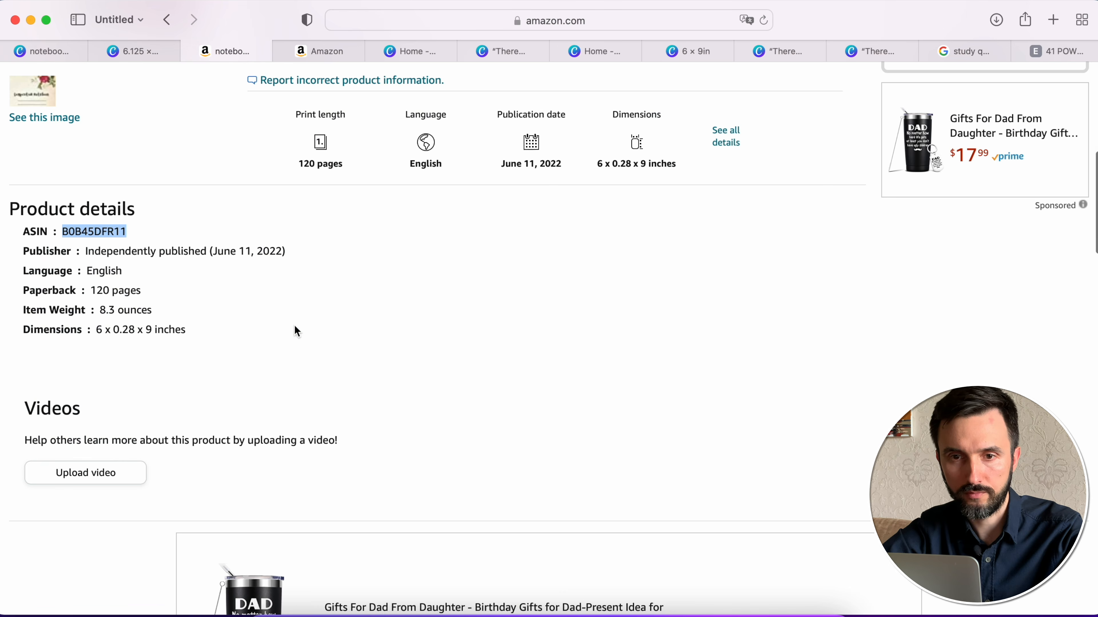
{"action": "scroll", "coordinate": [297, 332], "scroll_direction": "up", "scroll_amount": 15}
{"action": "scroll", "coordinate": [294, 327], "scroll_direction": "down", "scroll_amount": 15}
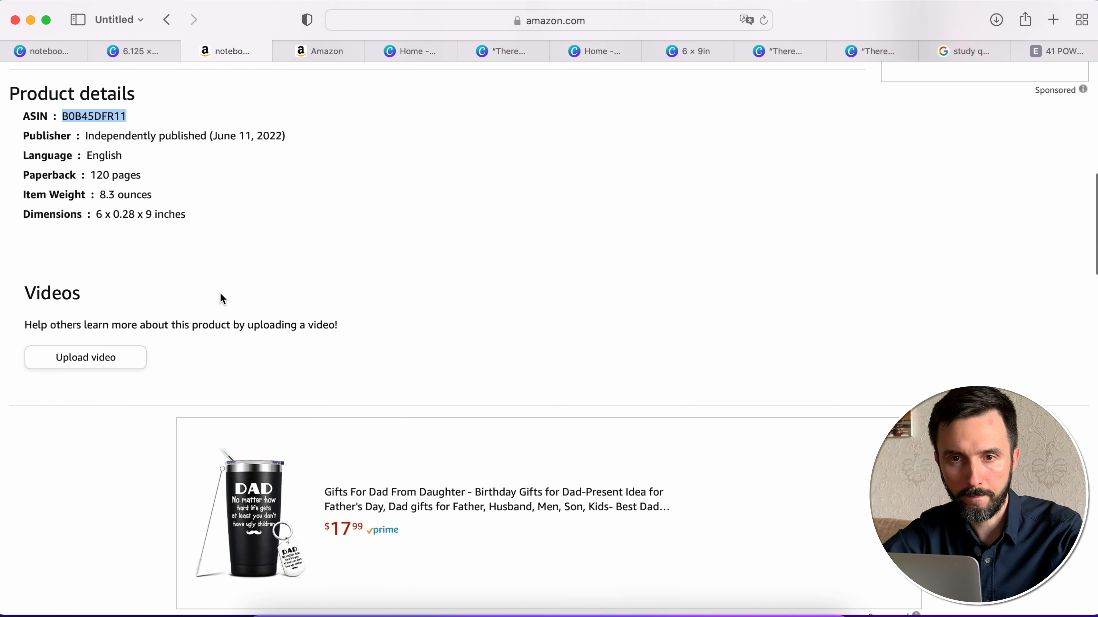
{"action": "scroll", "coordinate": [223, 298], "scroll_direction": "down", "scroll_amount": 1}
{"action": "double_click", "coordinate": [100, 108]}
{"action": "key", "text": "super+c"}
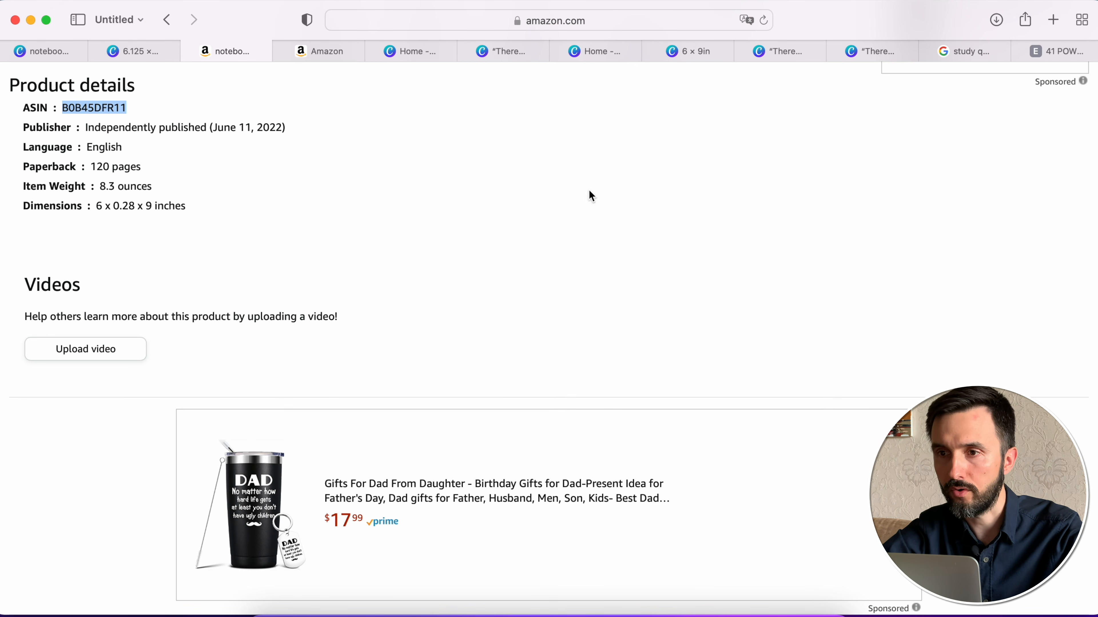
- Return to the KDP content page, search for ASIN B0B45DFR11, and apply the matching notebook to the content
{"action": "left_click", "coordinate": [341, 53]}
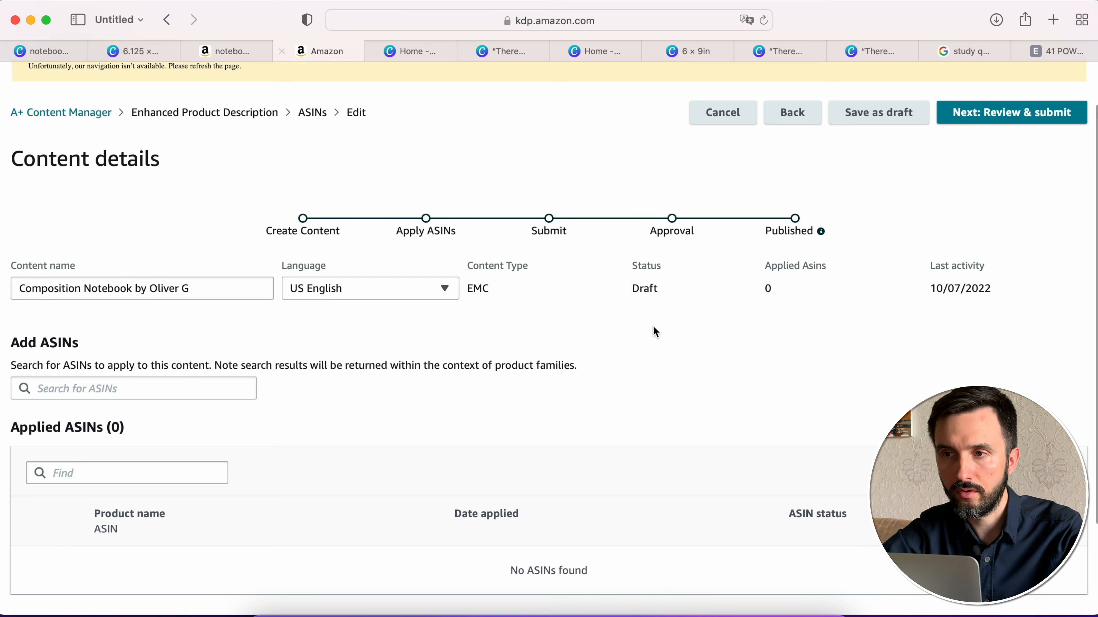
{"action": "left_click", "coordinate": [161, 389]}
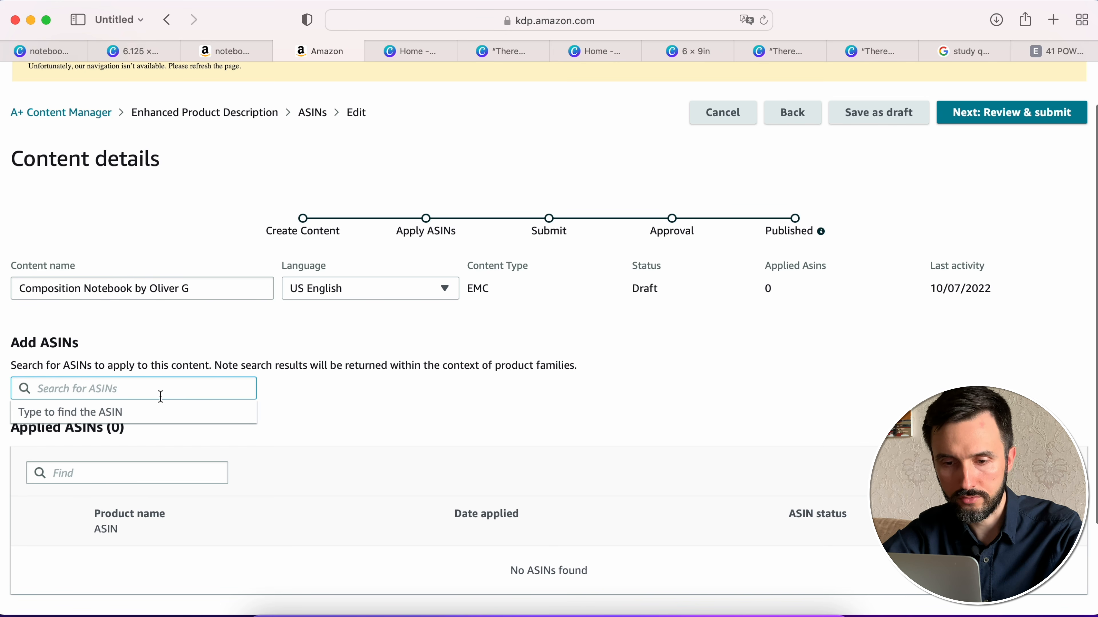
{"action": "key", "text": "super+v"}
{"action": "left_click", "coordinate": [154, 428]}
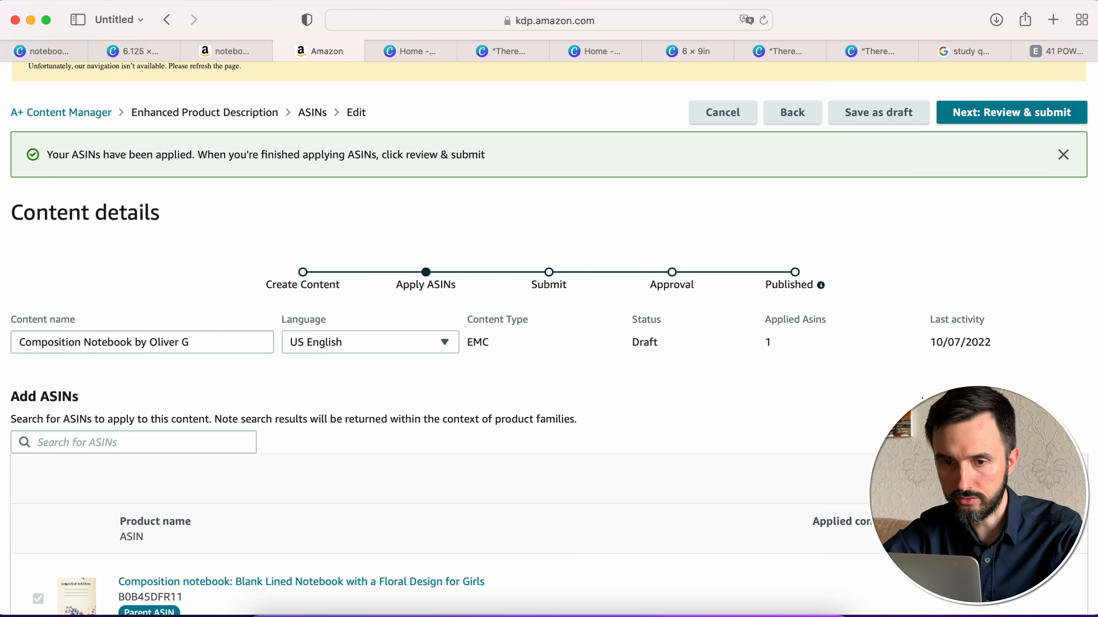
- Continue to the review and submit stage and look over both banners in the desktop preview
{"action": "scroll", "coordinate": [924, 389], "scroll_direction": "up", "scroll_amount": 2}
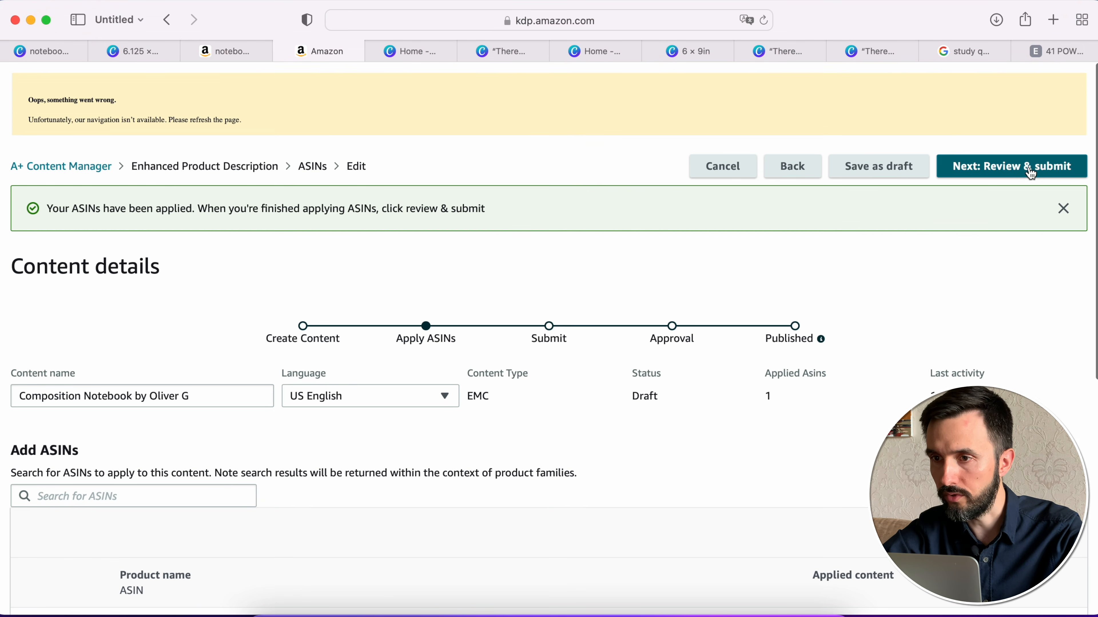
{"action": "left_click", "coordinate": [1031, 173]}
{"action": "scroll", "coordinate": [804, 320], "scroll_direction": "down", "scroll_amount": 5}
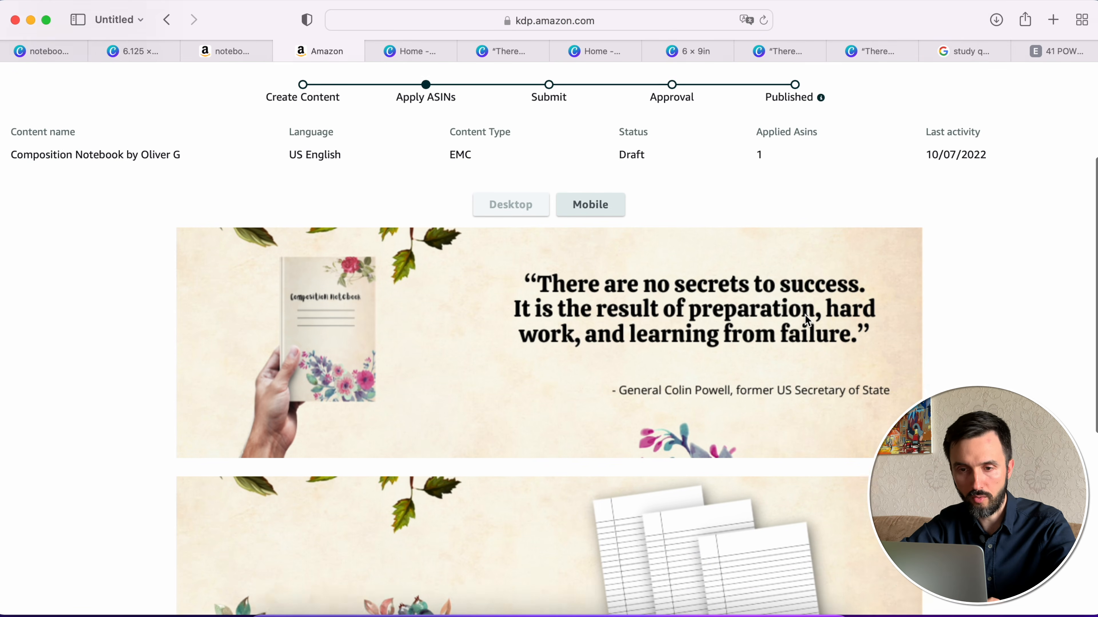
{"action": "scroll", "coordinate": [806, 321], "scroll_direction": "down", "scroll_amount": 3}
{"action": "scroll", "coordinate": [807, 321], "scroll_direction": "up", "scroll_amount": 5}
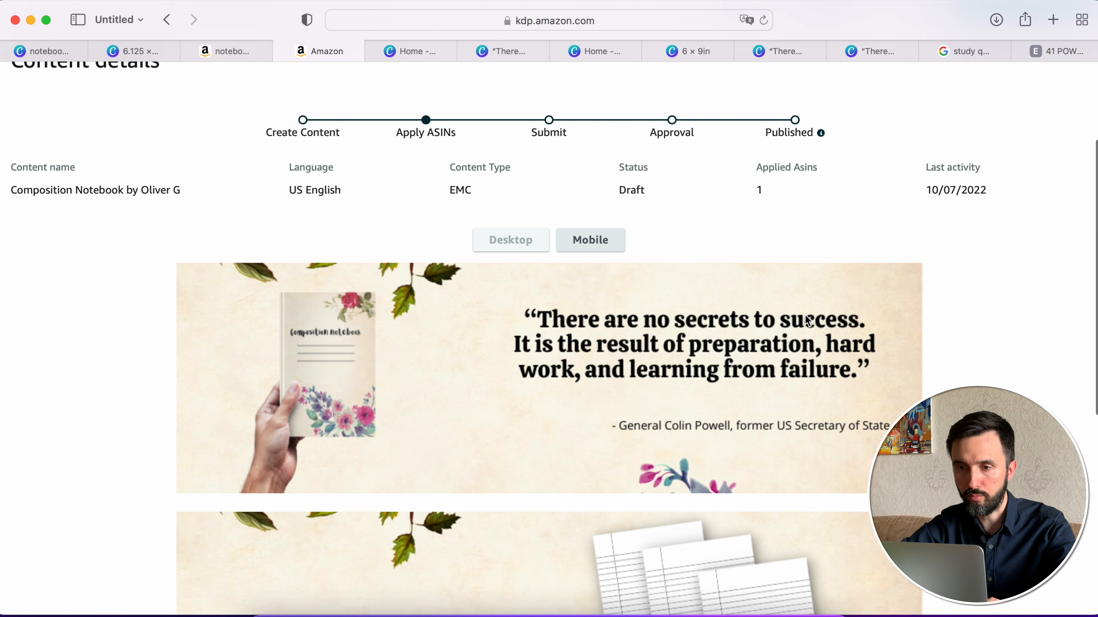
{"action": "scroll", "coordinate": [807, 321], "scroll_direction": "up", "scroll_amount": 2}
{"action": "scroll", "coordinate": [807, 320], "scroll_direction": "down", "scroll_amount": 1}
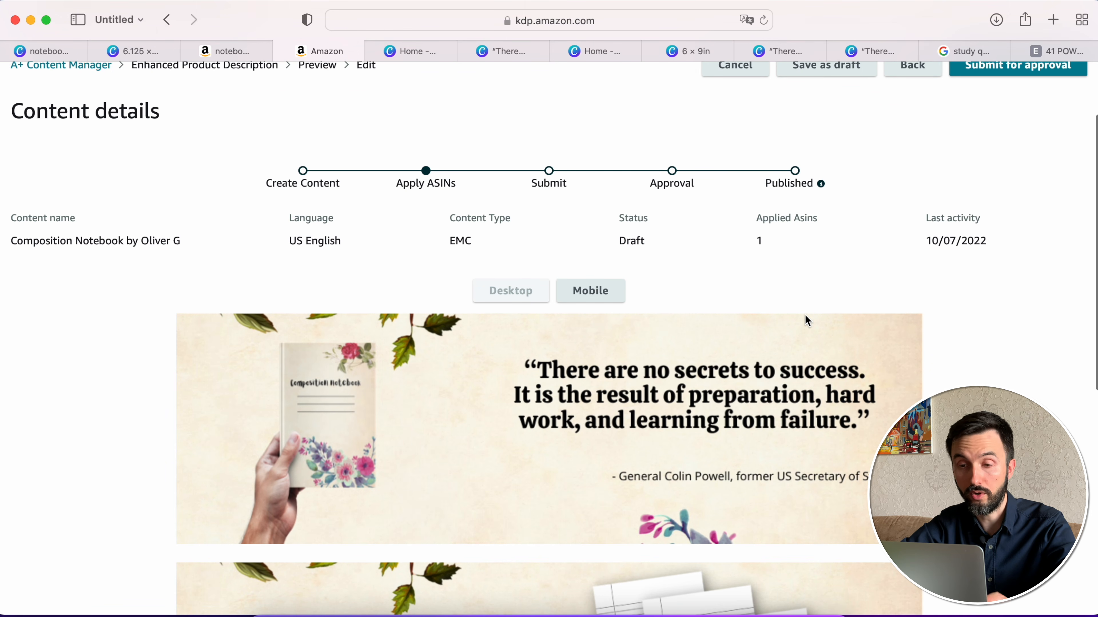
- Submit the A+ content for approval and confirm the submission
{"action": "scroll", "coordinate": [808, 321], "scroll_direction": "up", "scroll_amount": 3}
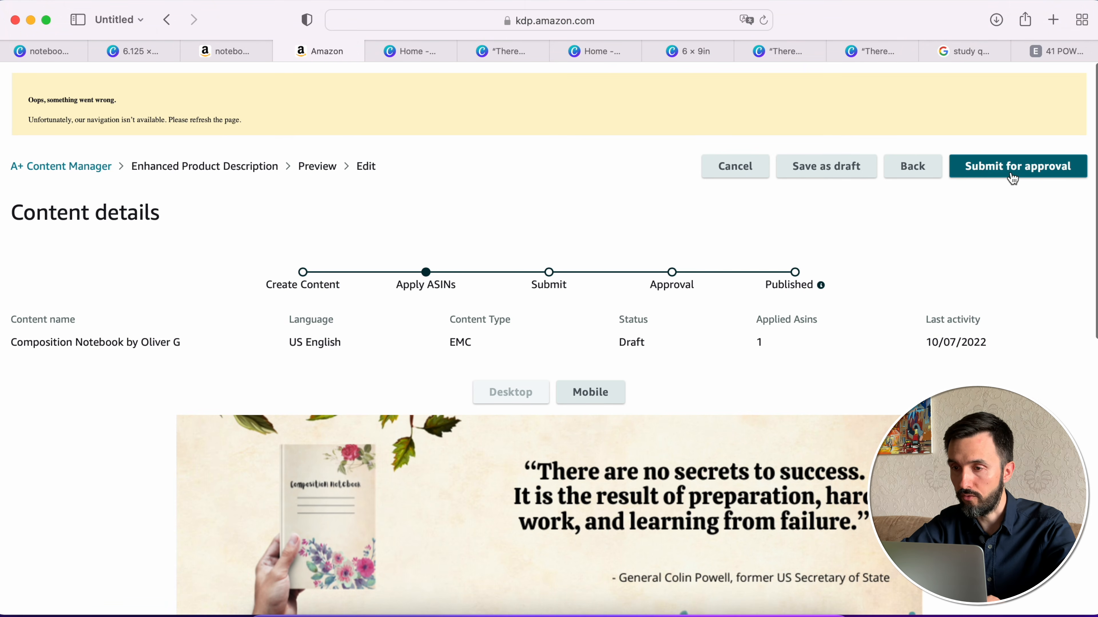
{"action": "left_click", "coordinate": [1006, 176]}
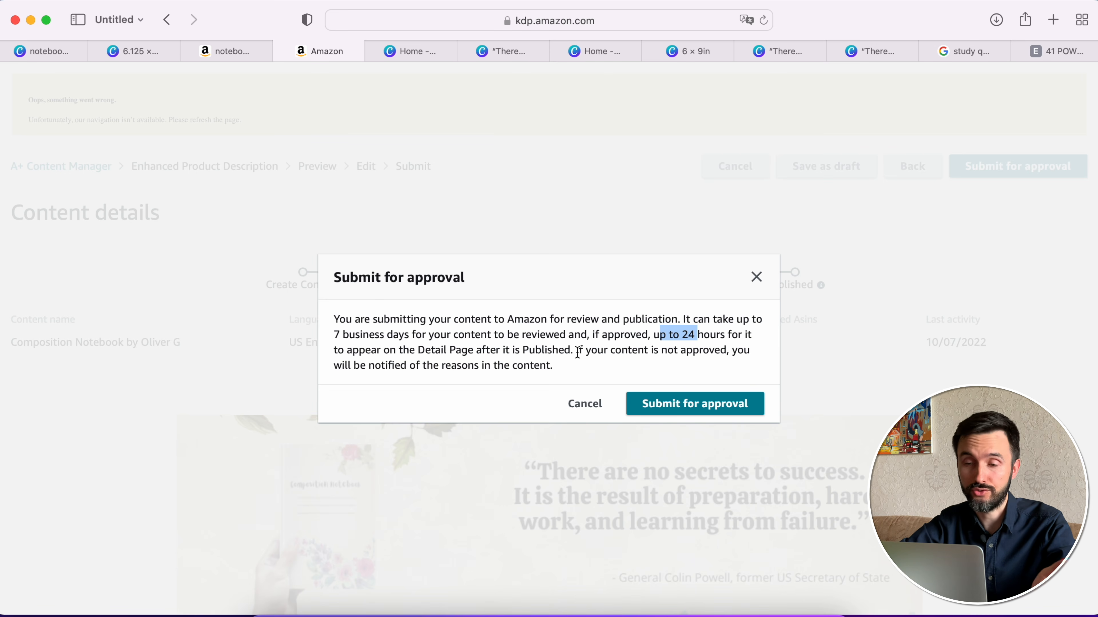
{"action": "left_click", "coordinate": [676, 413]}
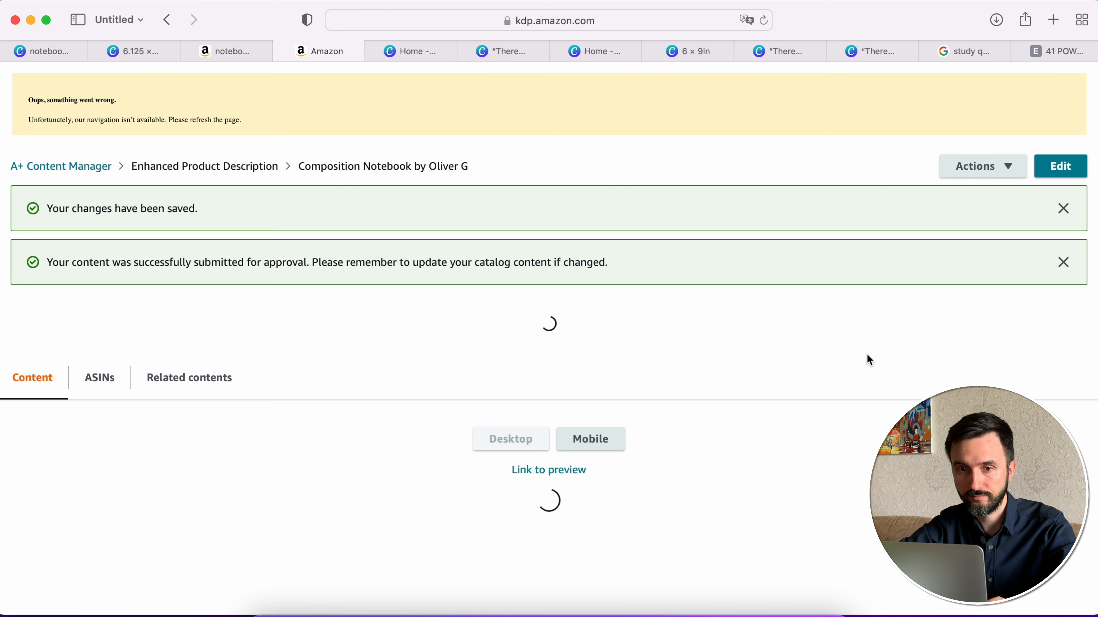
- Examine the submitted banners in the desktop preview and in the mobile preview
{"action": "scroll", "coordinate": [621, 371], "scroll_direction": "down", "scroll_amount": 10}
{"action": "scroll", "coordinate": [620, 365], "scroll_direction": "down", "scroll_amount": 3}
{"action": "scroll", "coordinate": [620, 364], "scroll_direction": "up", "scroll_amount": 6}
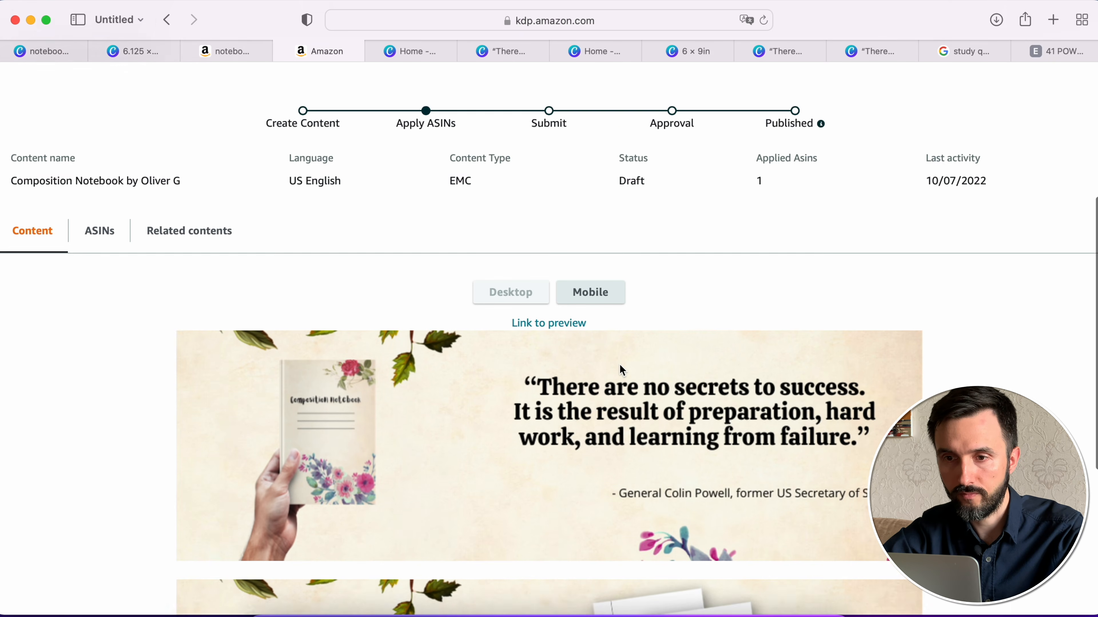
{"action": "scroll", "coordinate": [620, 364], "scroll_direction": "down", "scroll_amount": 1}
{"action": "left_click", "coordinate": [599, 265]}
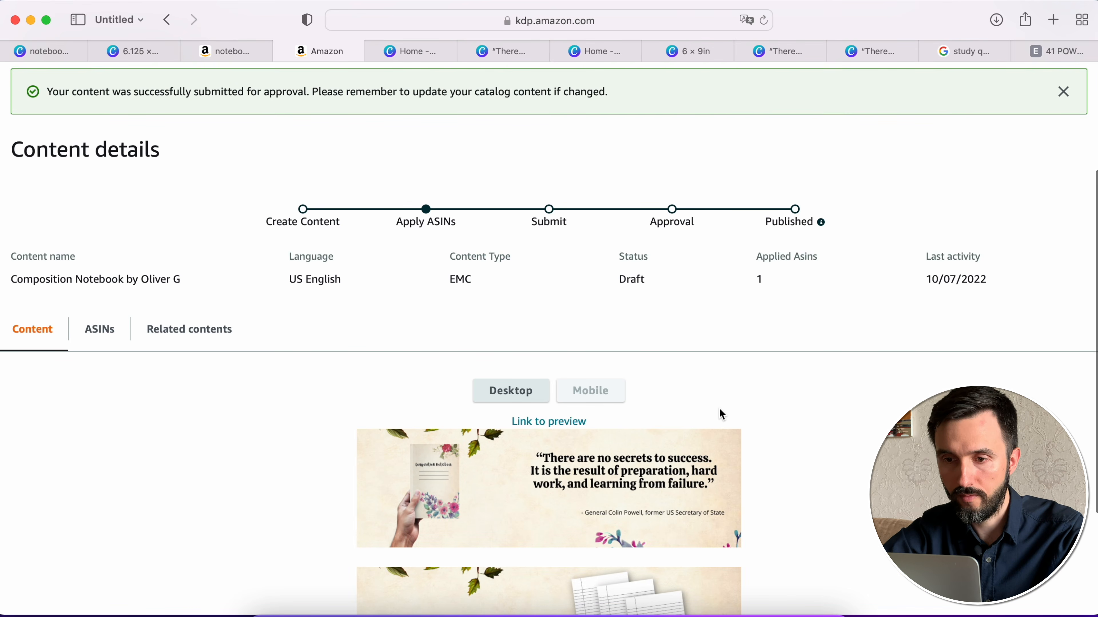
{"action": "scroll", "coordinate": [720, 410], "scroll_direction": "down", "scroll_amount": 5}
{"action": "scroll", "coordinate": [680, 319], "scroll_direction": "up", "scroll_amount": 5}
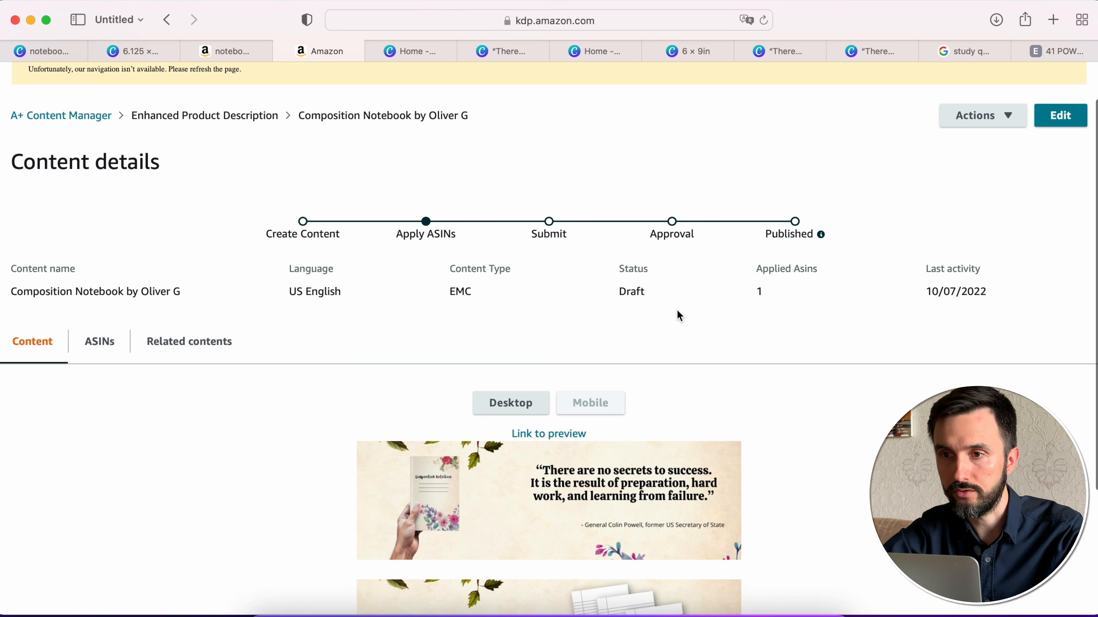
- Reload the notebook's Amazon product page and look through it for the new A+ content
{"action": "left_click", "coordinate": [243, 52]}
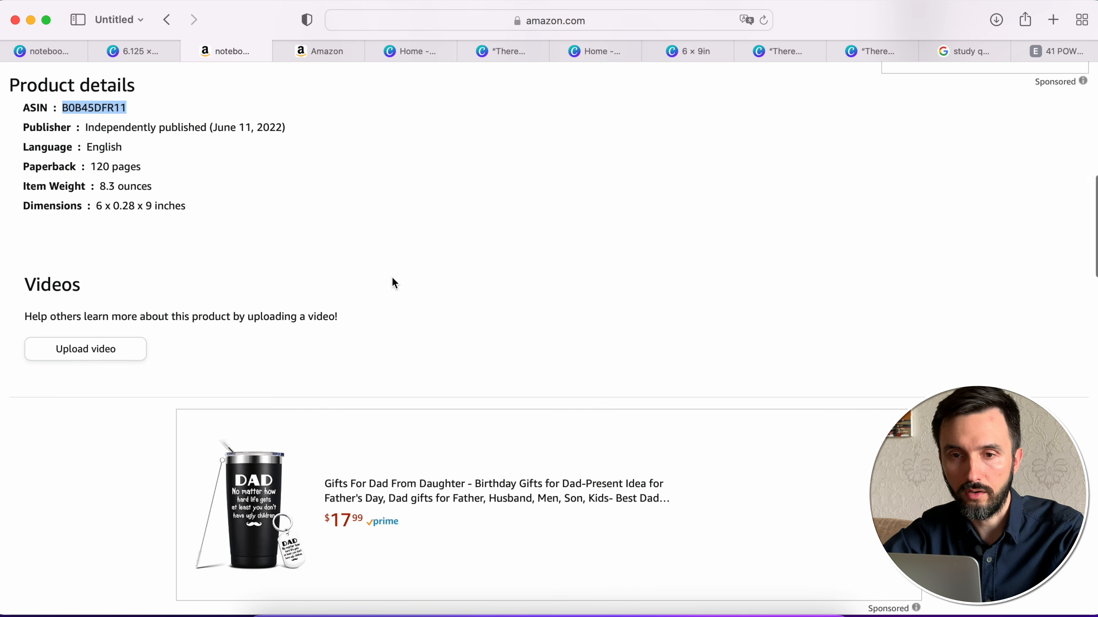
{"action": "scroll", "coordinate": [394, 283], "scroll_direction": "up", "scroll_amount": 20}
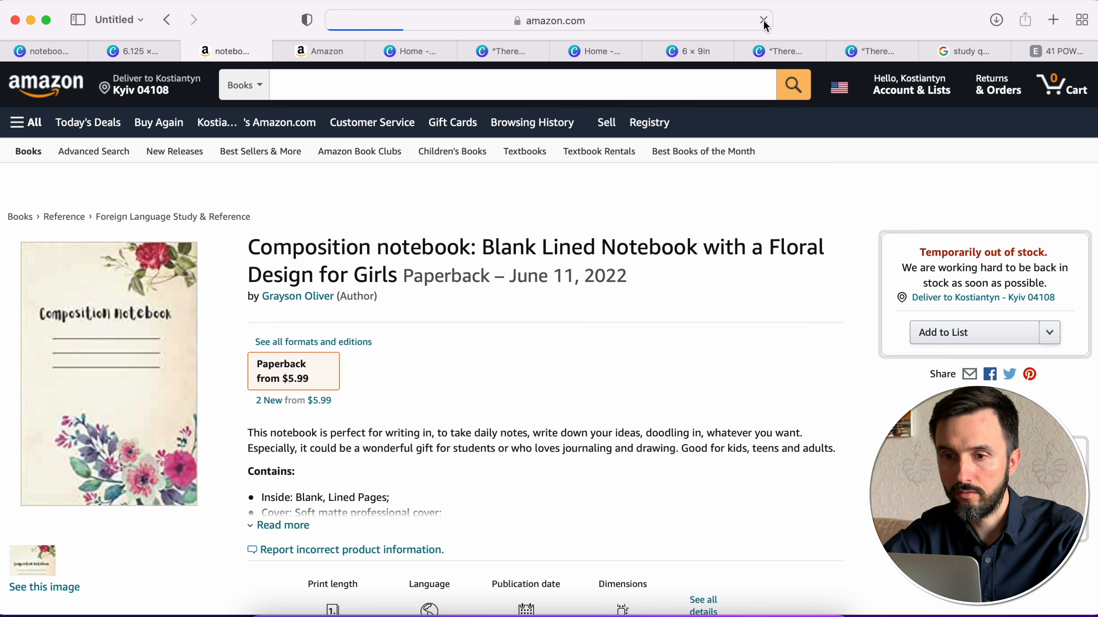
{"action": "scroll", "coordinate": [623, 344], "scroll_direction": "down", "scroll_amount": 10}
{"action": "scroll", "coordinate": [623, 345], "scroll_direction": "down", "scroll_amount": 15}
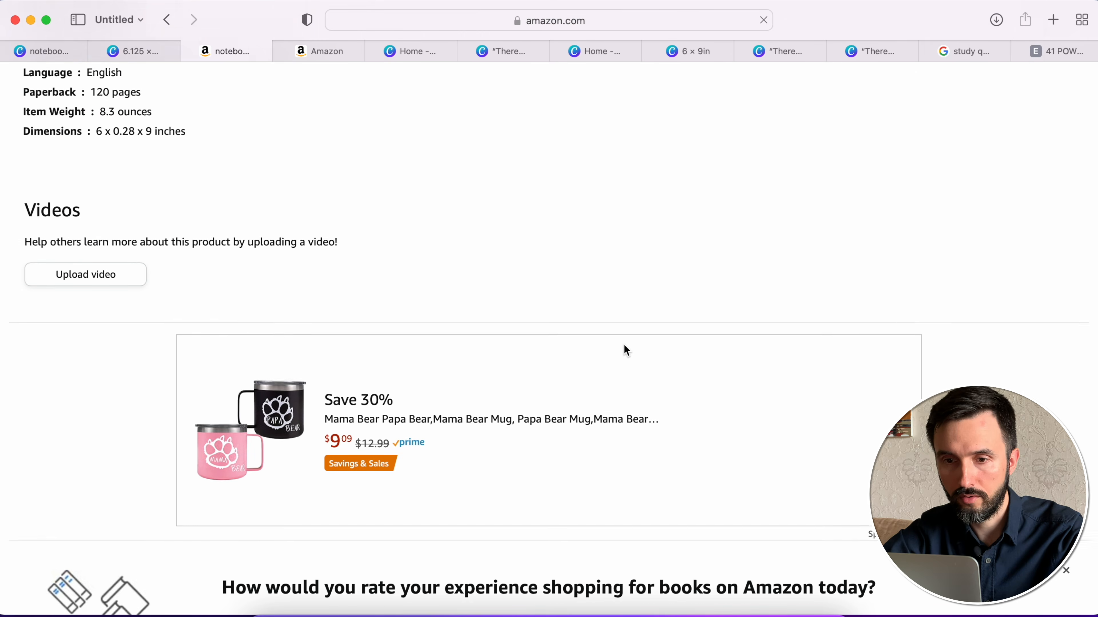
{"action": "scroll", "coordinate": [624, 345], "scroll_direction": "up", "scroll_amount": 20}
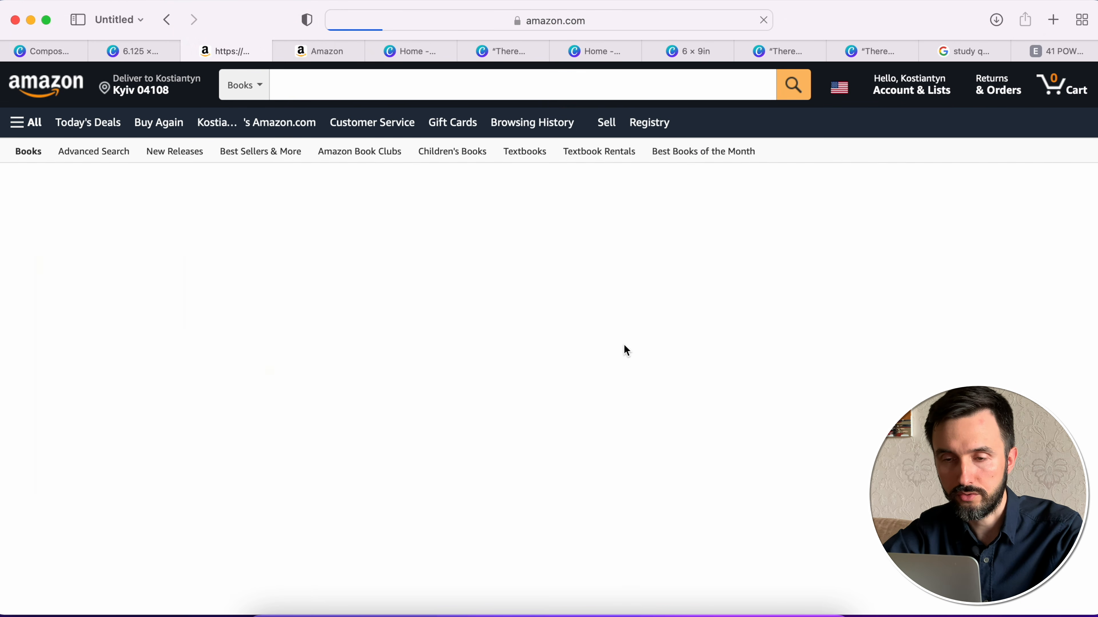
{"action": "scroll", "coordinate": [624, 345], "scroll_direction": "down", "scroll_amount": 20}
{"action": "scroll", "coordinate": [627, 350], "scroll_direction": "down", "scroll_amount": 6}
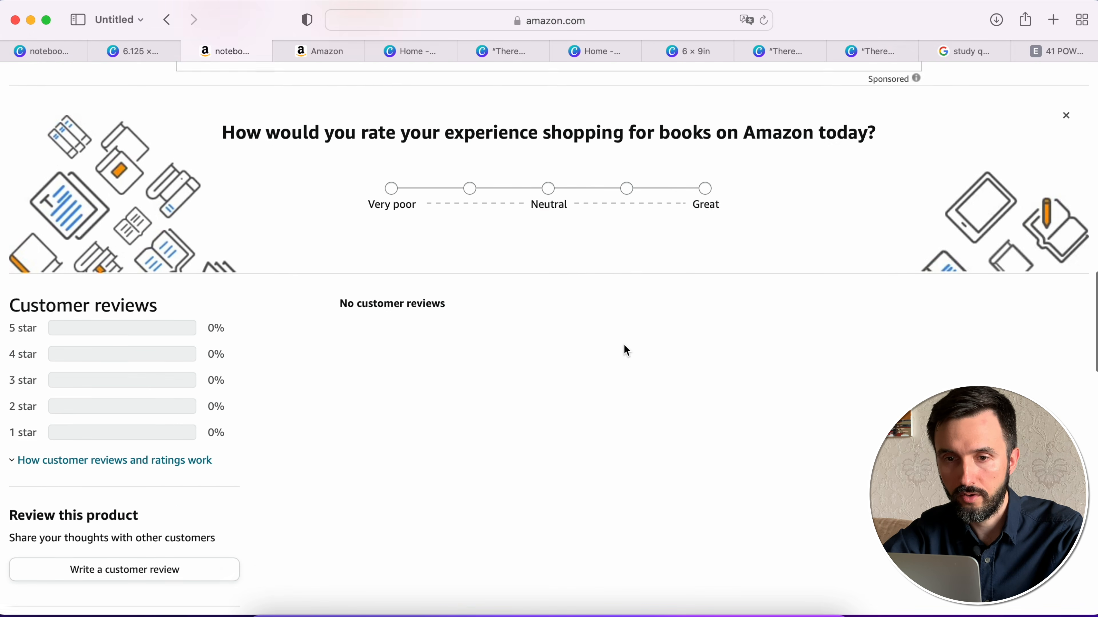